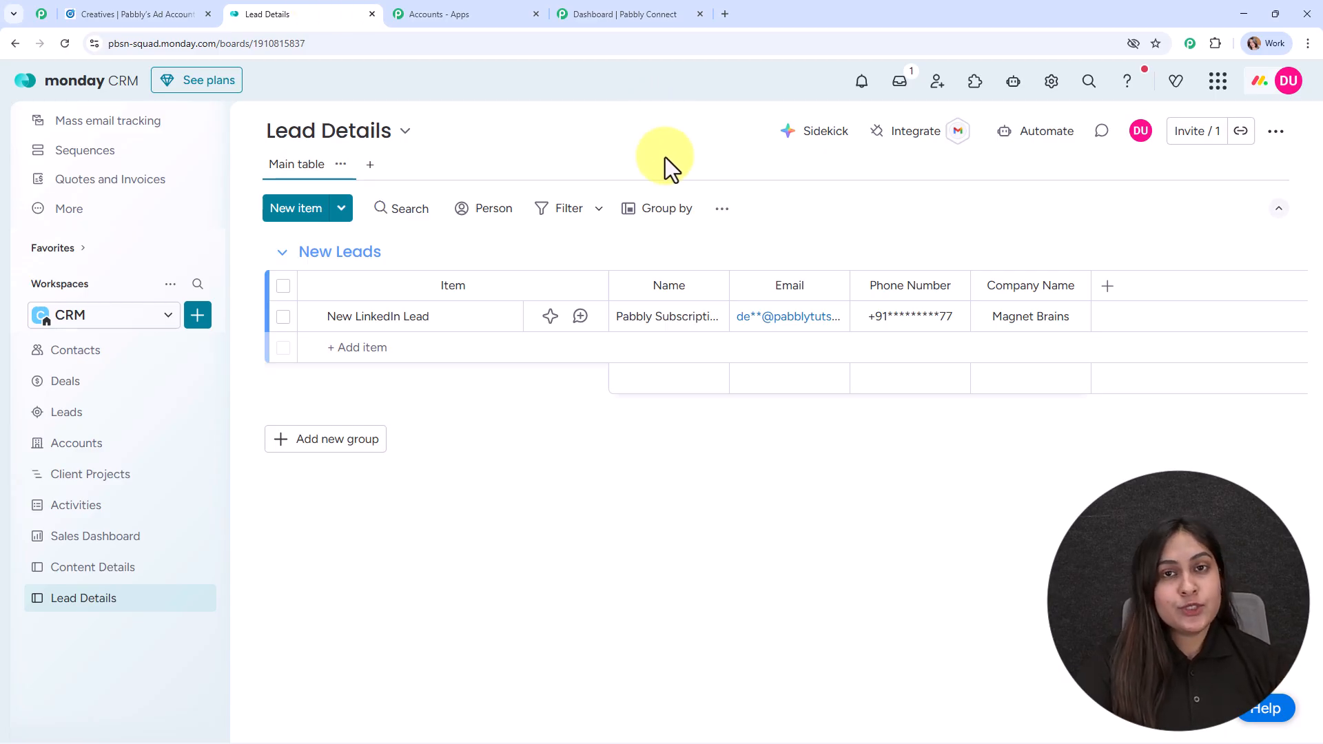
Step: Review the LinkedIn lead campaign and the monday.com Lead Details board, then bring up the Pabbly Connect dashboard
click(147, 14)
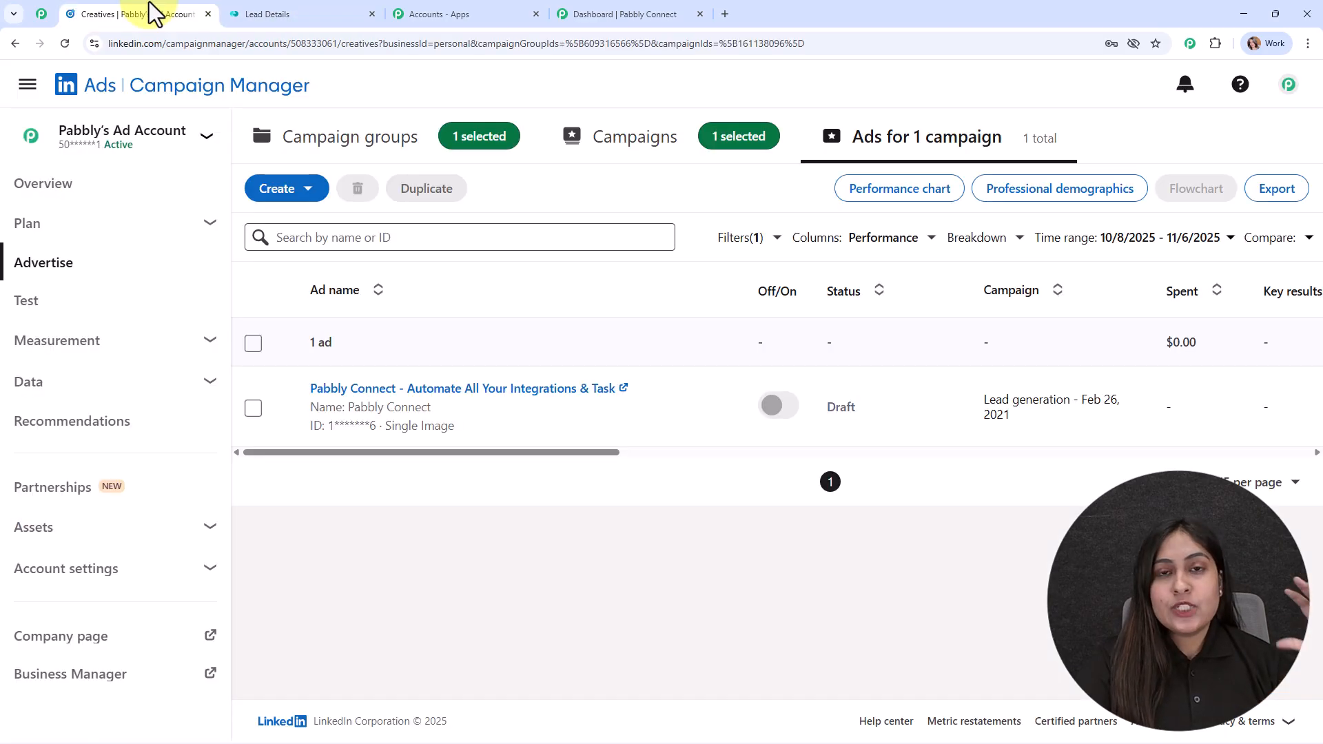
click(307, 13)
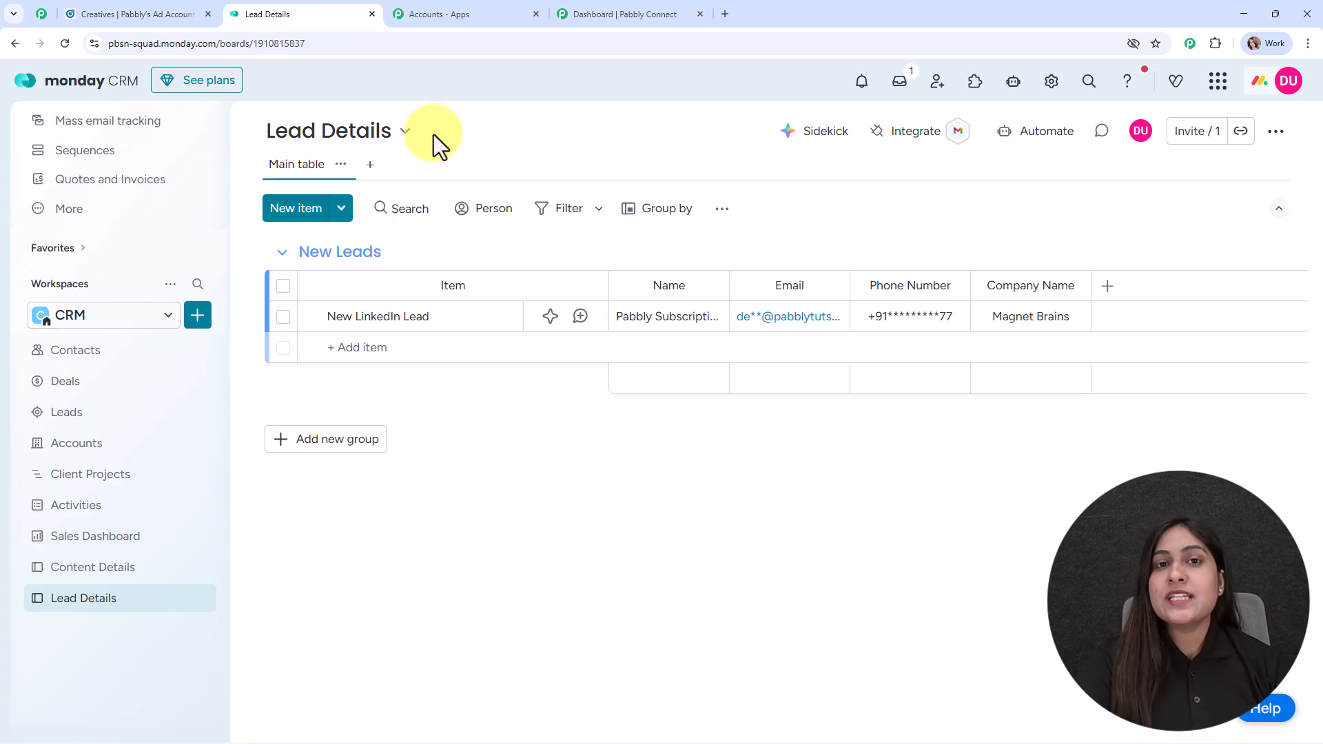
click(656, 8)
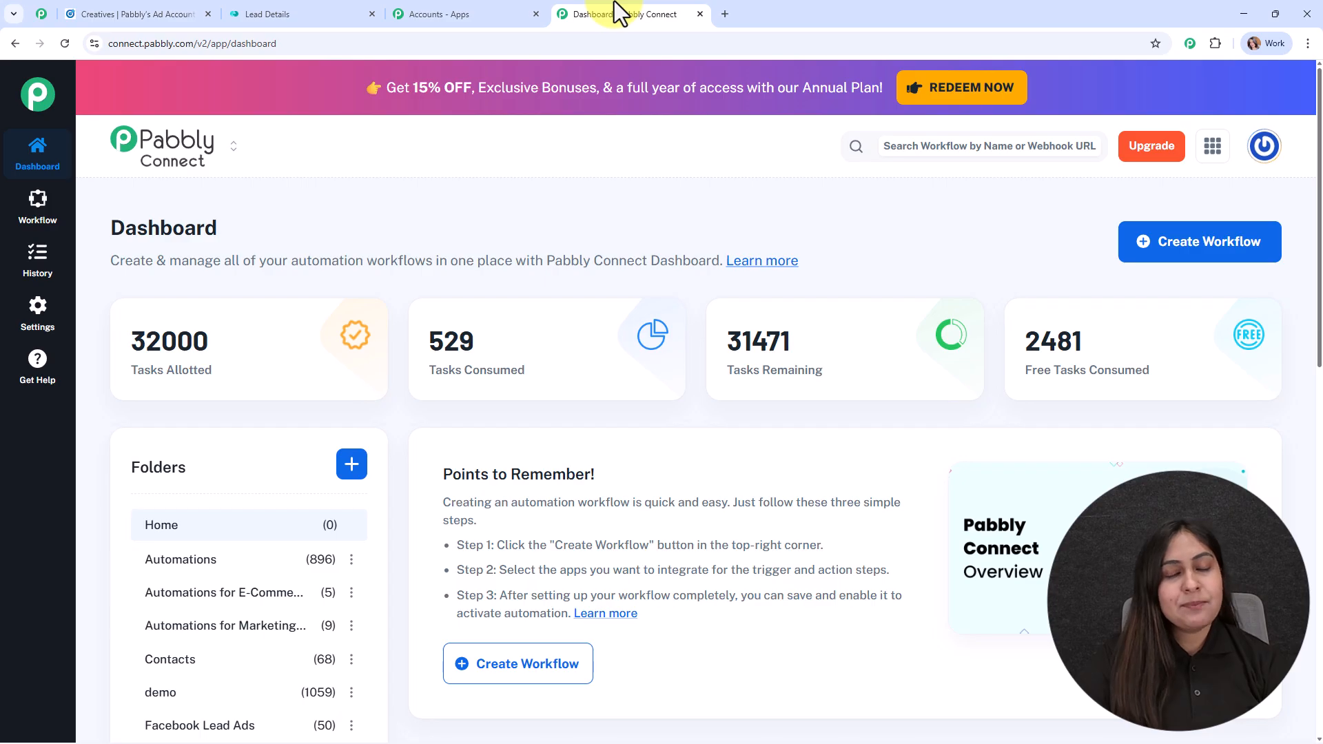
click(460, 9)
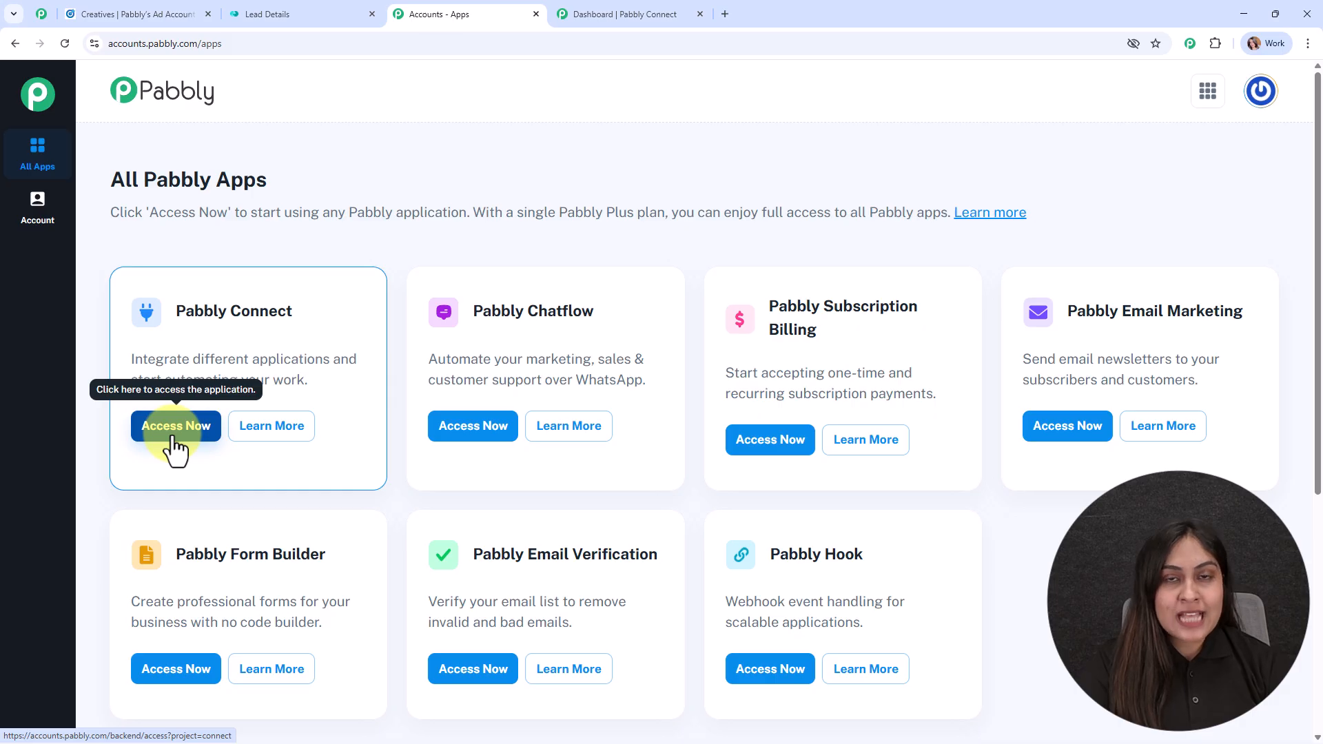
click(675, 10)
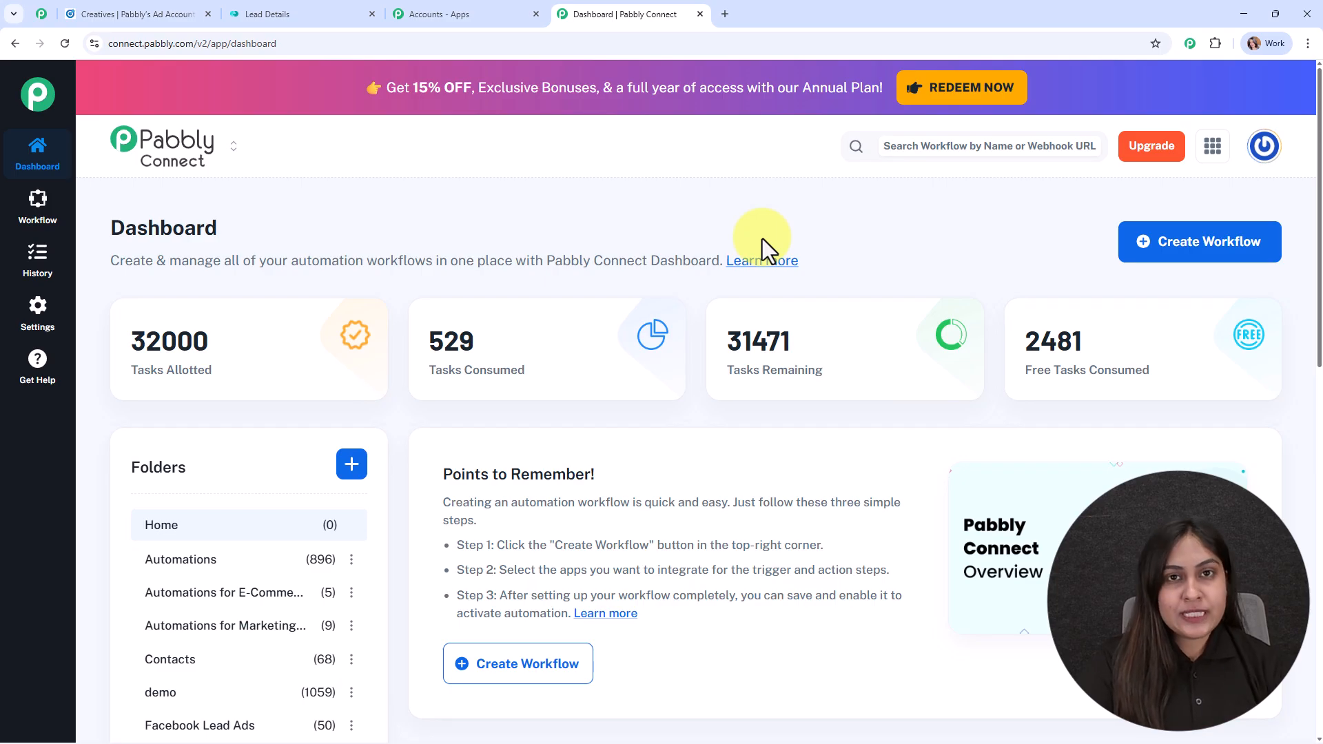
click(43, 14)
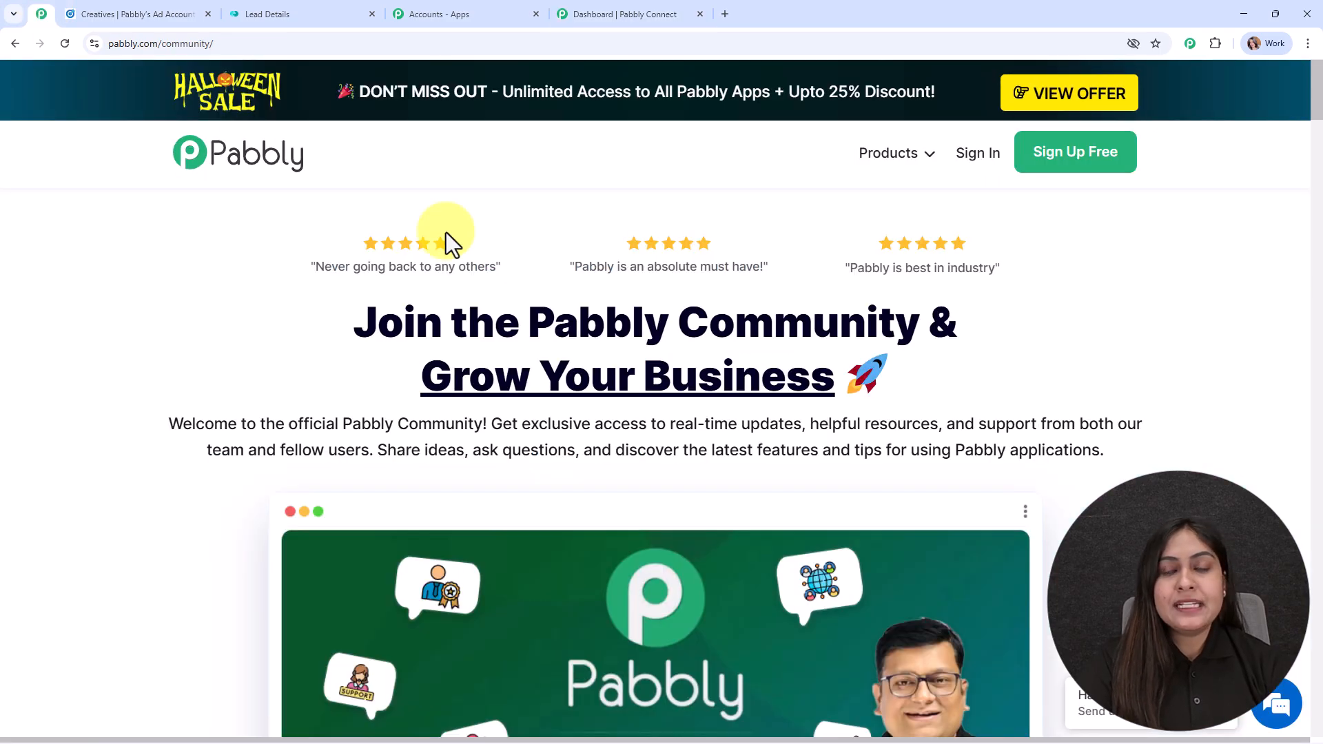
scroll(549, 284, down, 14)
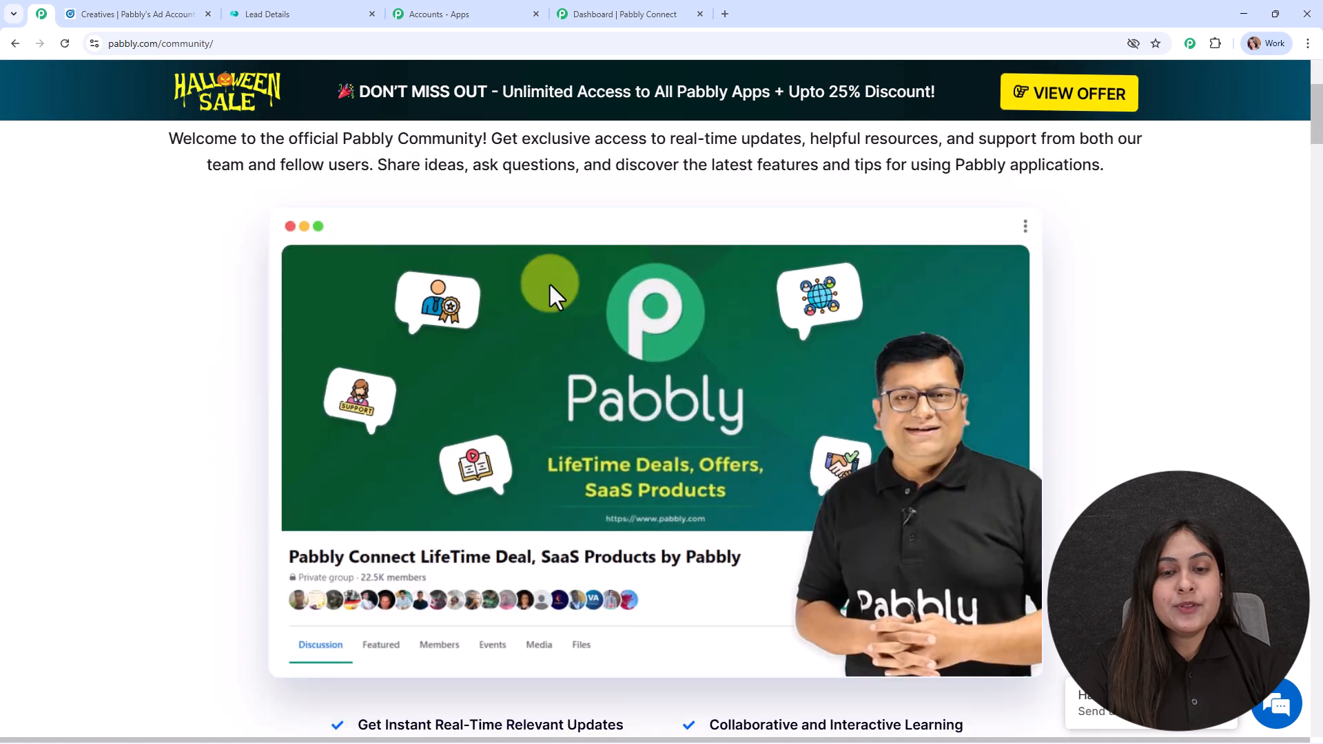
scroll(550, 284, down, 2)
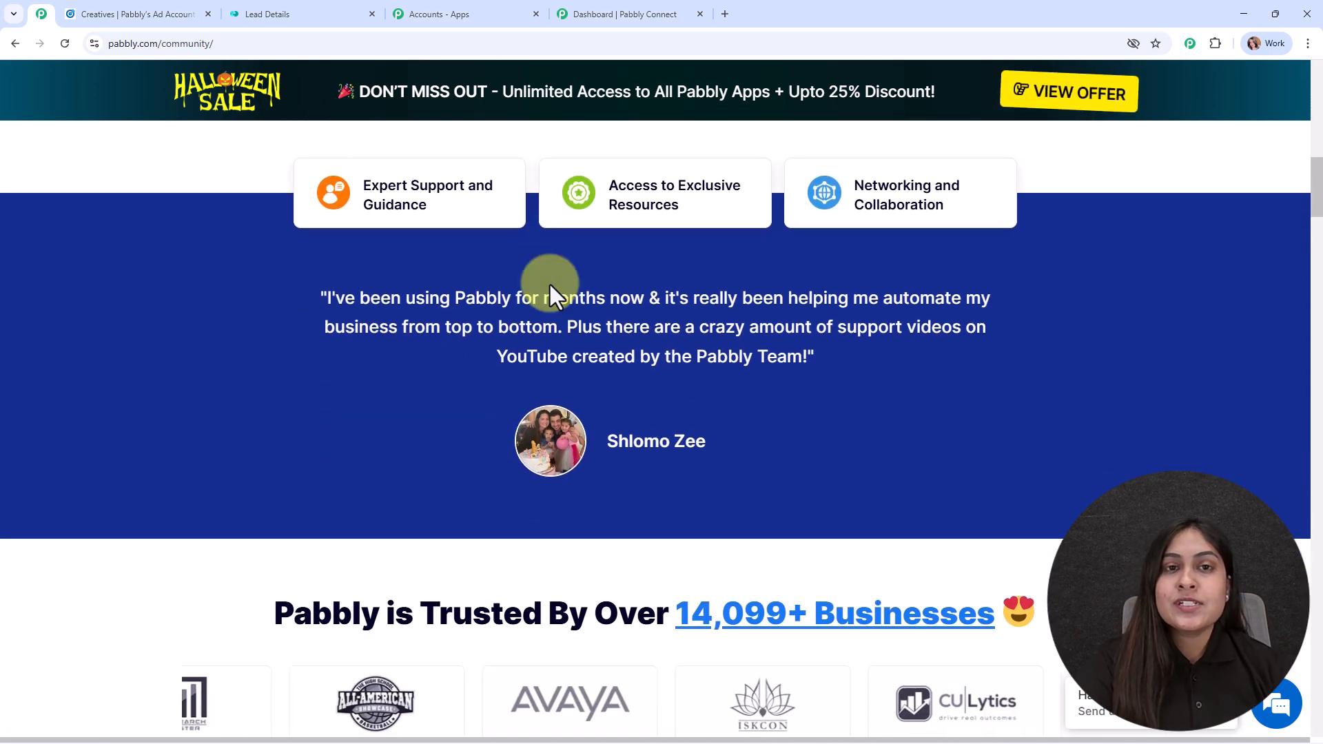
scroll(550, 284, down, 4)
scroll(550, 284, down, 9)
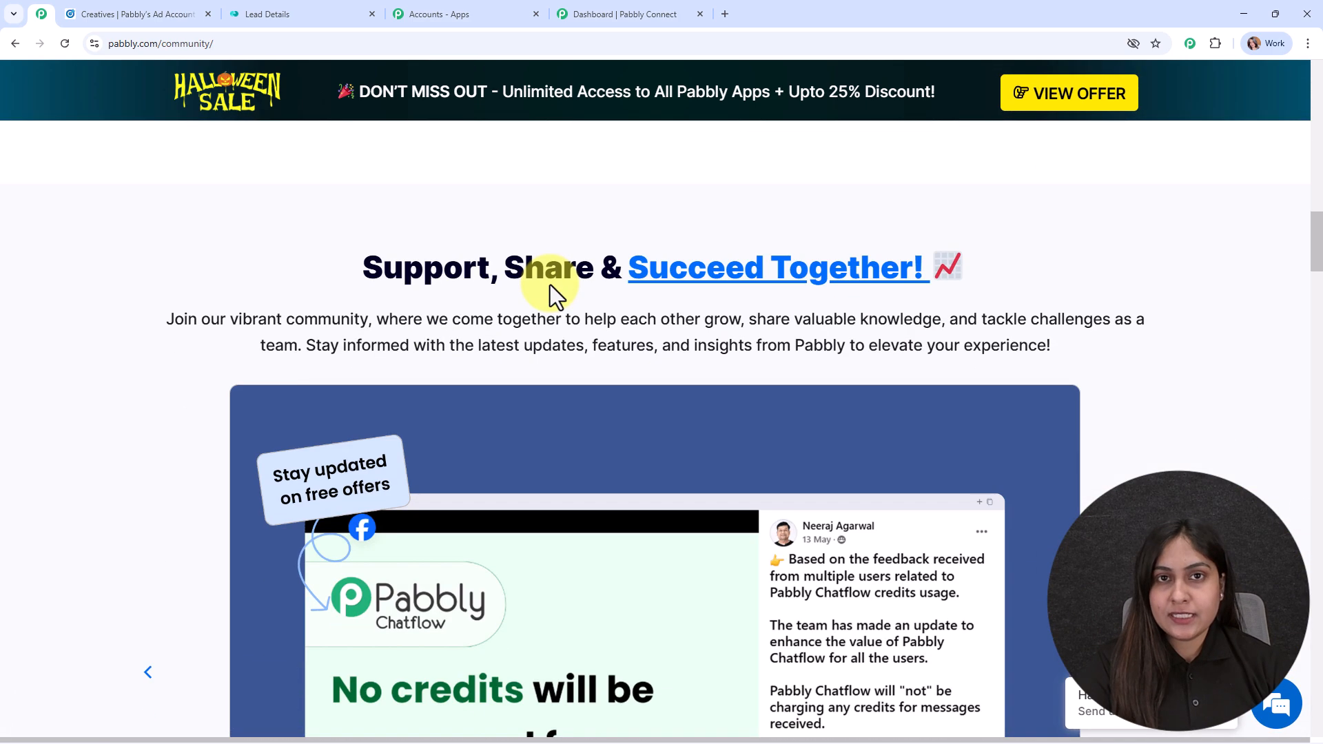
scroll(550, 284, down, 16)
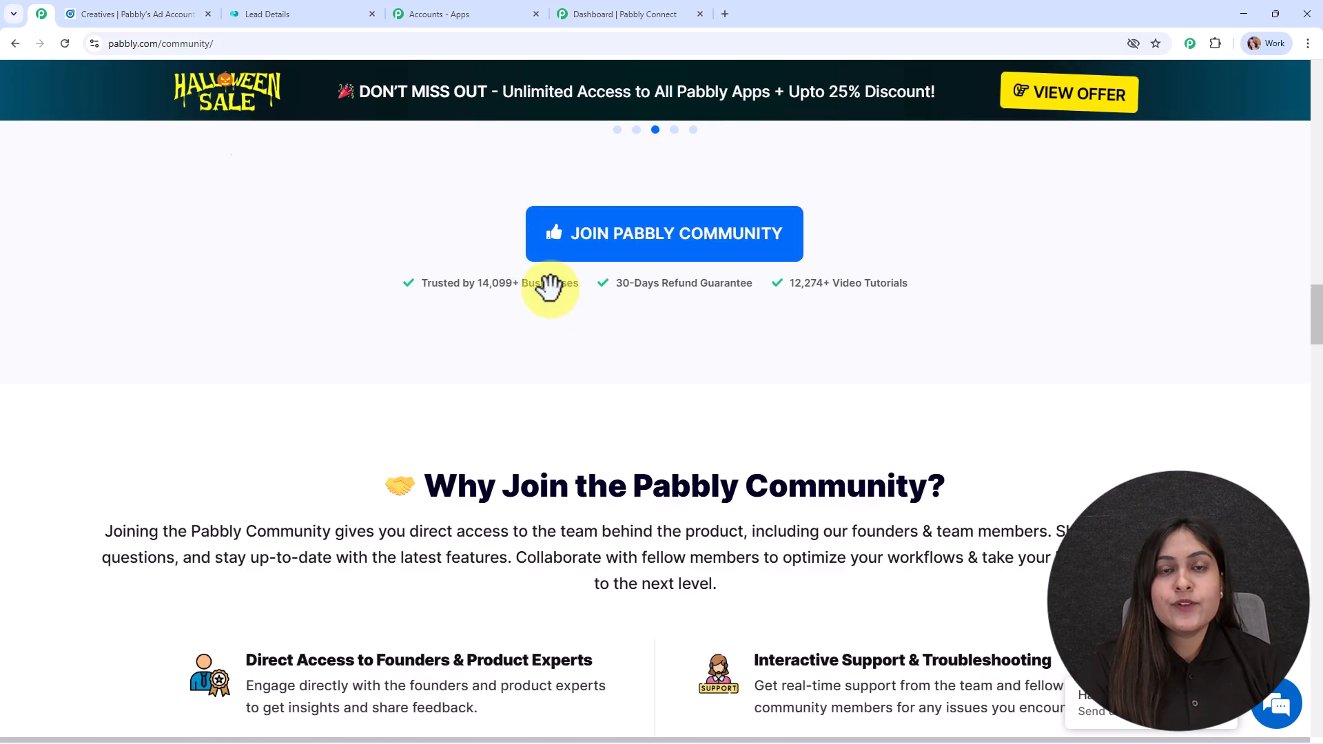
scroll(551, 292, down, 5)
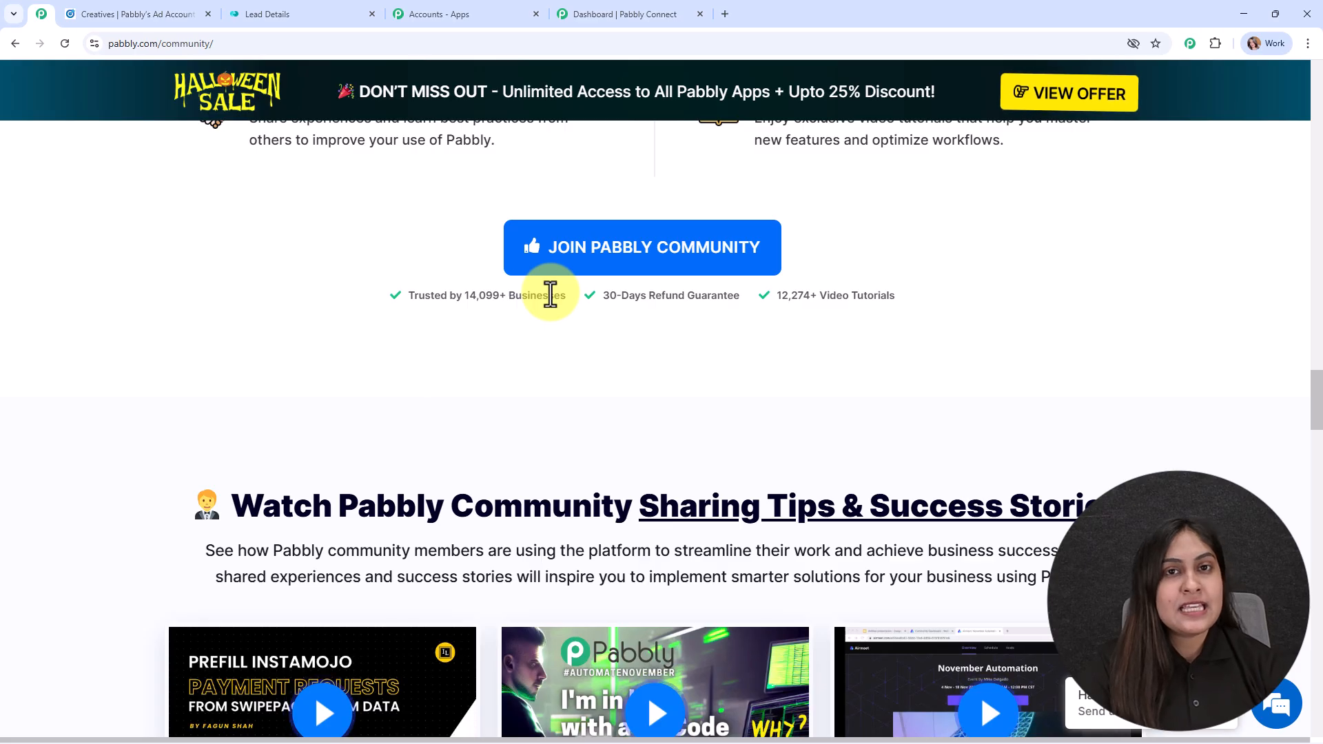
scroll(775, 344, down, 6)
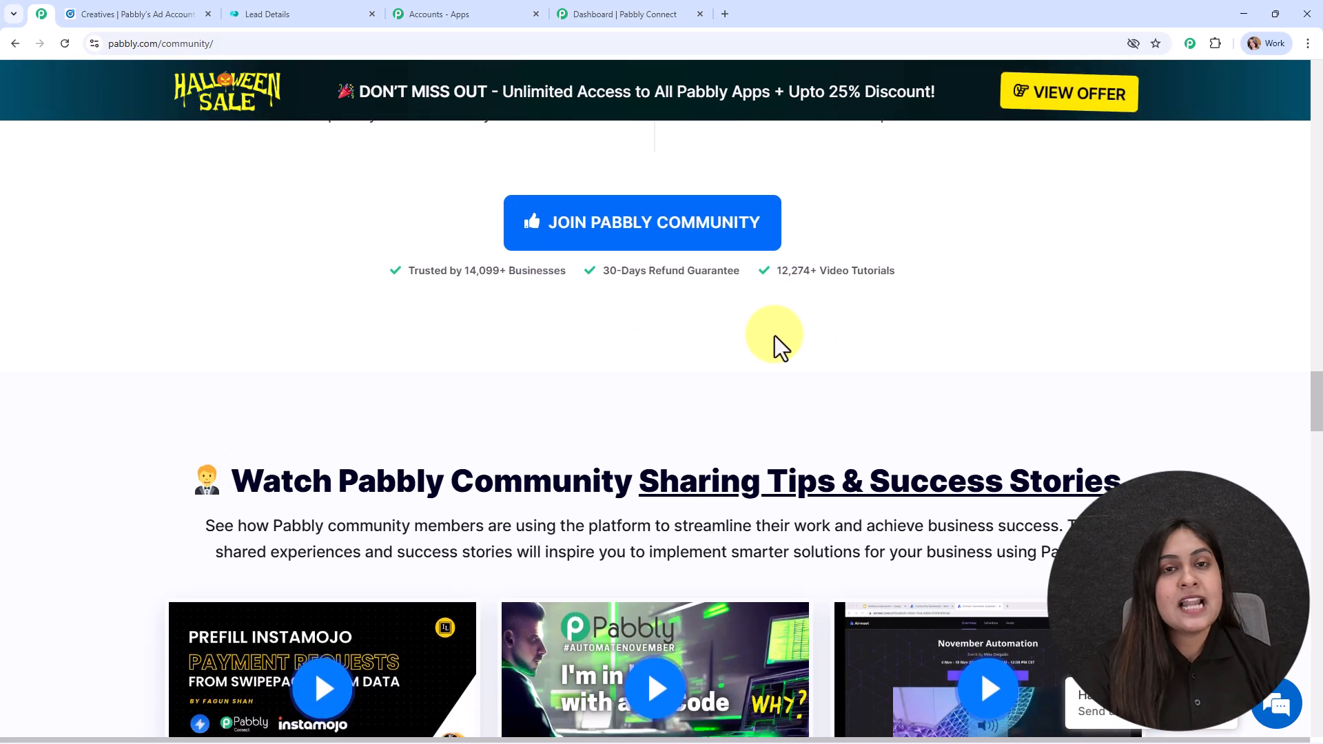
scroll(775, 374, down, 9)
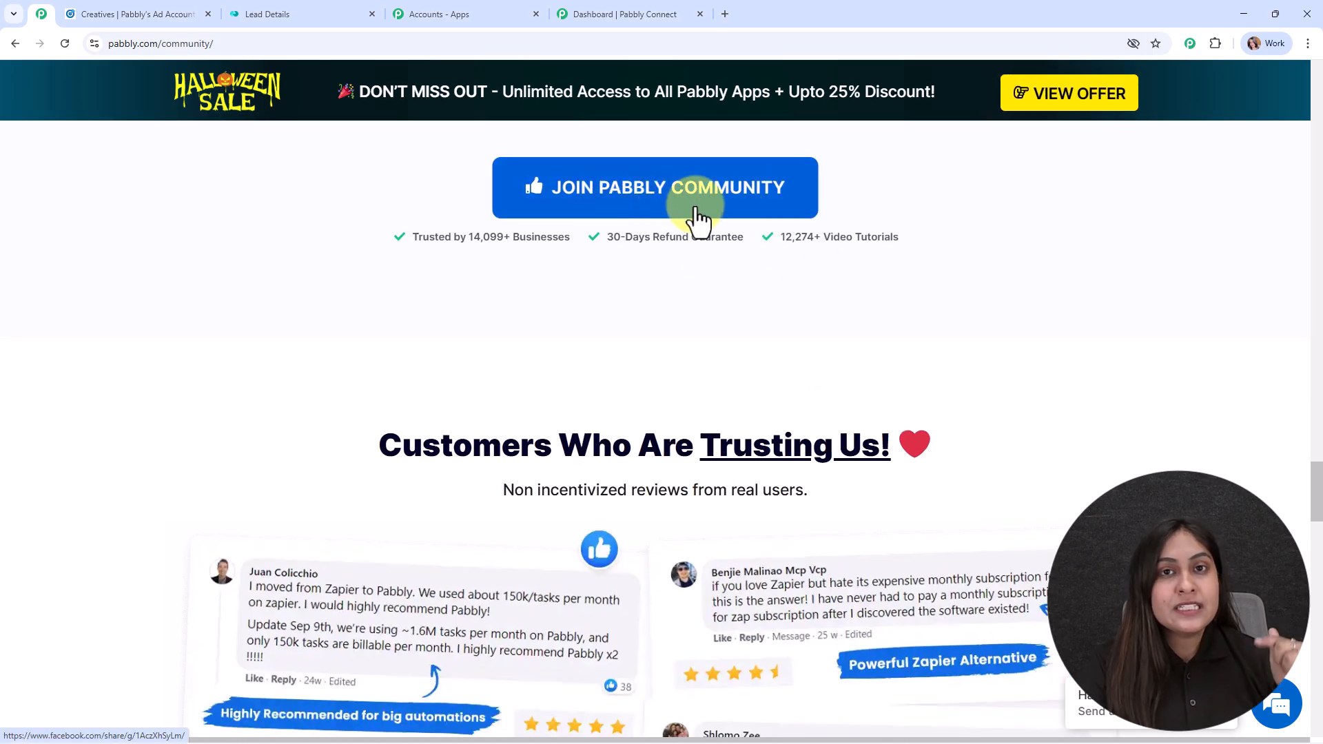
drag(1317, 483, 1182, 207)
drag(1318, 496, 1267, 86)
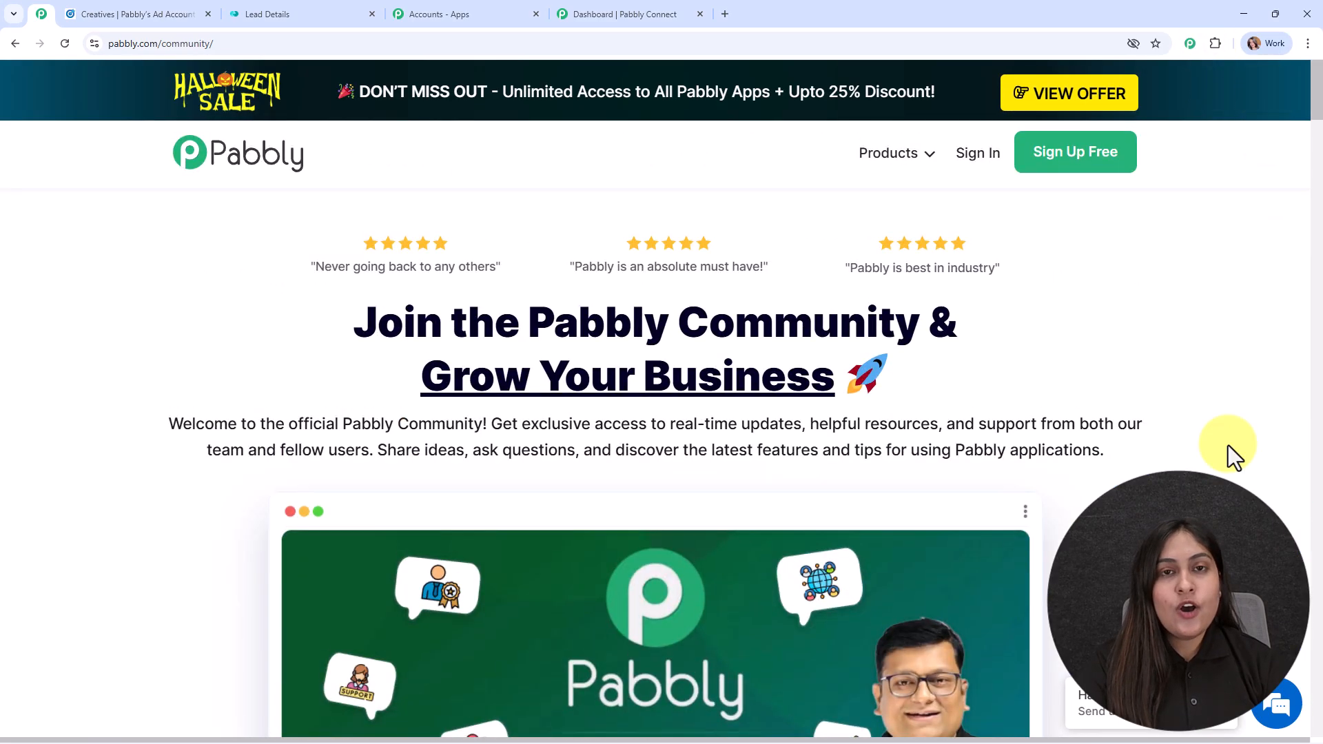
click(630, 12)
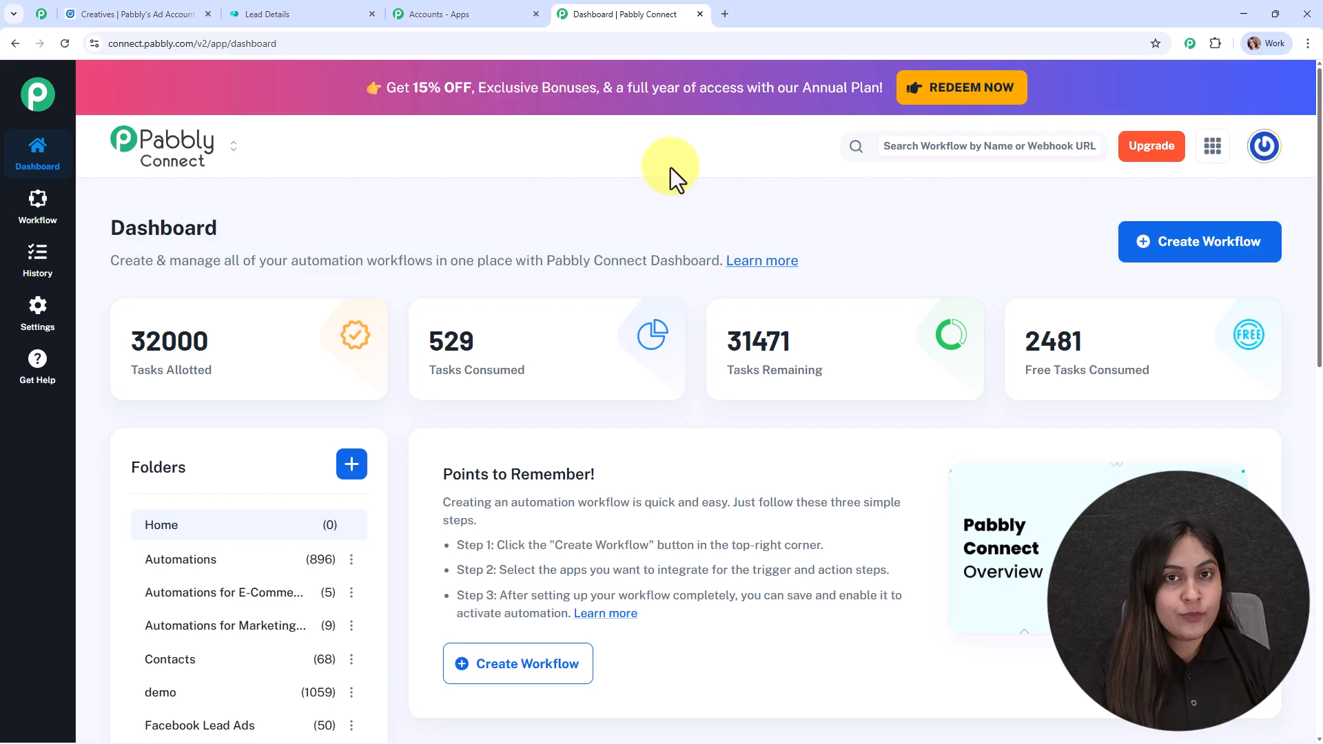
Step: Start a new Beta workflow named 'Automatically Add LinkedIn Leads to Monday.com'
click(1217, 244)
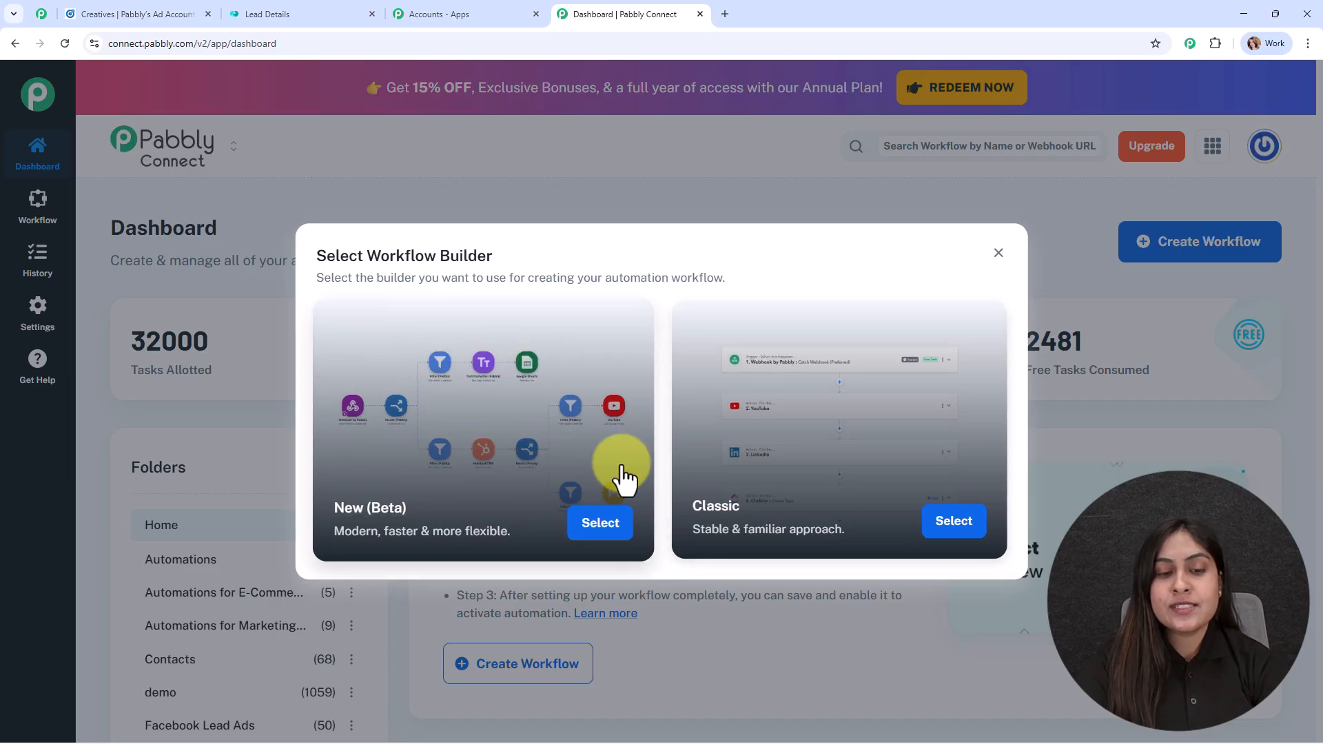
click(600, 525)
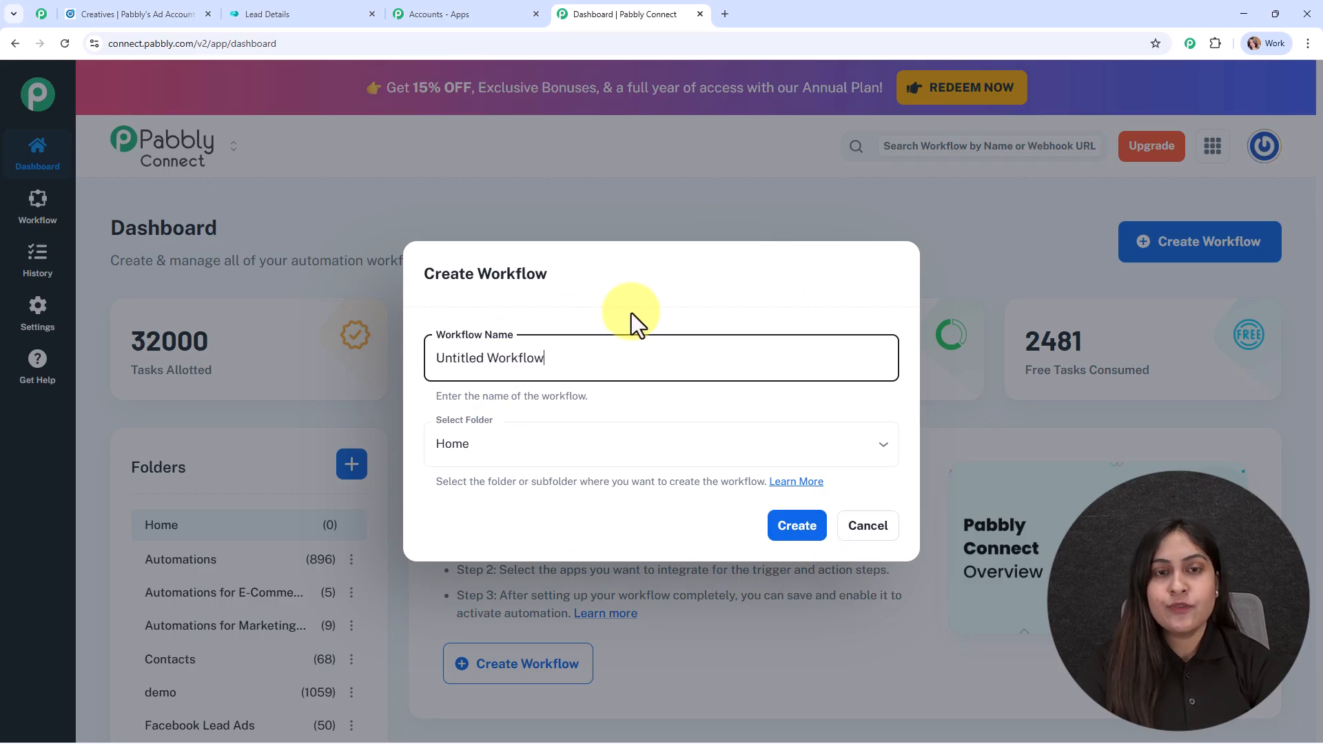
drag(638, 357, 325, 359)
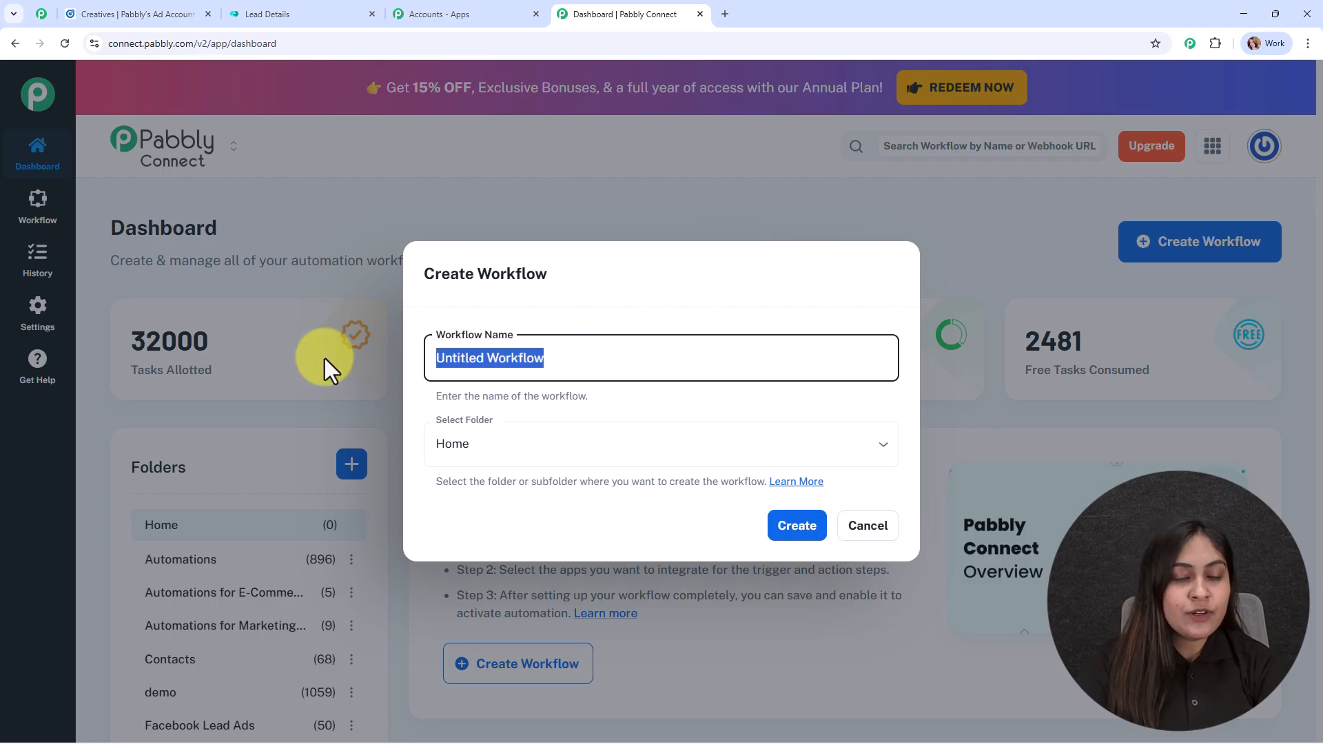
text(Automatically Add LinkedIn Leads to Monday.com)
drag(446, 358, 436, 358)
drag(525, 342, 791, 340)
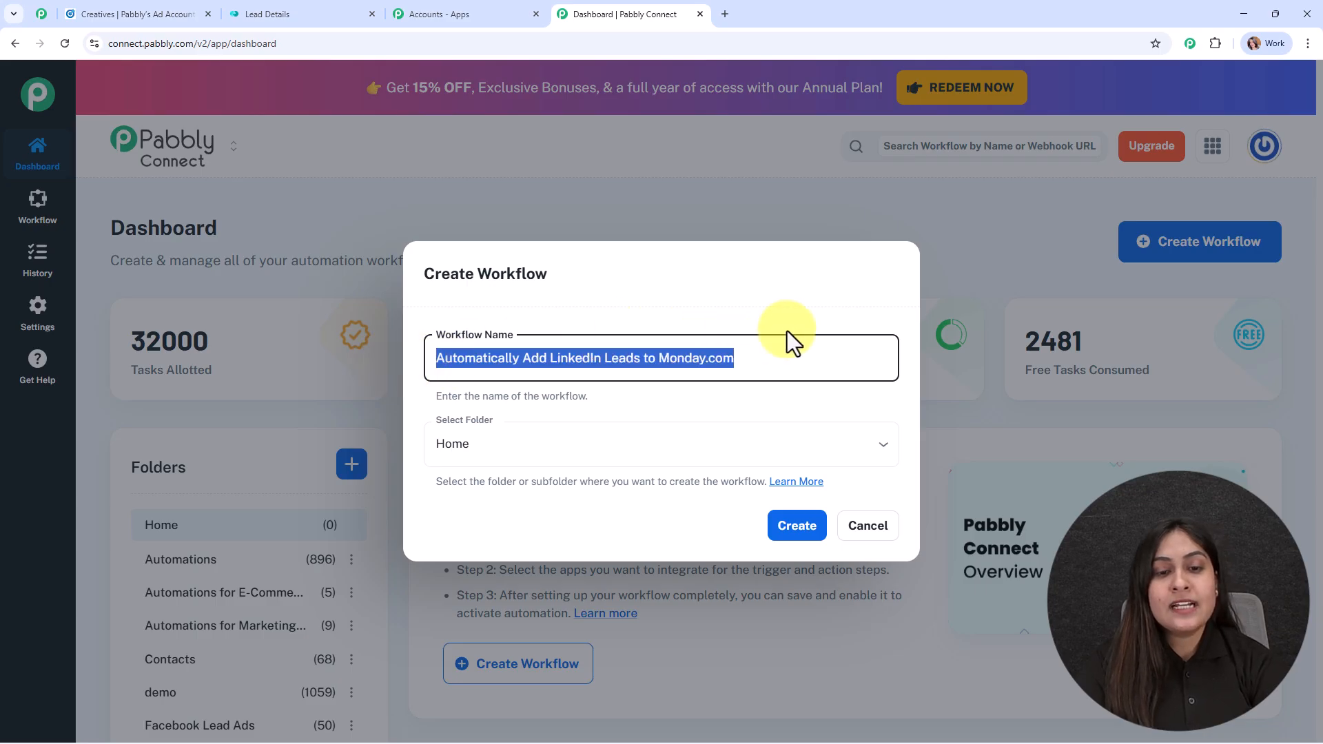
click(797, 387)
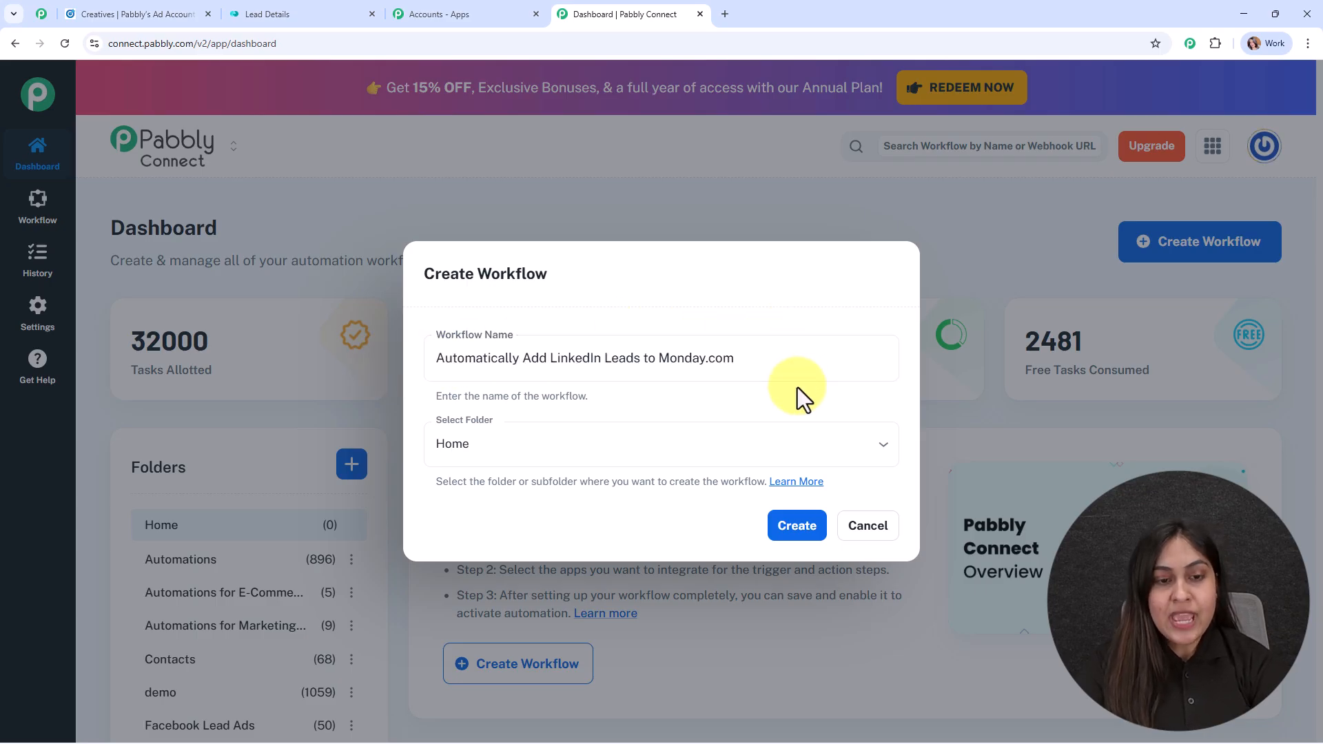
Step: File the workflow in the Automations folder and open the folders help guide
click(831, 457)
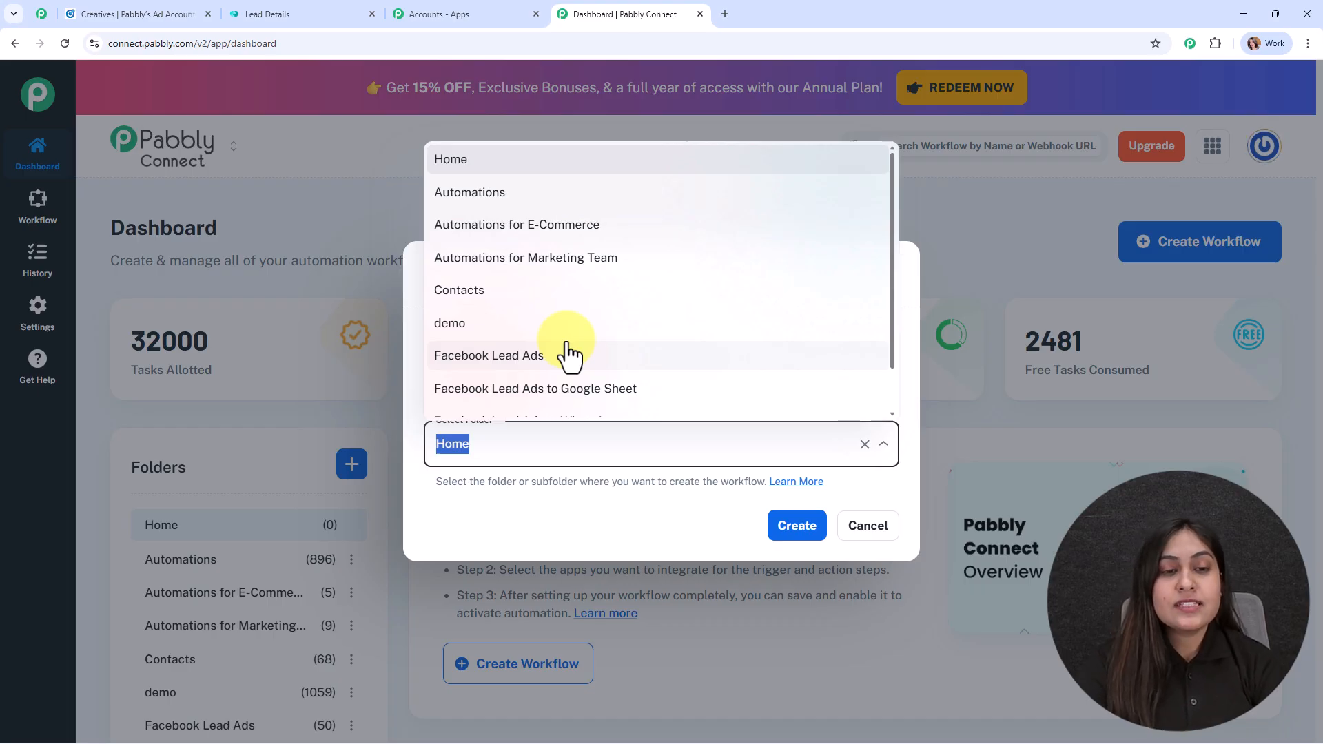
click(511, 196)
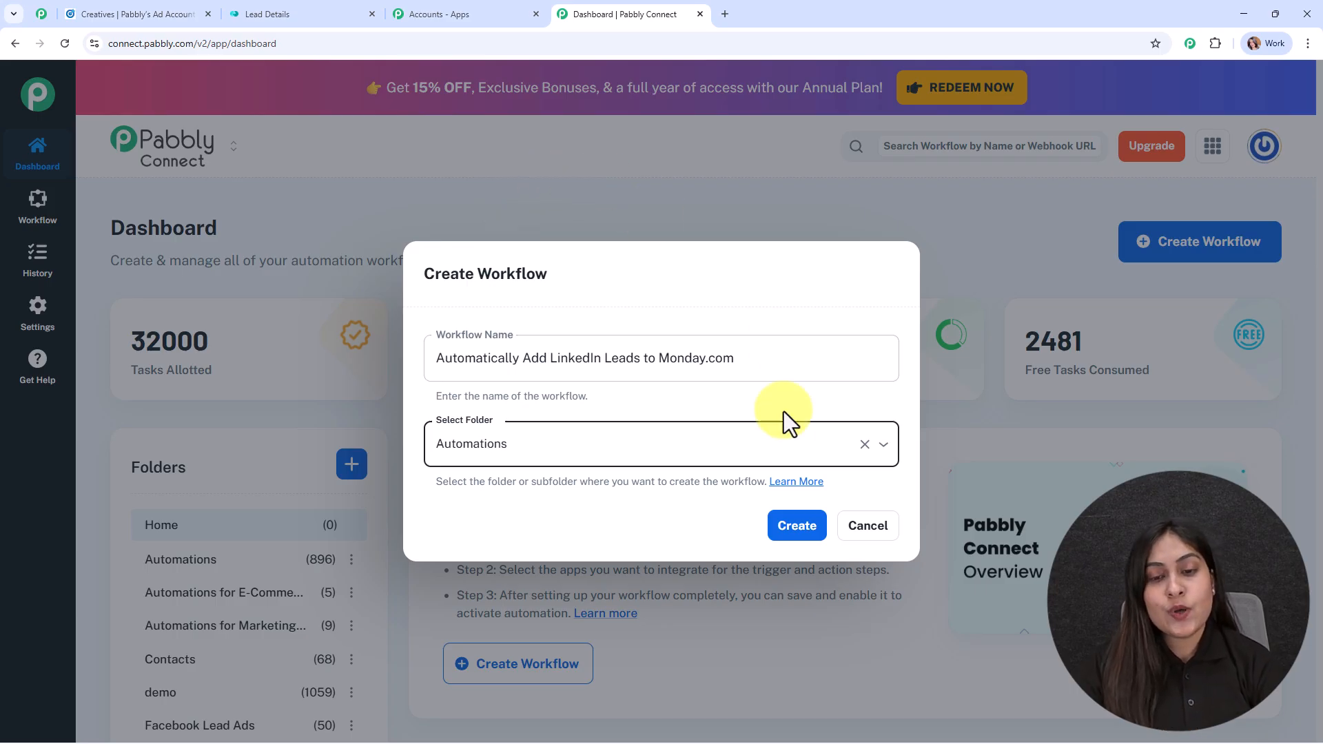
click(797, 517)
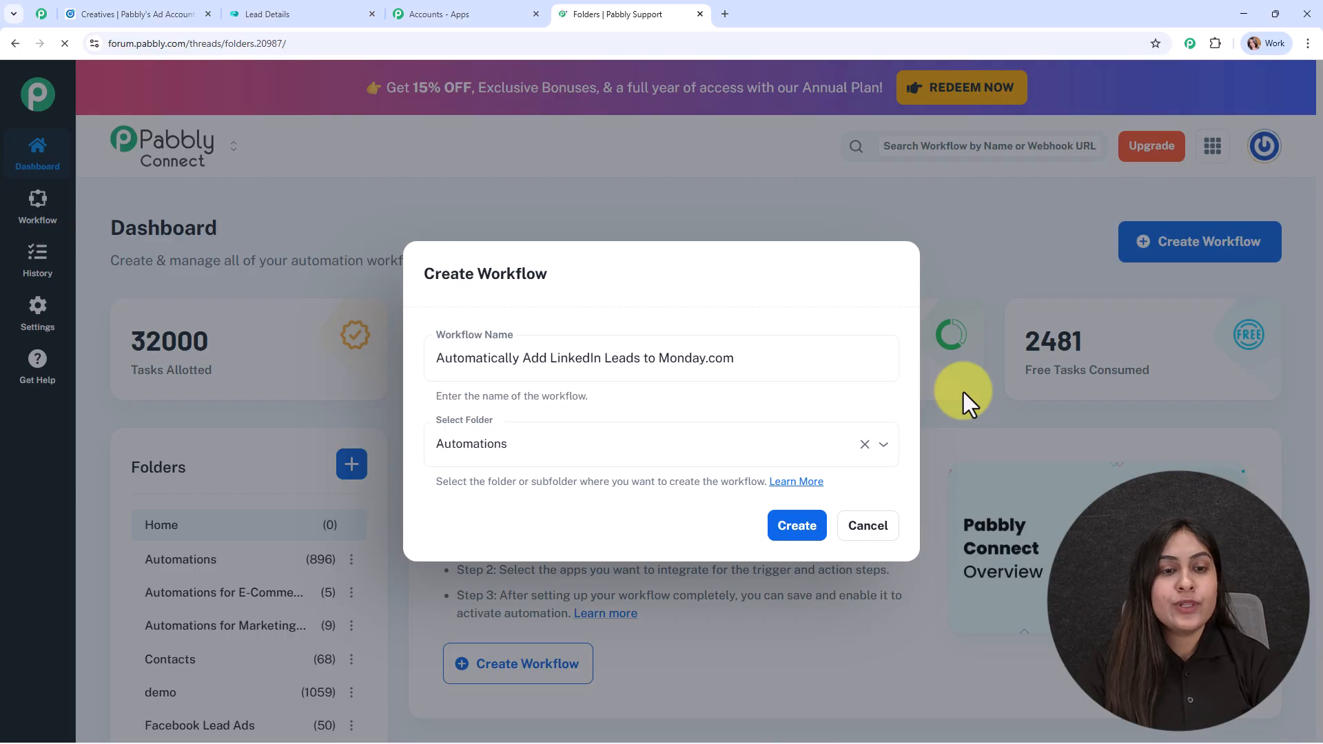
Step: Skim the Pabbly folders guide, then return to the Create Workflow dialog
scroll(563, 394, down, 6)
scroll(565, 386, down, 3)
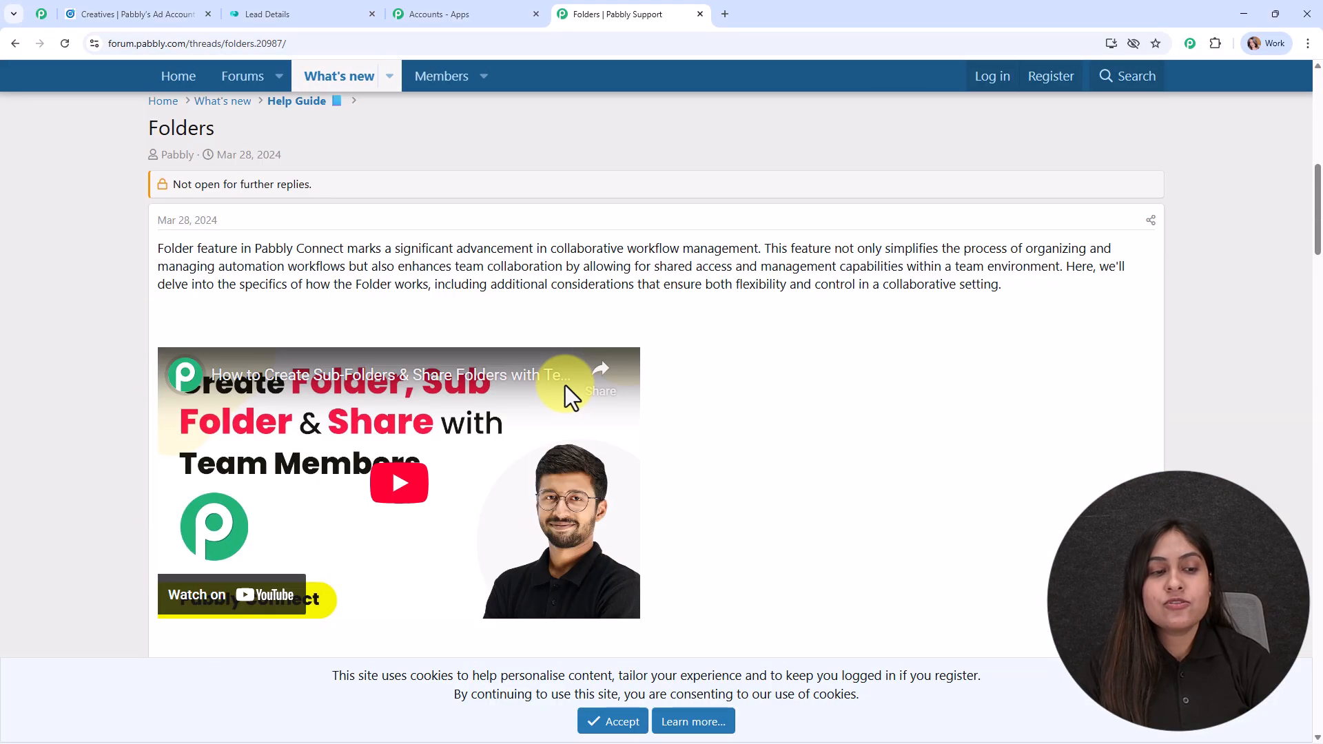
scroll(552, 531, down, 8)
scroll(560, 531, down, 8)
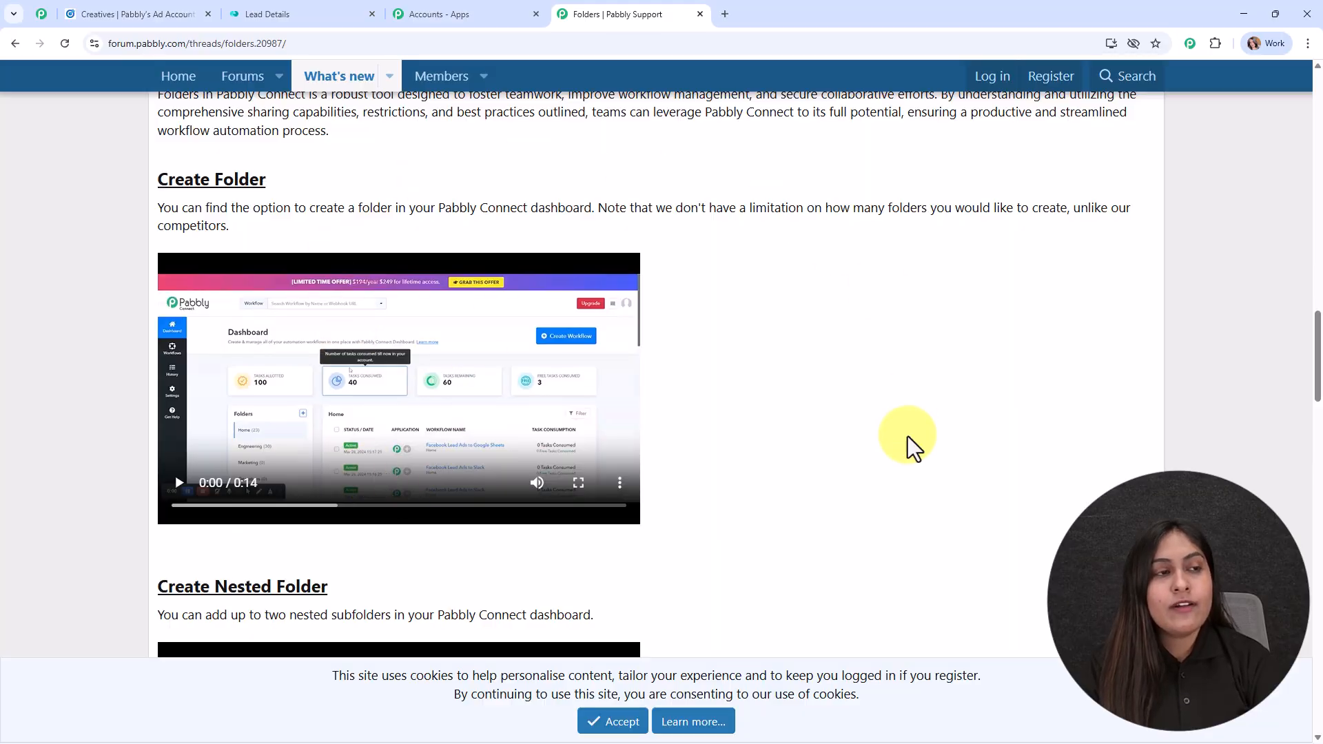
click(15, 43)
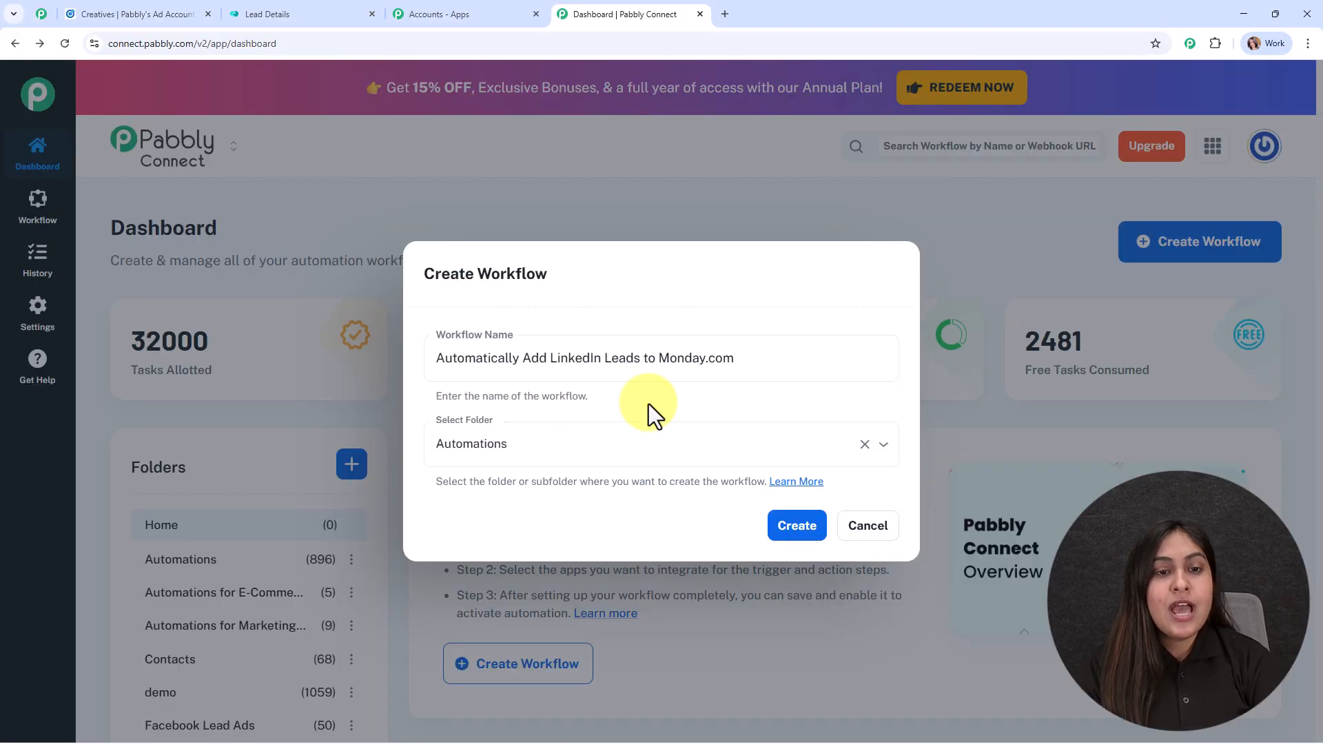
Step: Create the 'Automatically Add LinkedIn Leads to Monday.com' workflow in the Automations folder
click(805, 528)
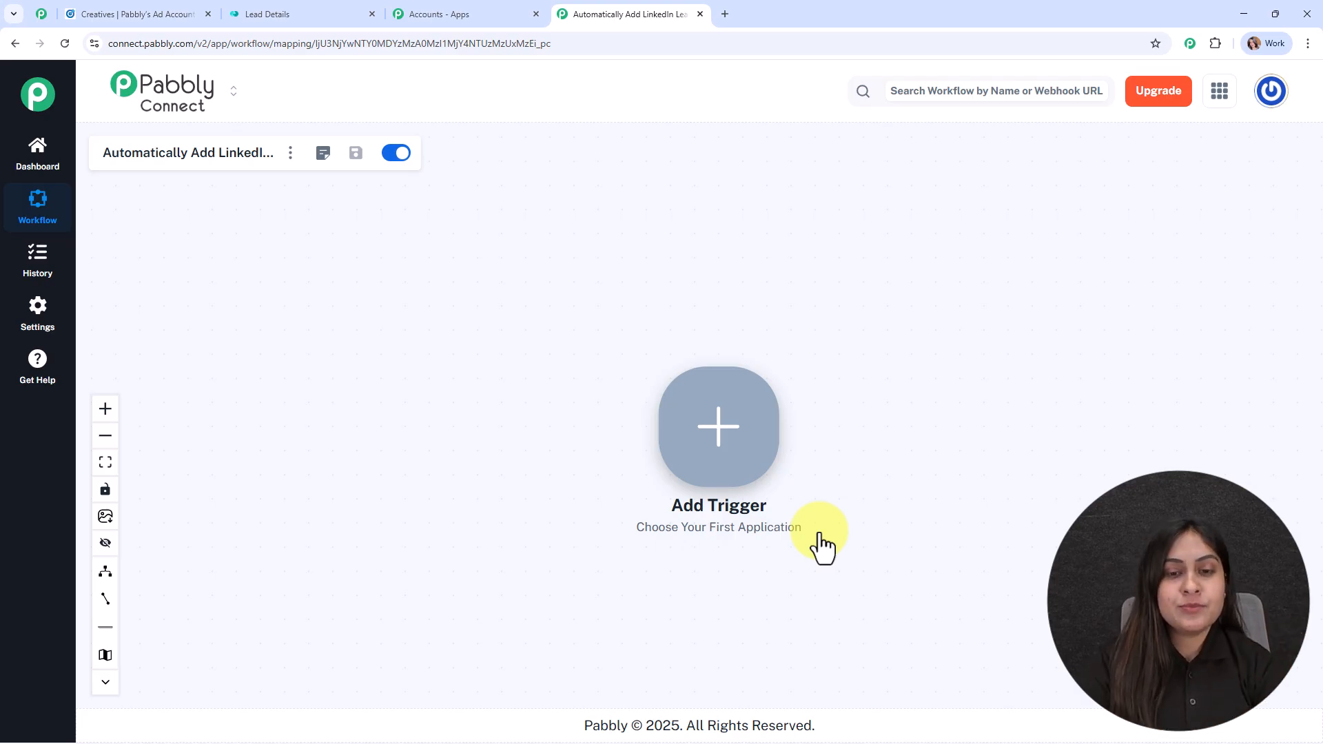
Step: Set the workflow trigger to LinkedIn's Lead Notifications event
click(714, 426)
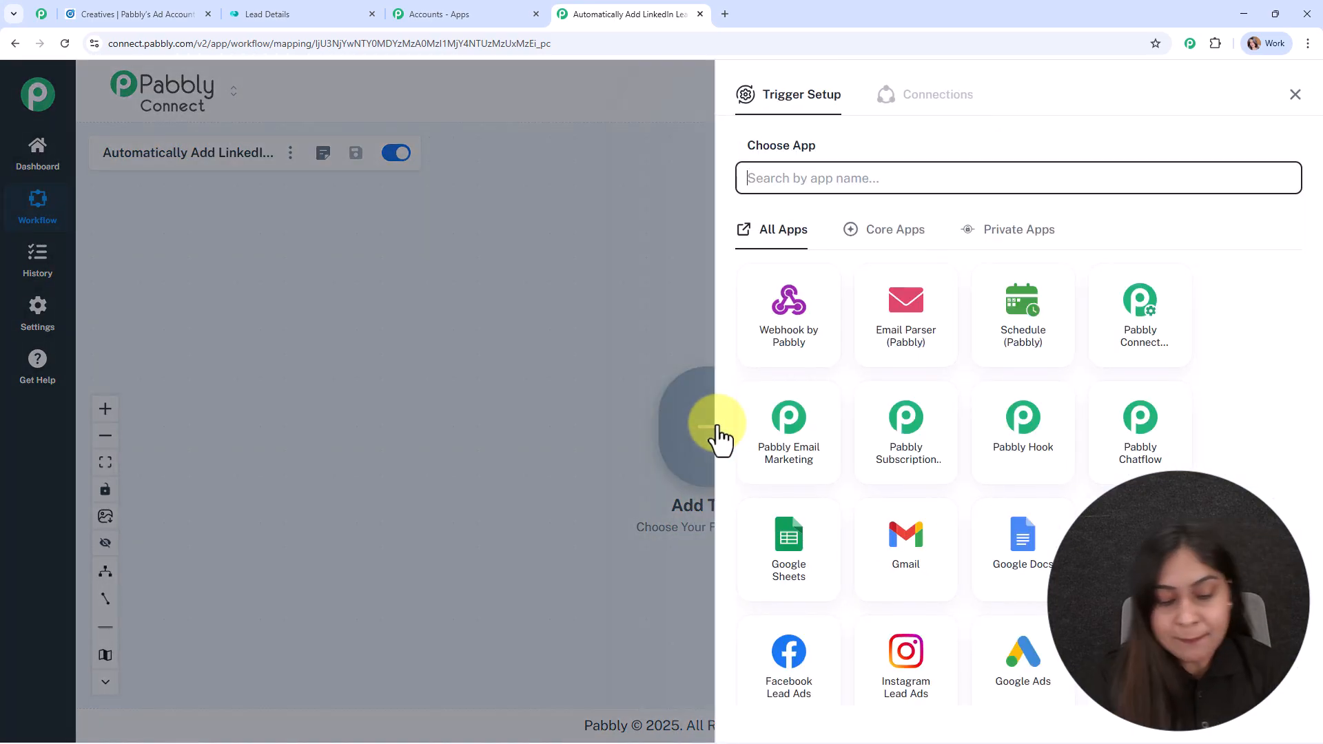
text(link)
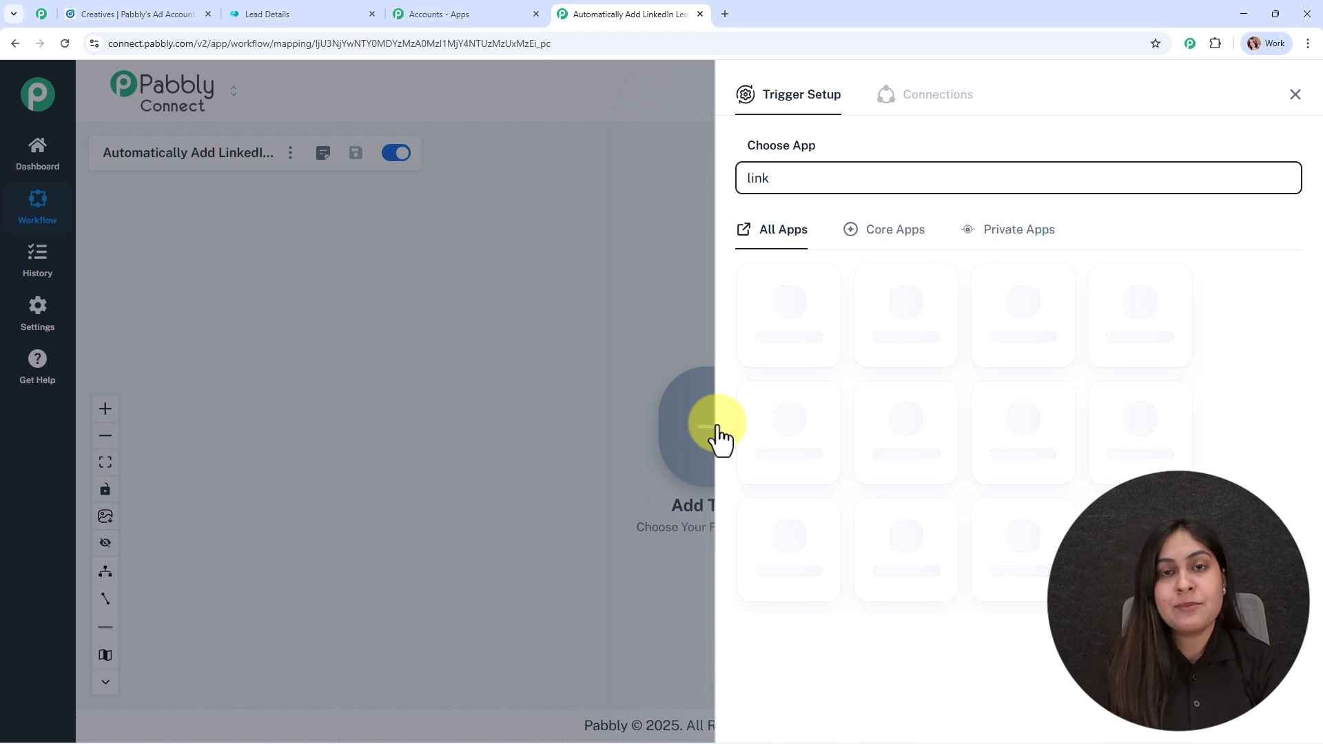
text(e)
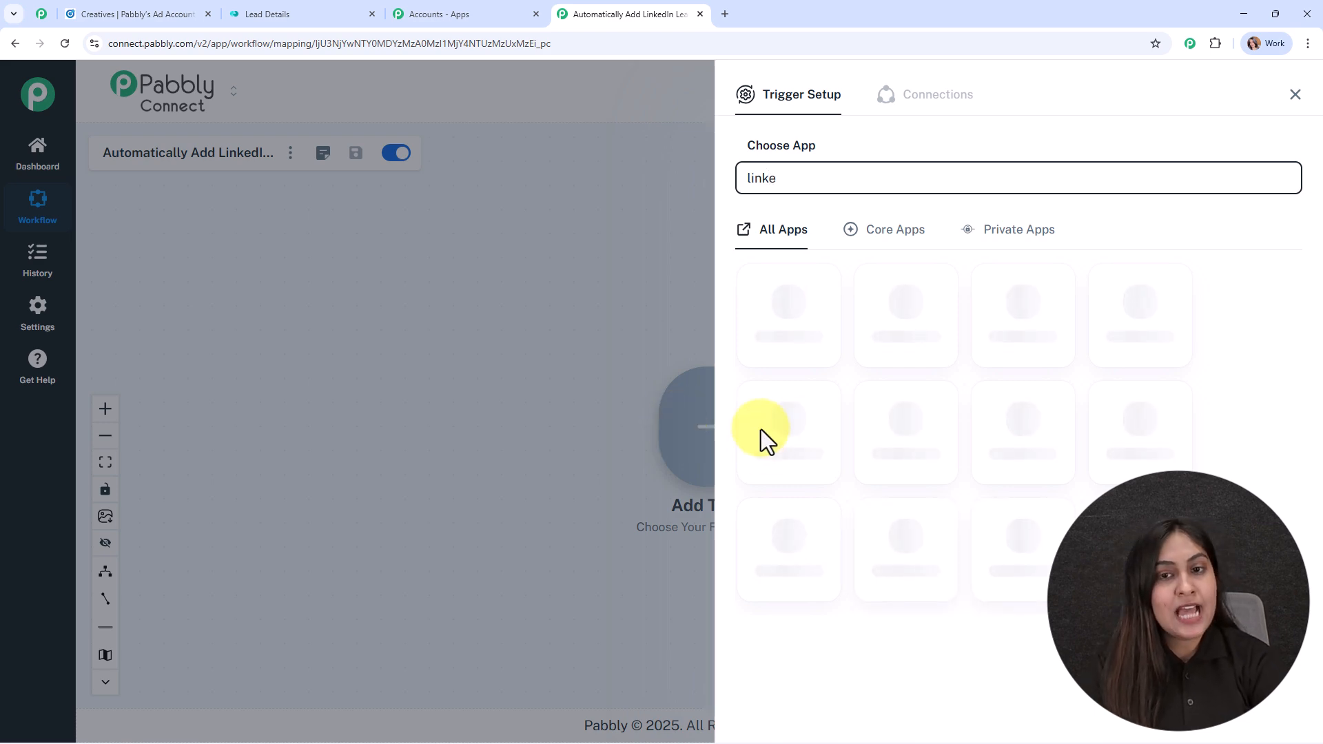
click(1026, 327)
click(805, 263)
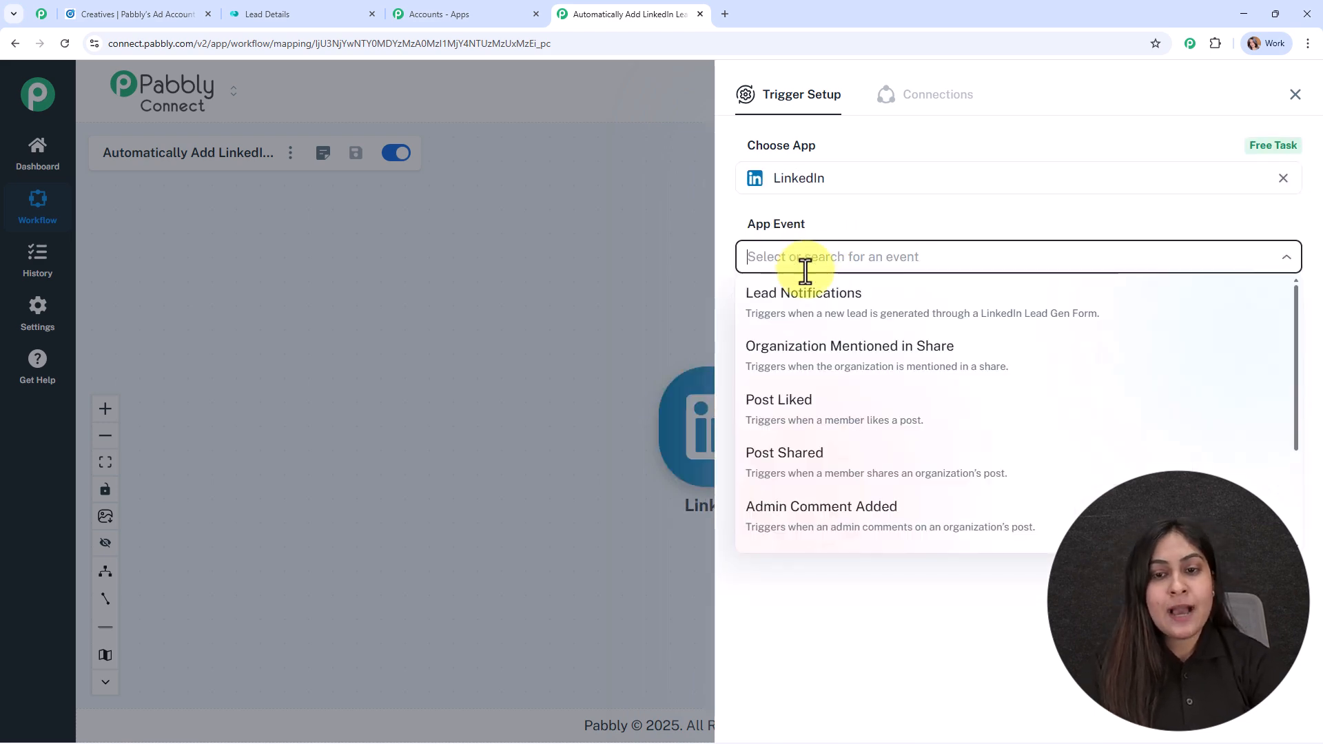
click(800, 303)
Step: Add a new LinkedIn connection, LinkedIn #53, and begin authorising it
click(790, 315)
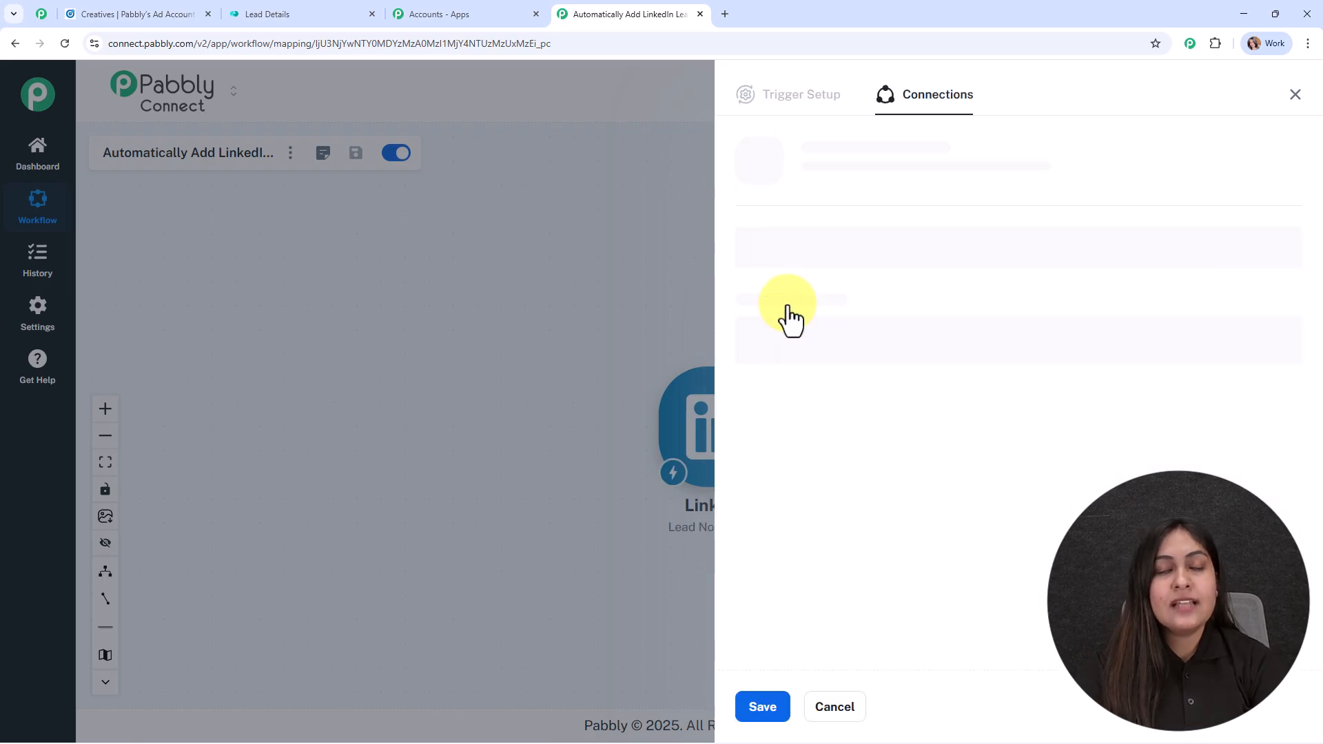
click(791, 241)
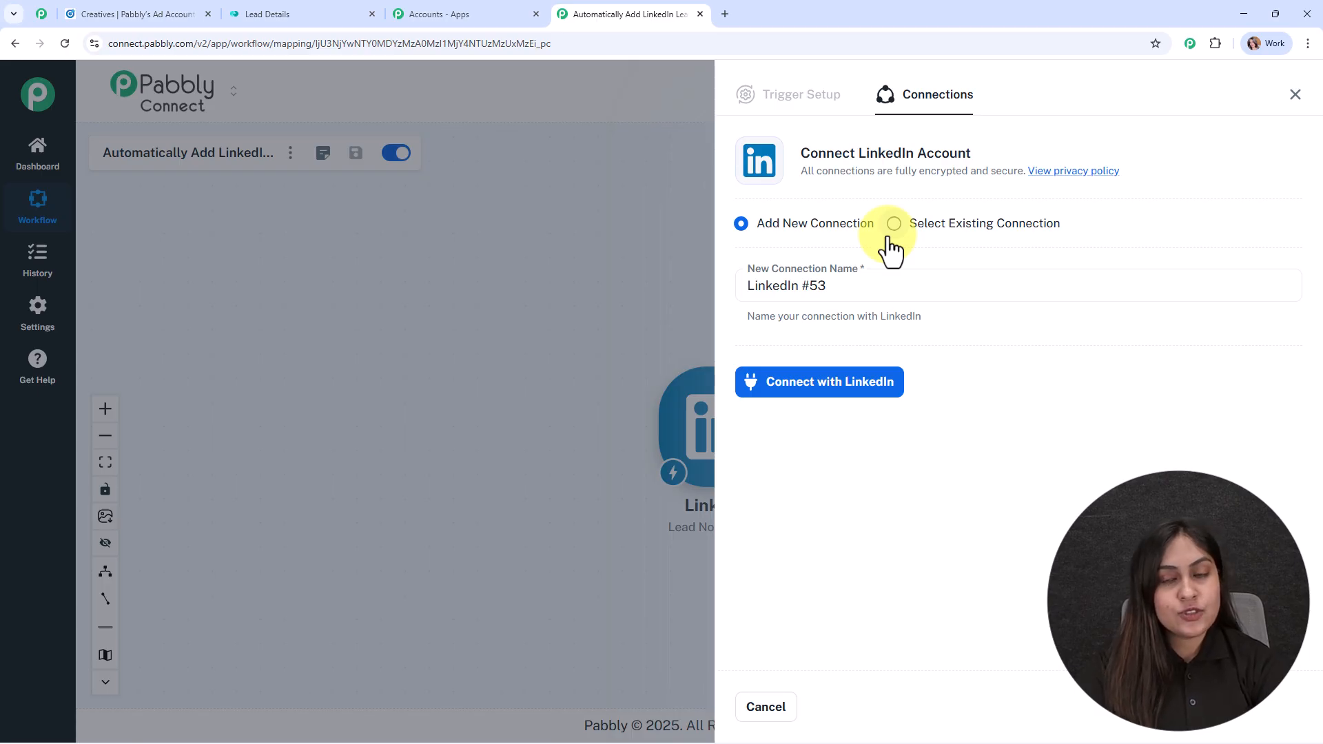
click(855, 398)
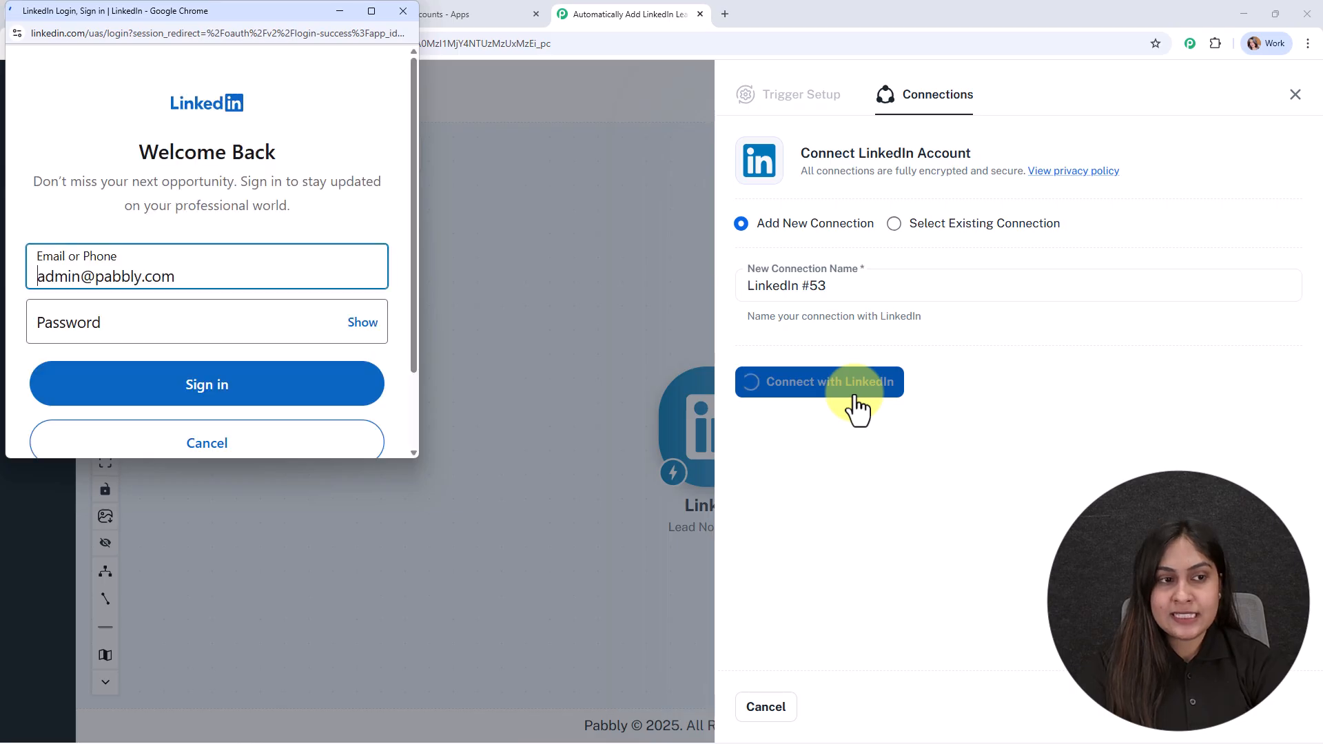
Step: Sign in to LinkedIn in the popup to authorise the connection
click(221, 403)
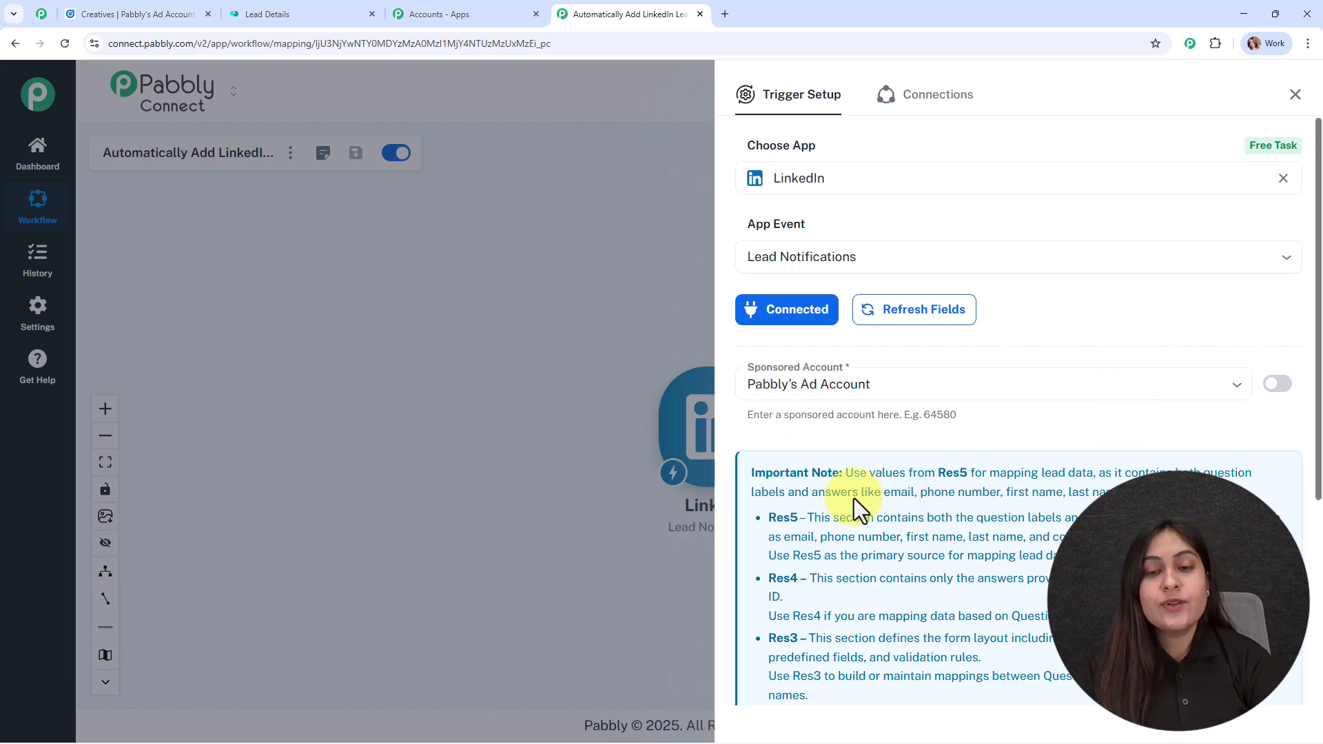
Step: Confirm the ad account in Campaign Manager and keep Pabbly's Ad Account as sponsored account
click(167, 3)
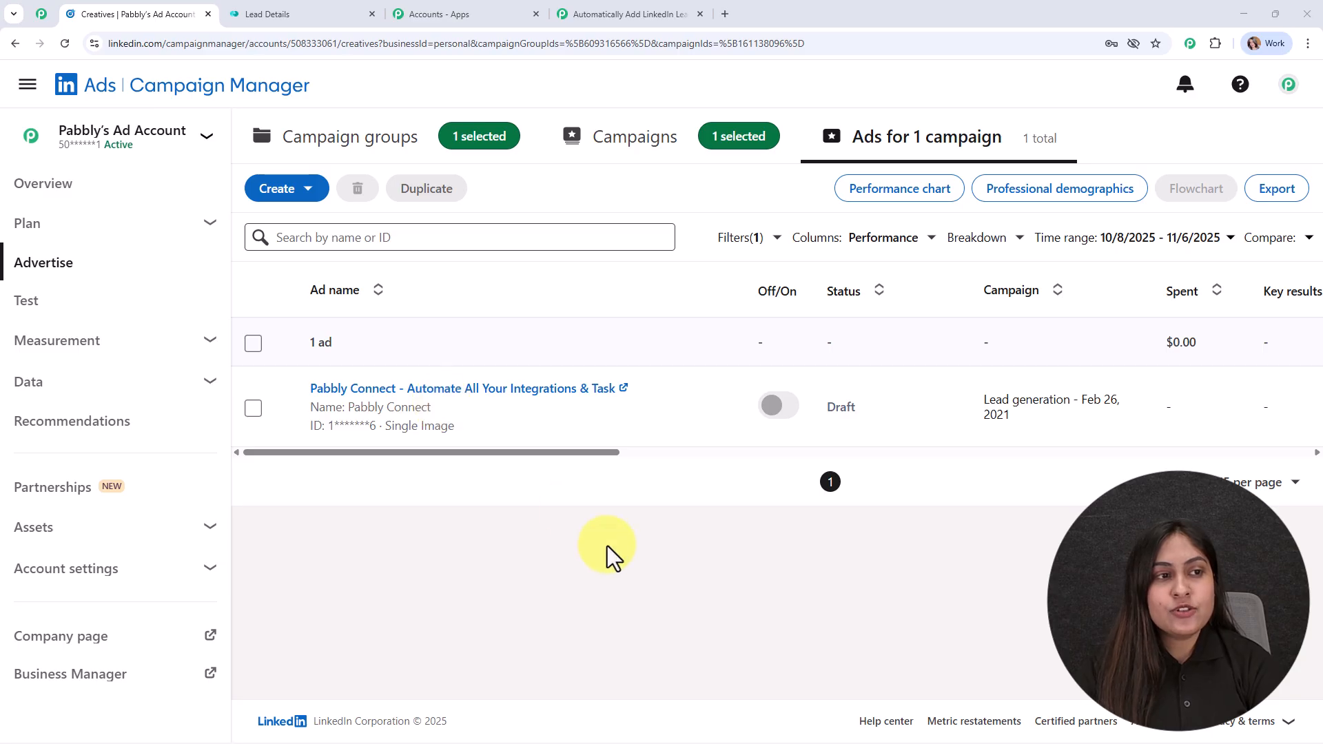
mouse_move(29, 143)
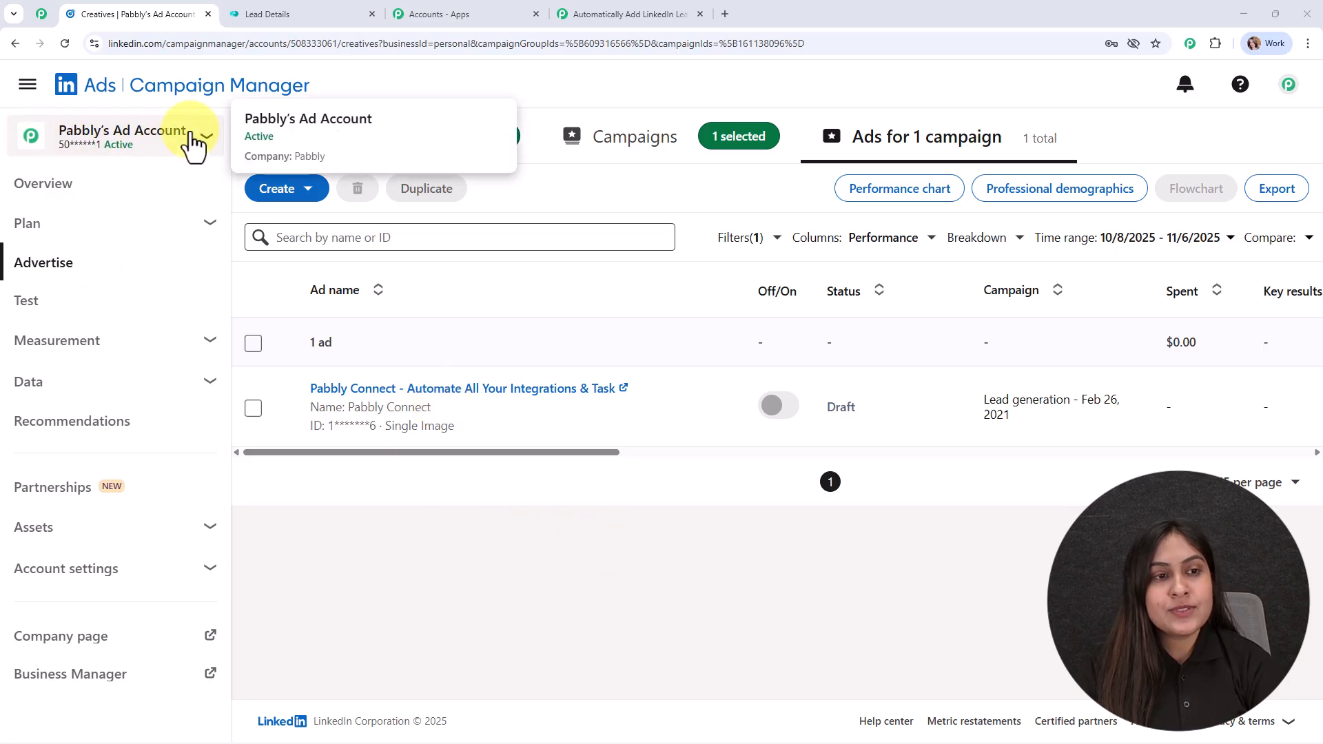
click(609, 15)
click(913, 391)
click(974, 404)
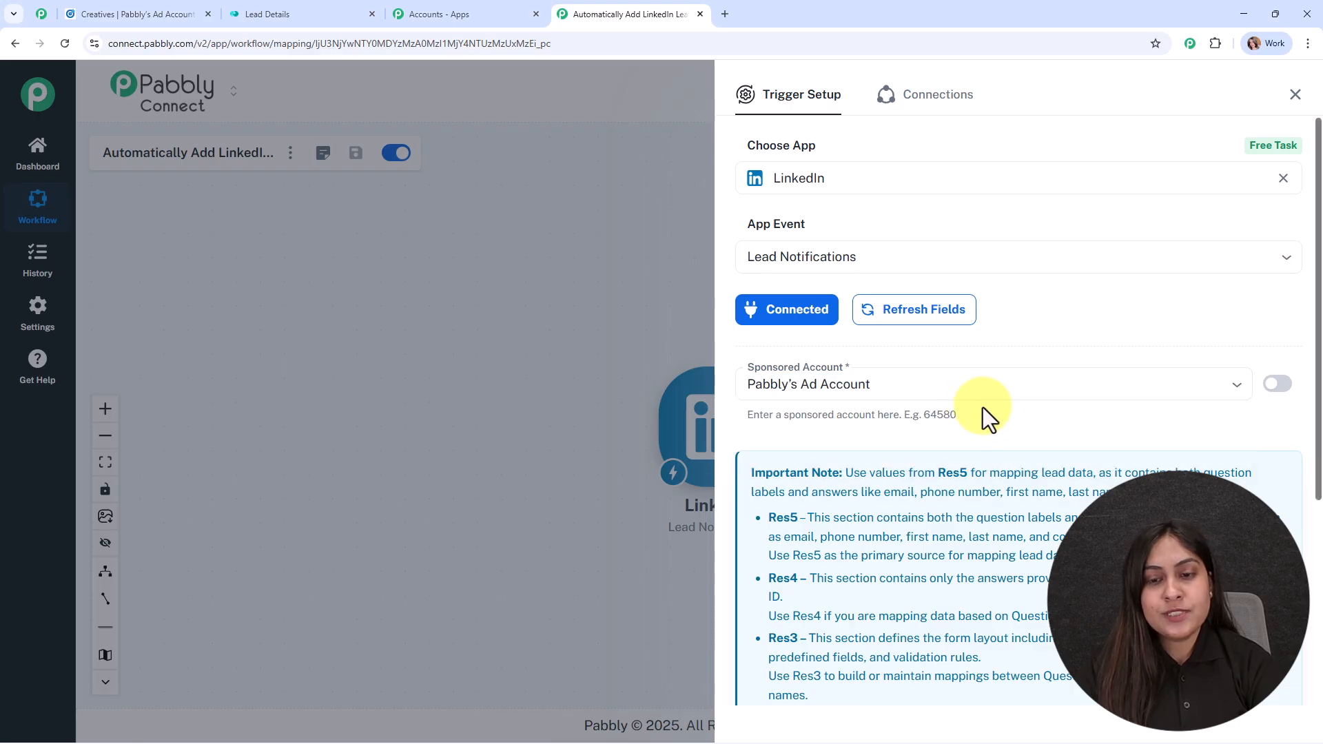
Step: Save the trigger, send a test request, and switch to LinkedIn Campaign Manager
scroll(1048, 511, down, 5)
click(783, 637)
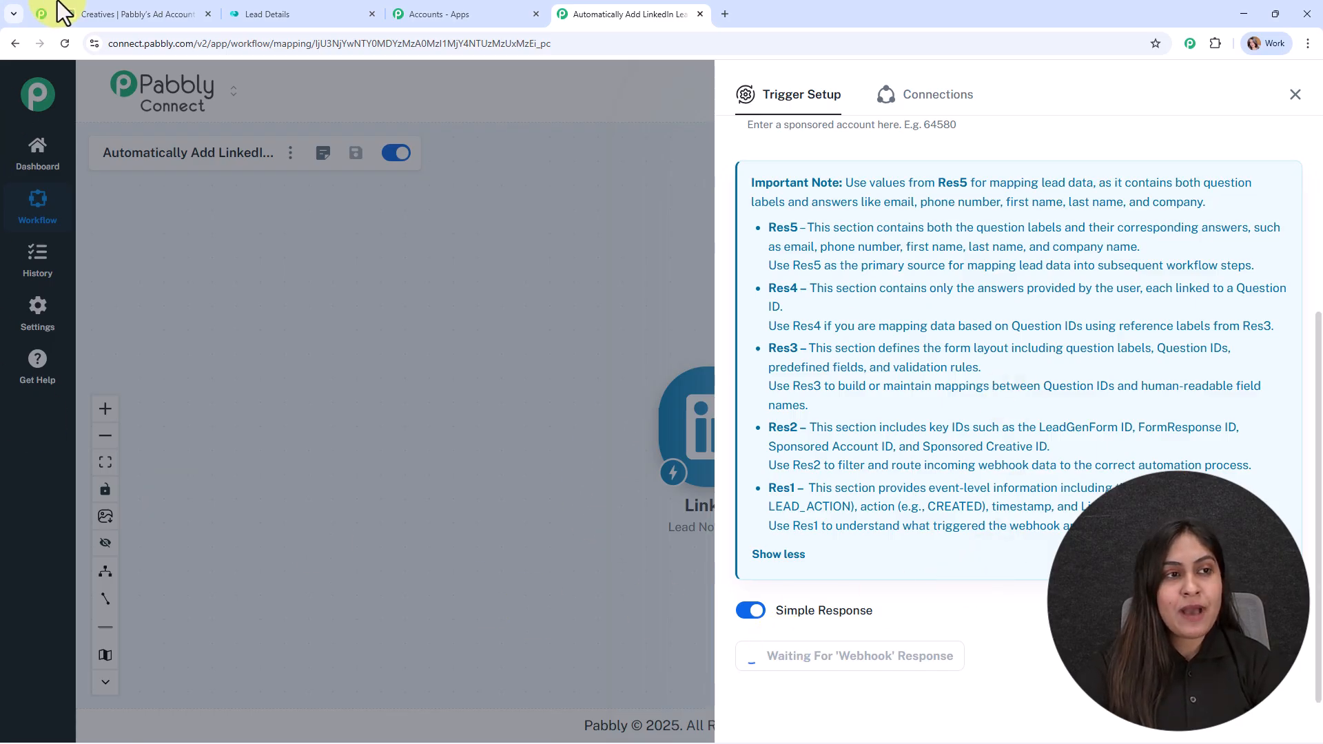
click(193, 16)
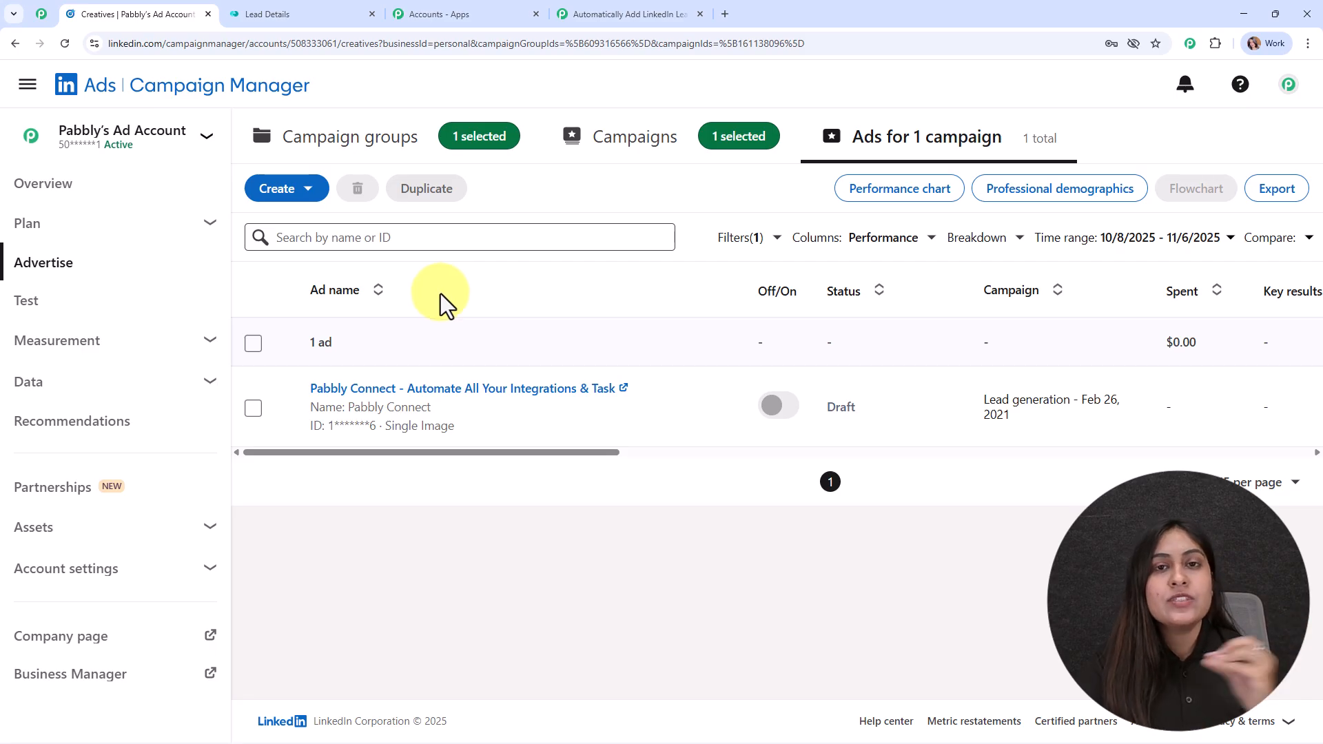
Step: Submit a test lead through the Pabbly ad's form with a saved email and test phone number
click(461, 390)
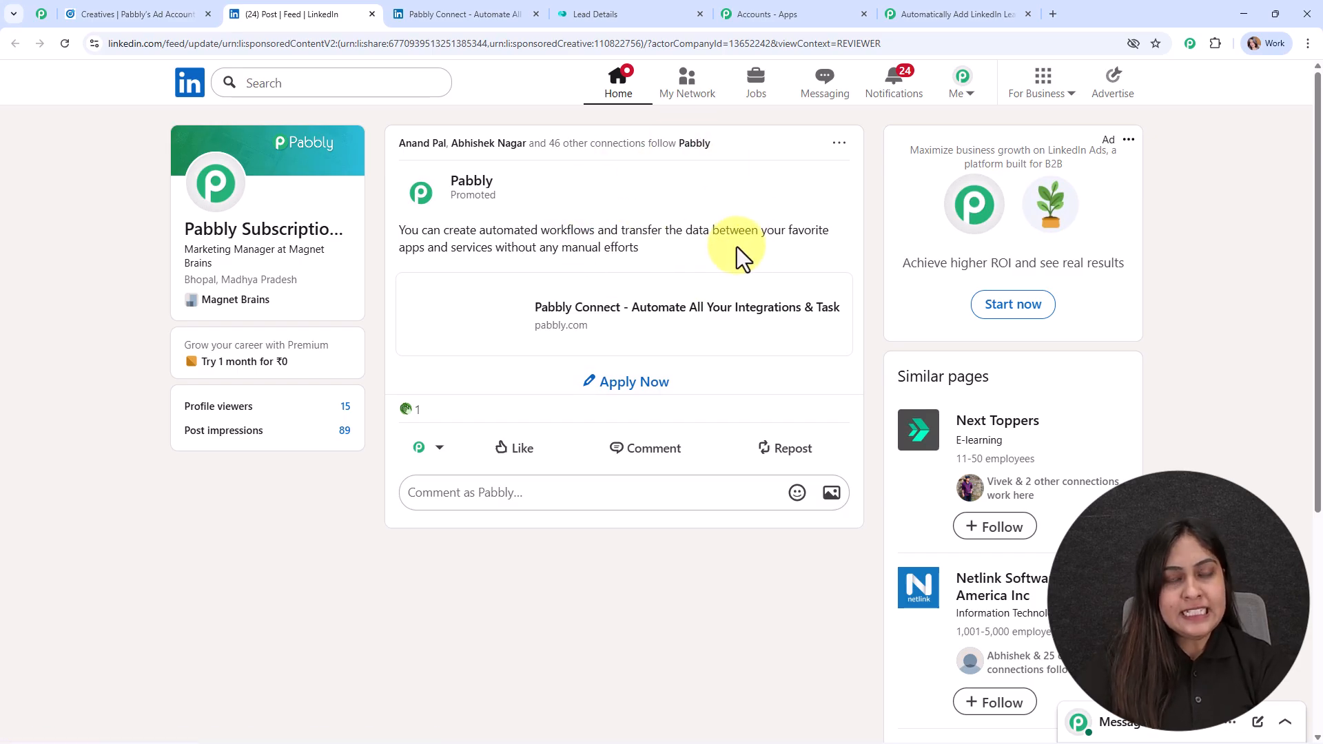
click(634, 390)
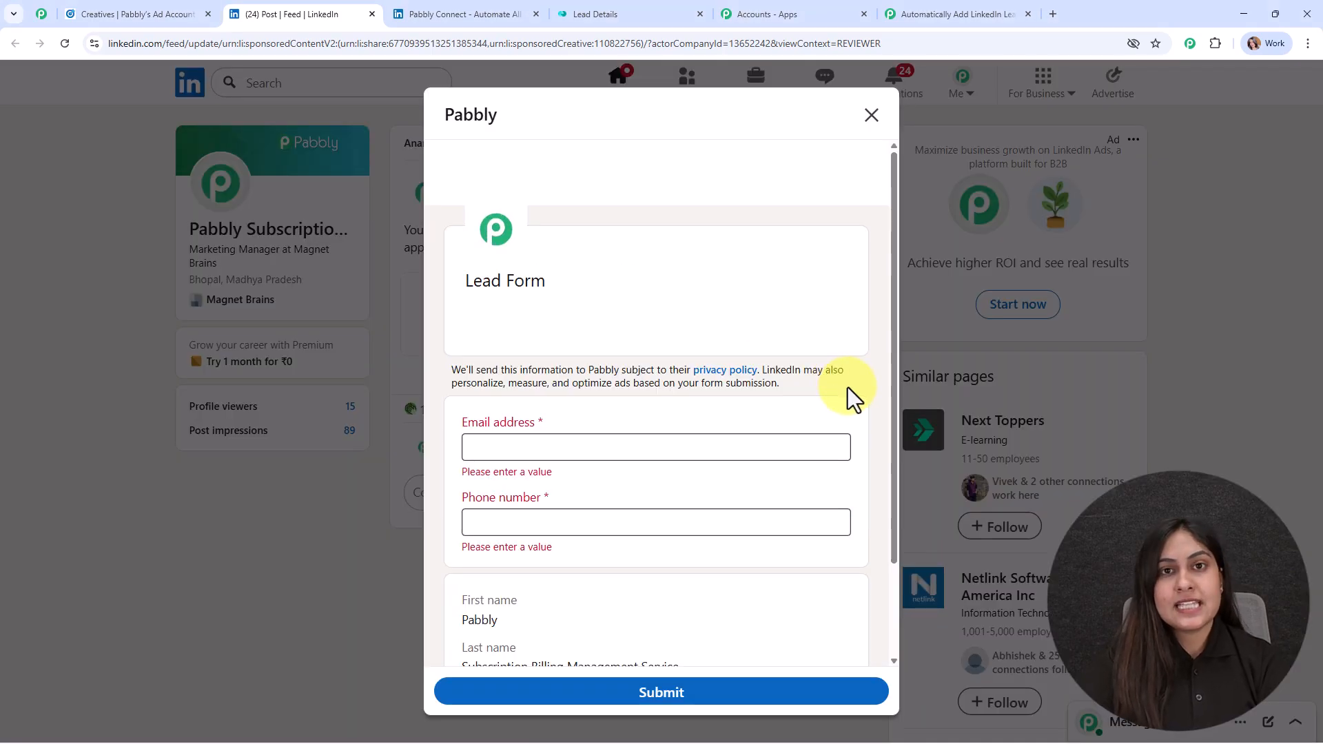
scroll(459, 325, down, 2)
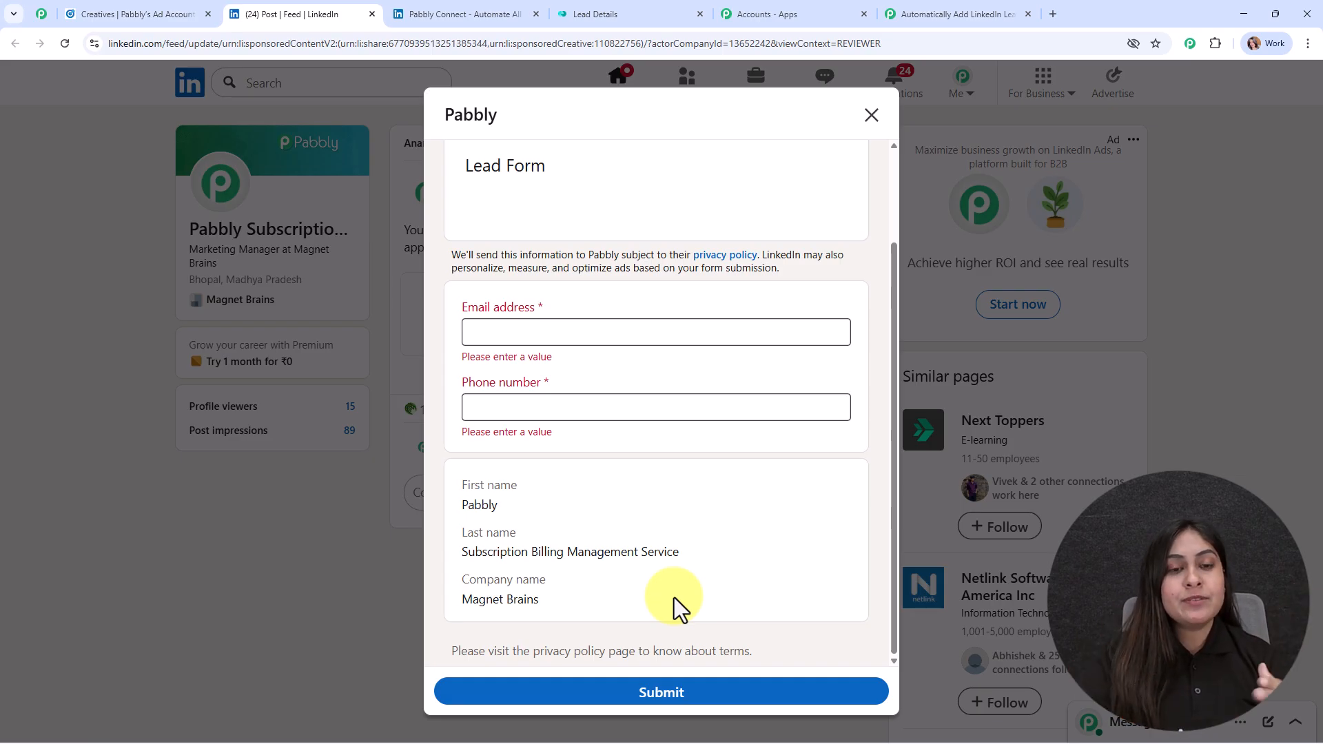
click(552, 331)
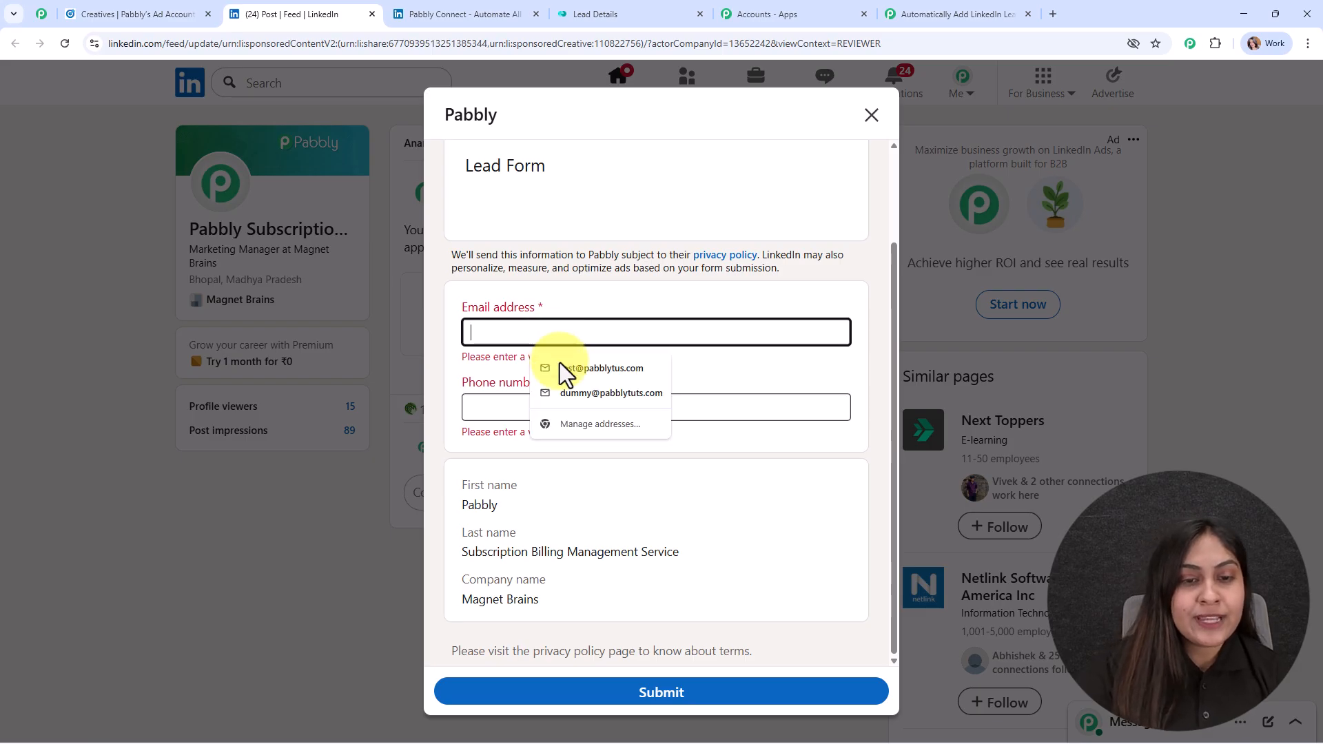
click(564, 368)
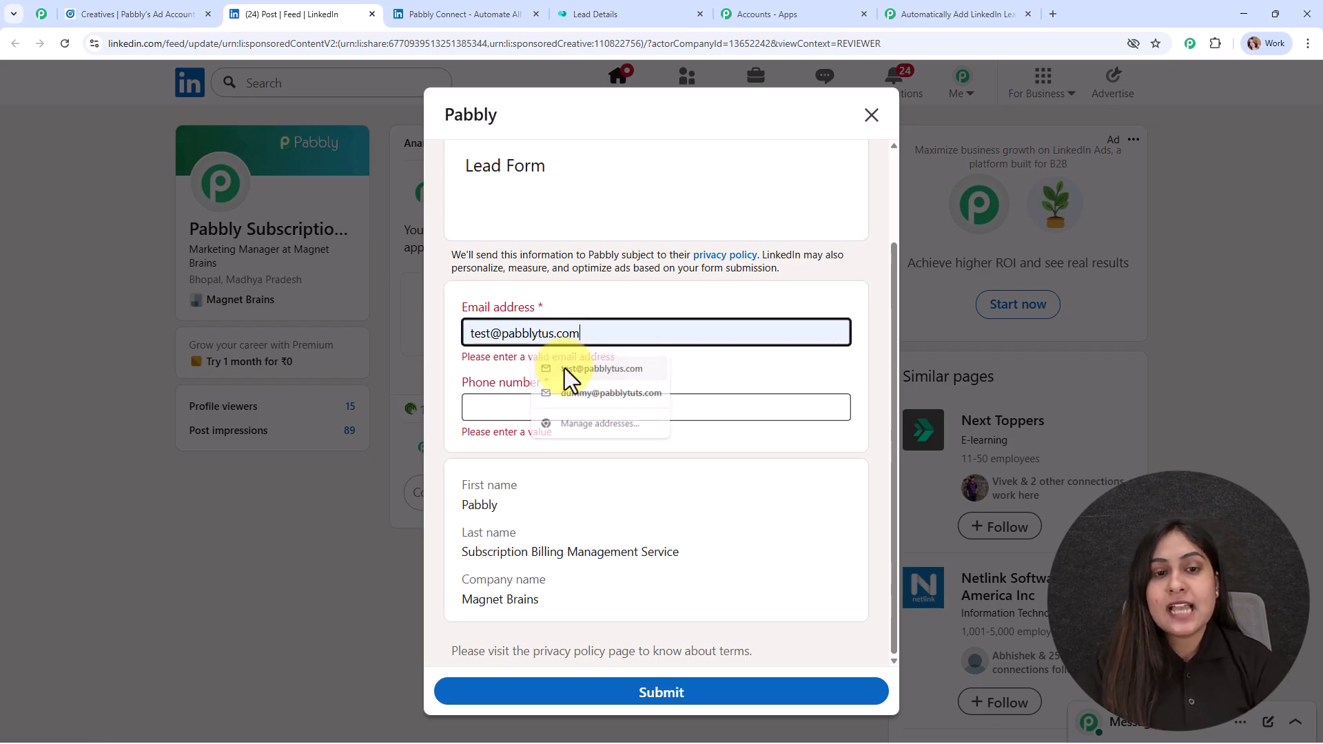
click(499, 408)
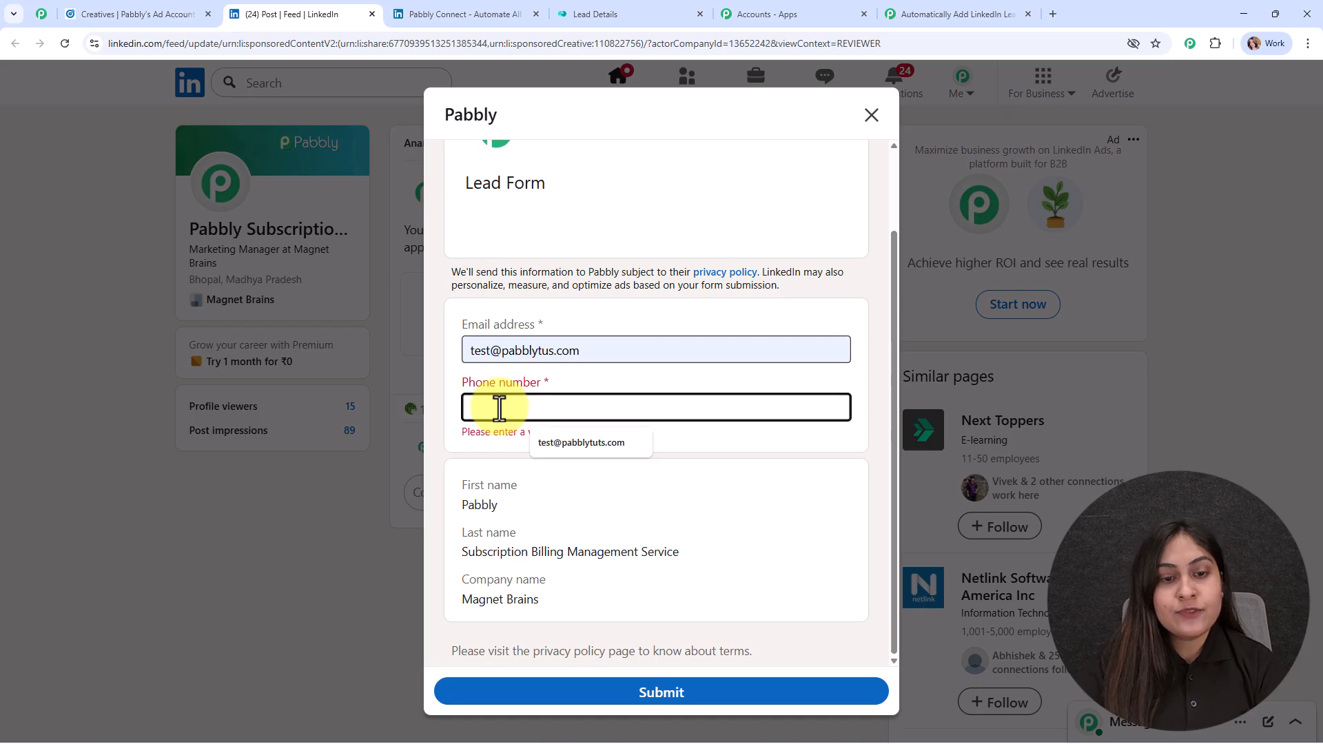
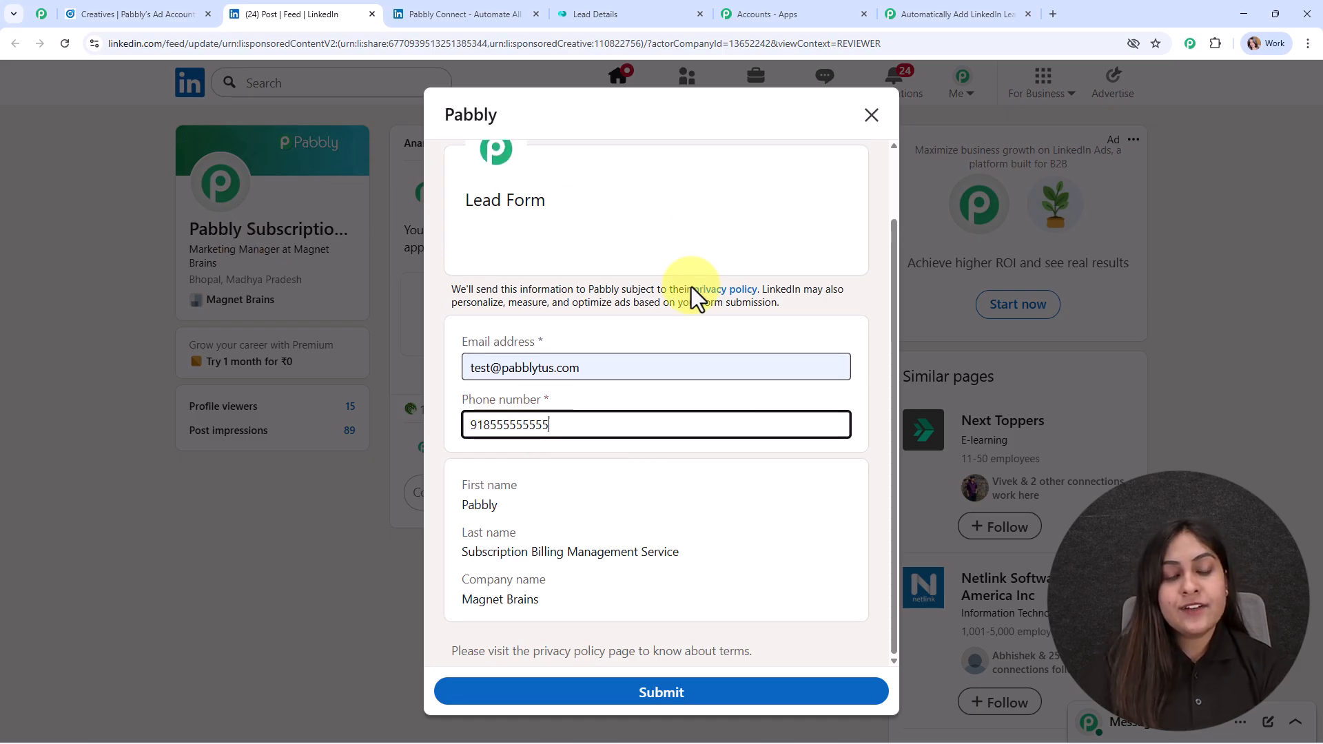
click(722, 695)
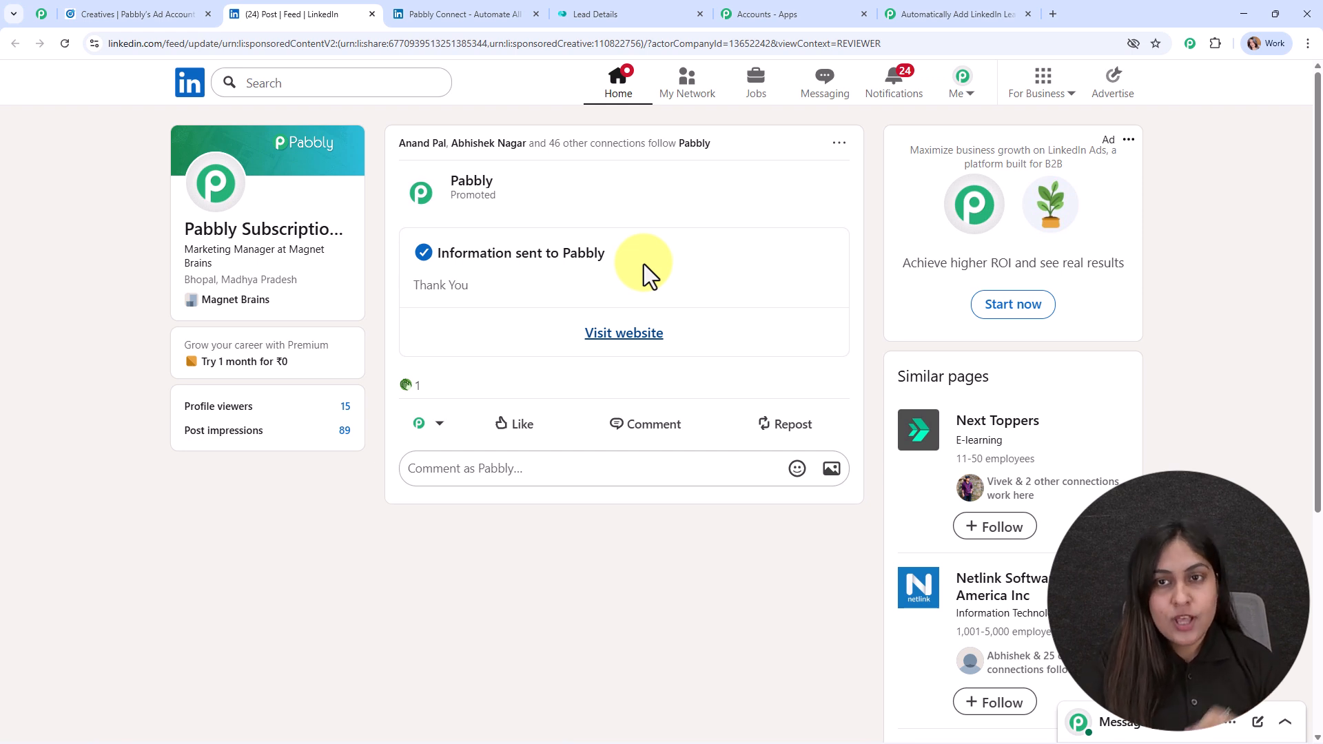
Step: Check the test lead captured in the LinkedIn trigger response, then close the trigger setup panel
click(995, 5)
scroll(1046, 441, down, 8)
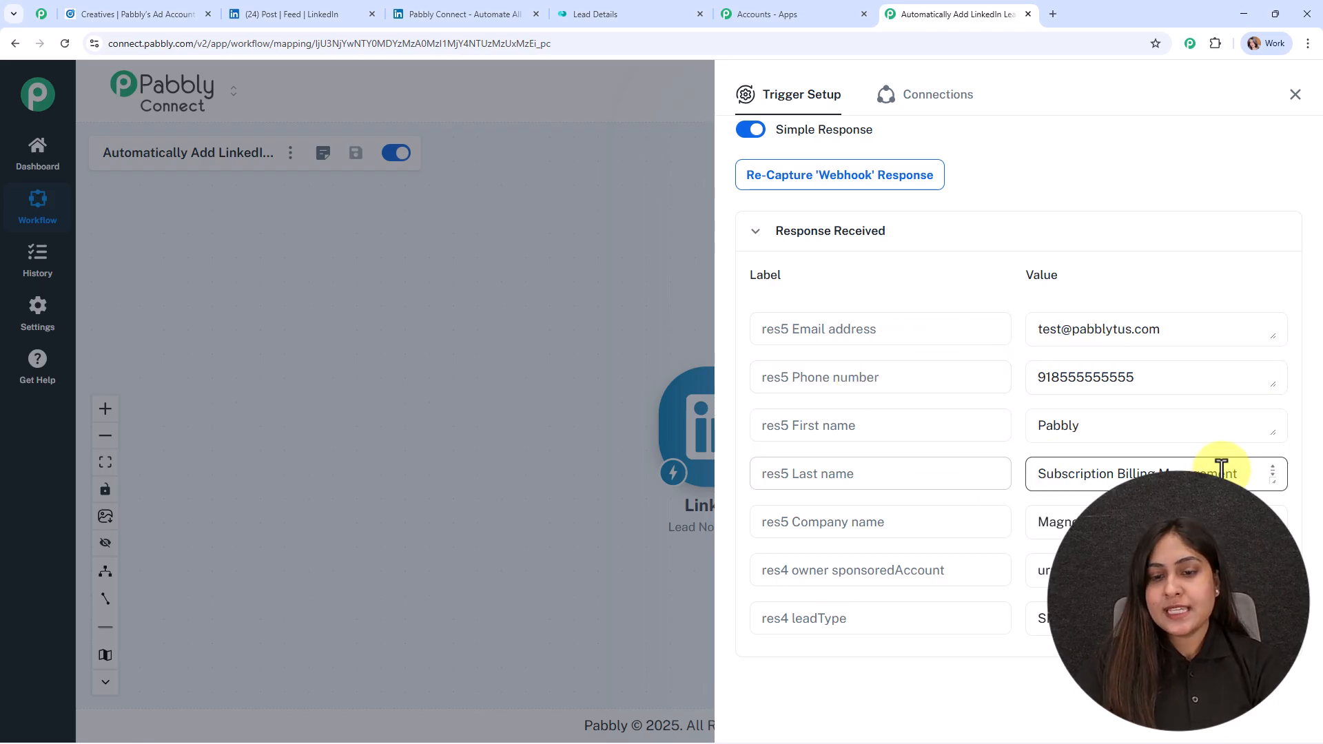
scroll(1041, 514, down, 4)
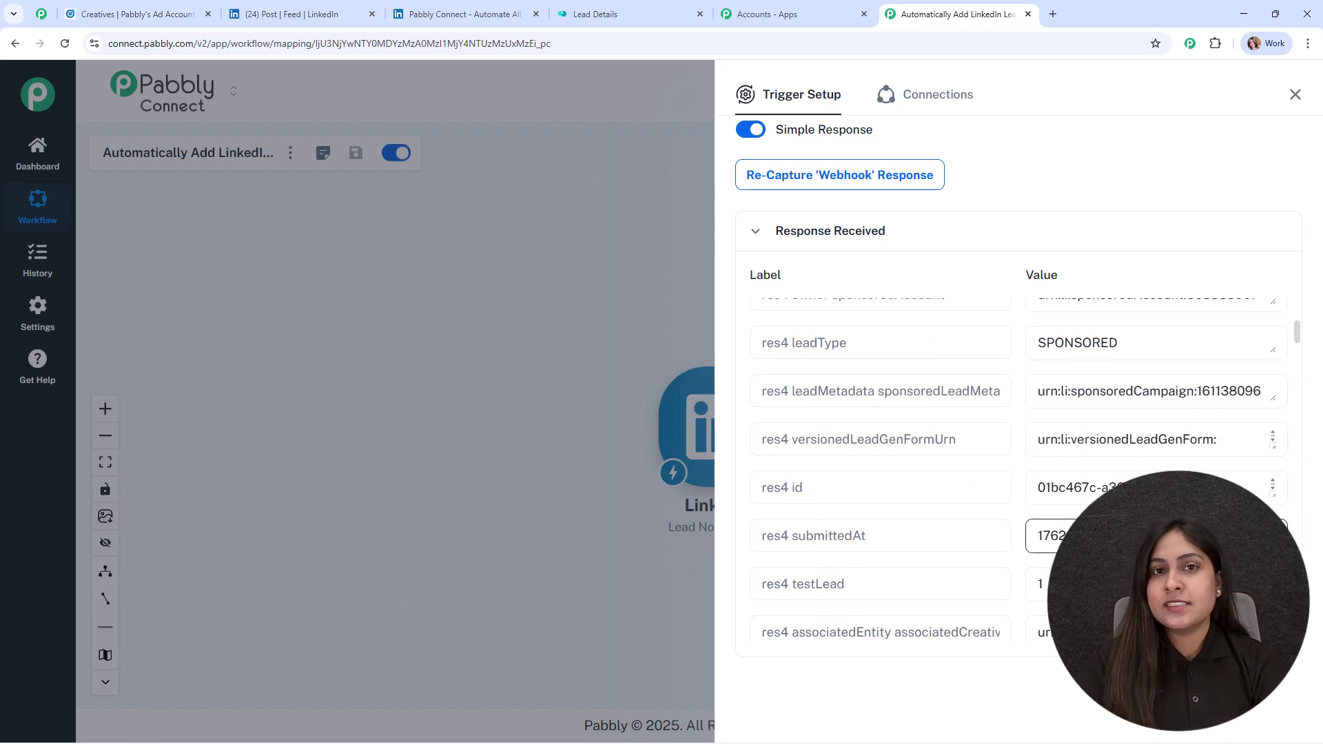
click(1293, 97)
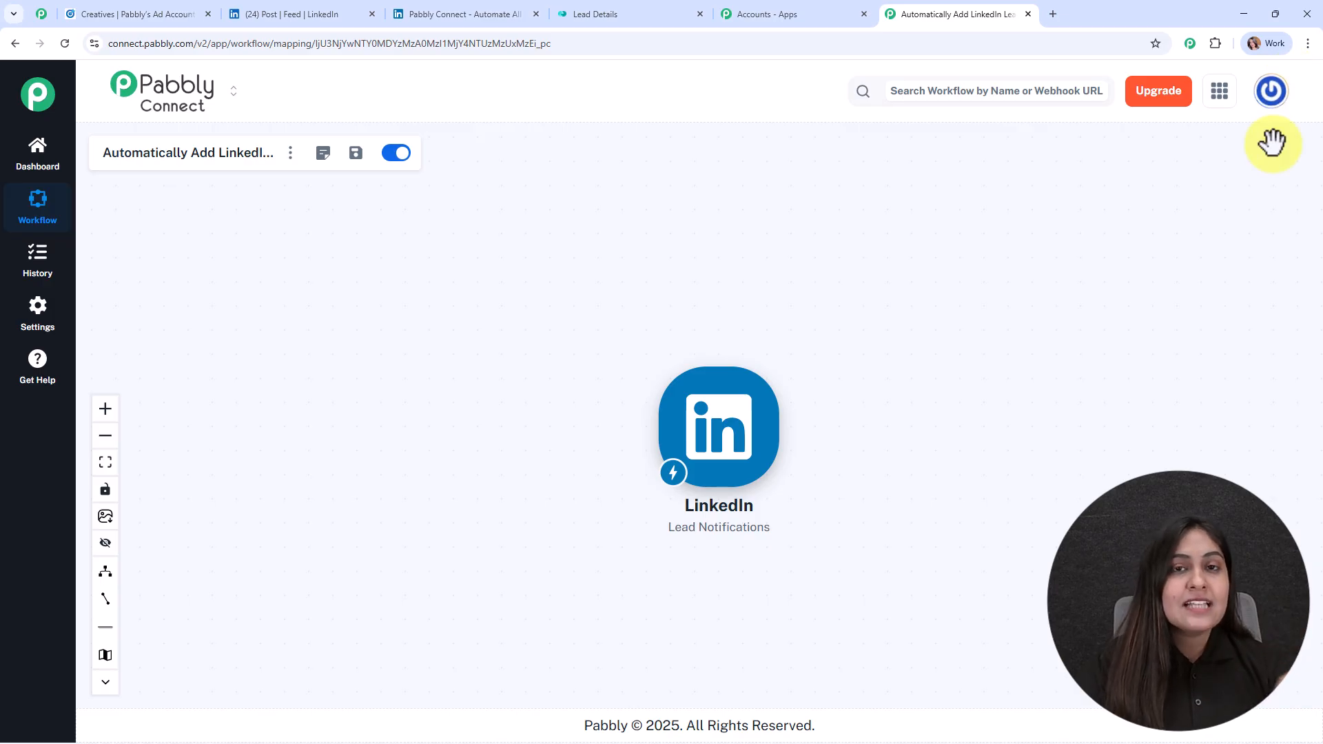
Step: Add a Monday.com action step after the LinkedIn trigger
click(606, 14)
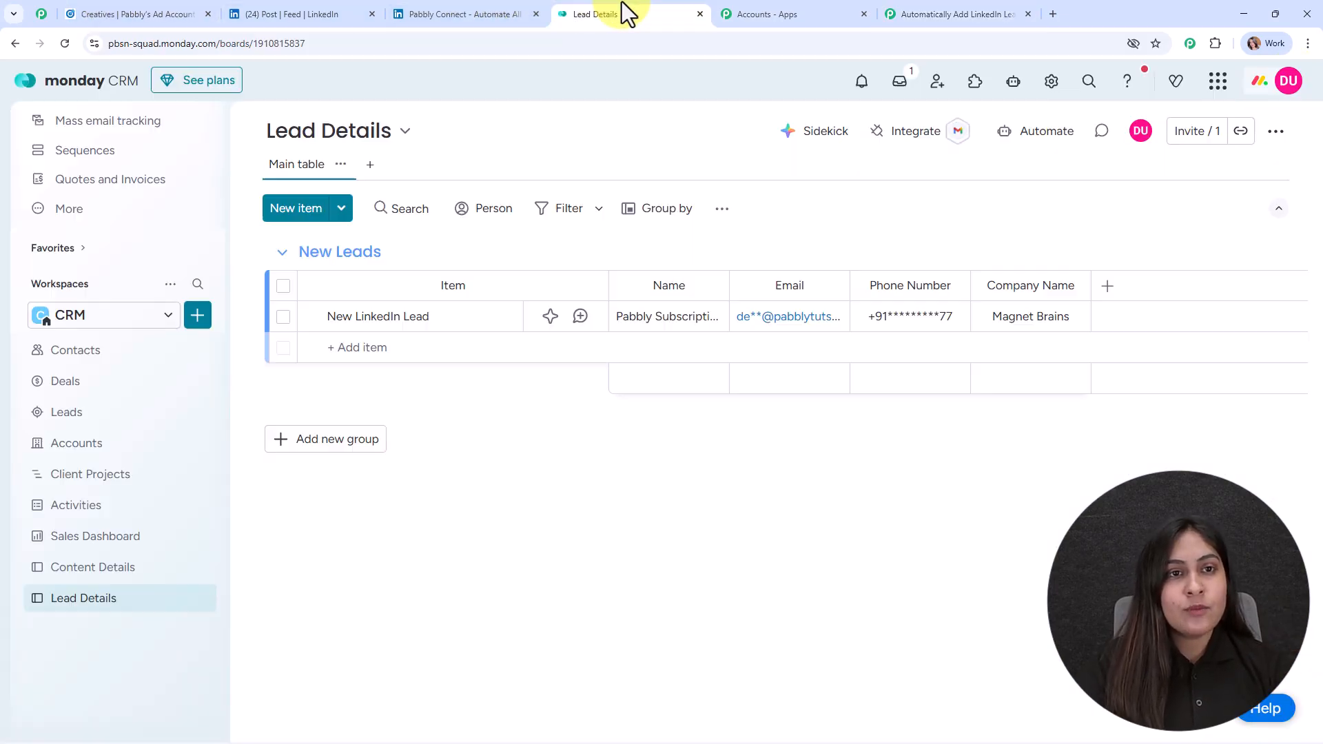
click(914, 13)
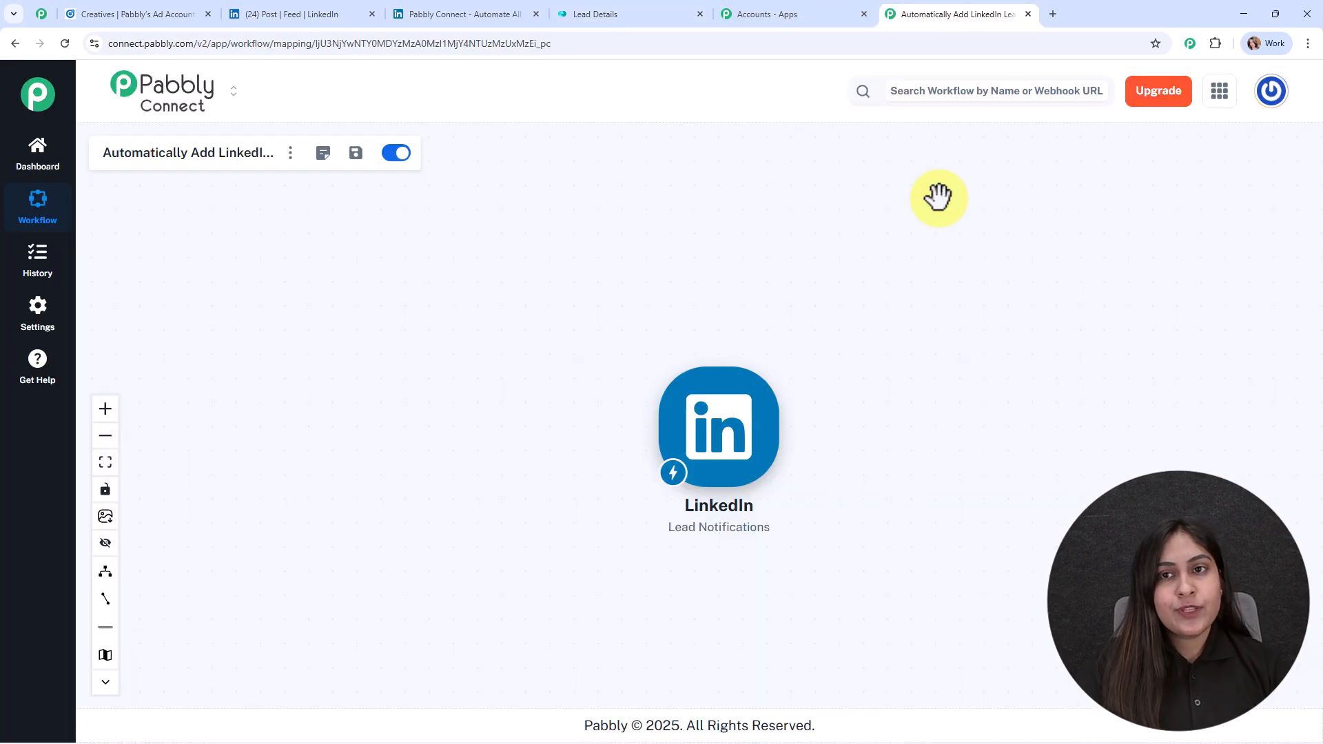
click(788, 431)
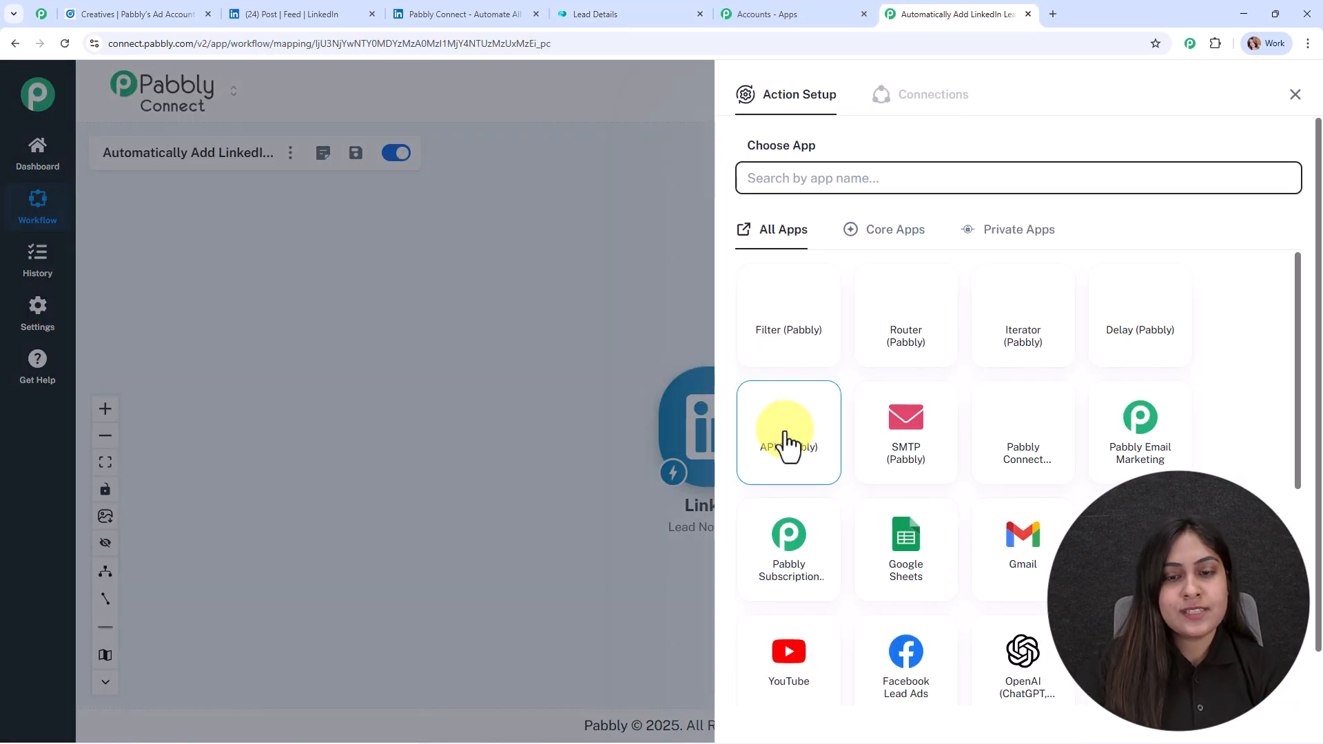
text(m)
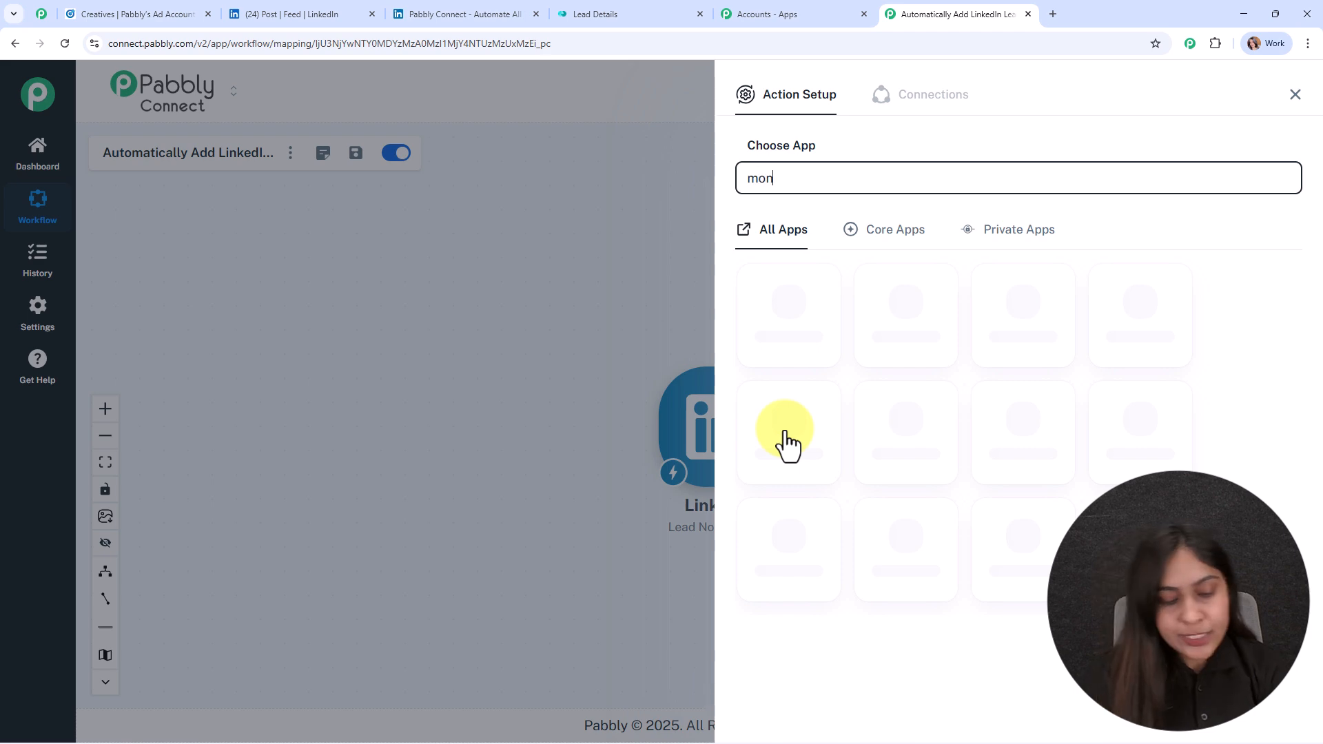
text(onda)
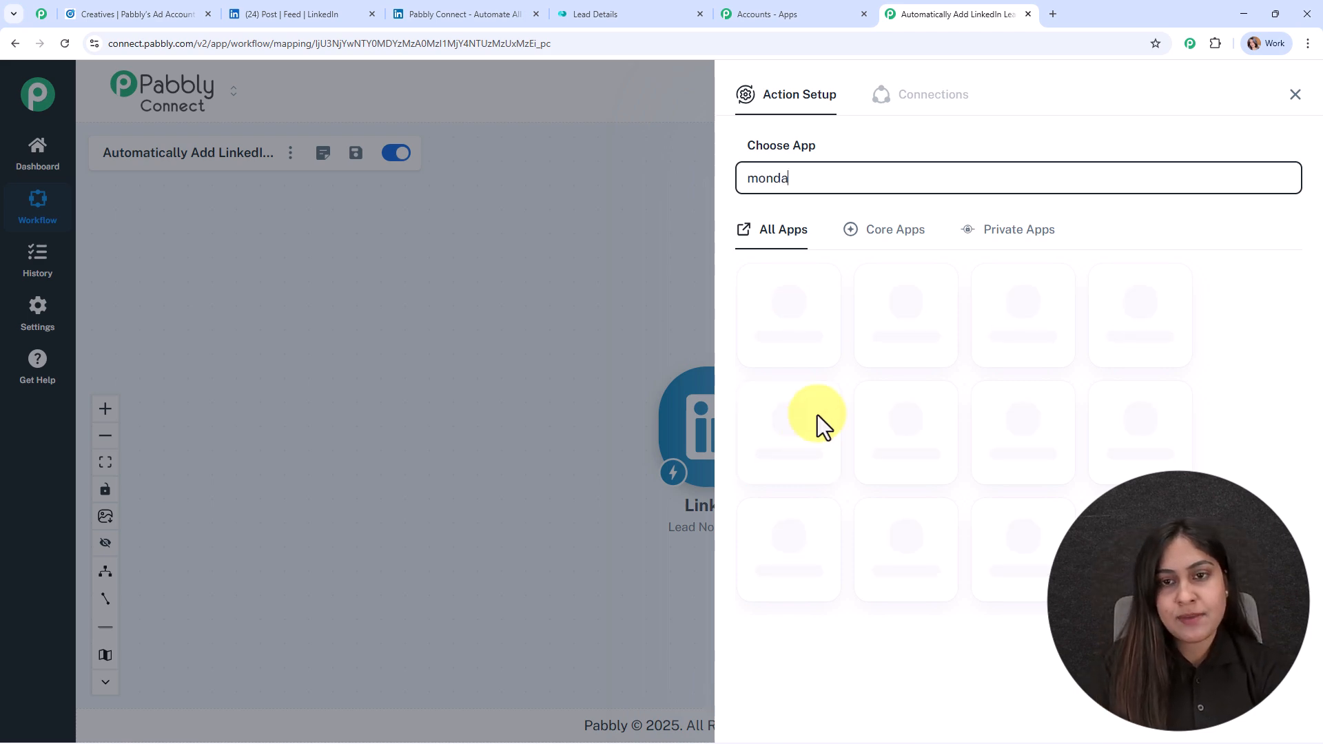
click(820, 338)
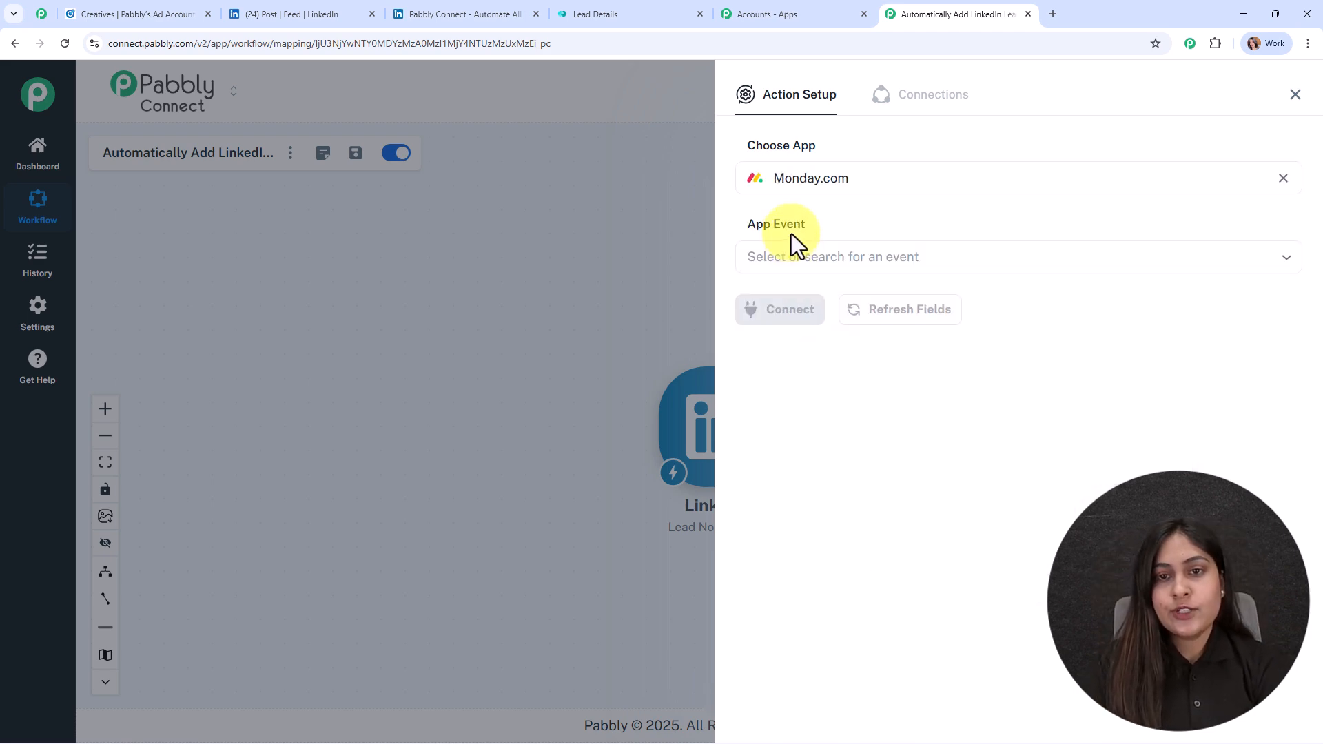
Step: Choose the Create Item event and proceed to the Monday.com connection
click(798, 256)
click(801, 318)
click(789, 323)
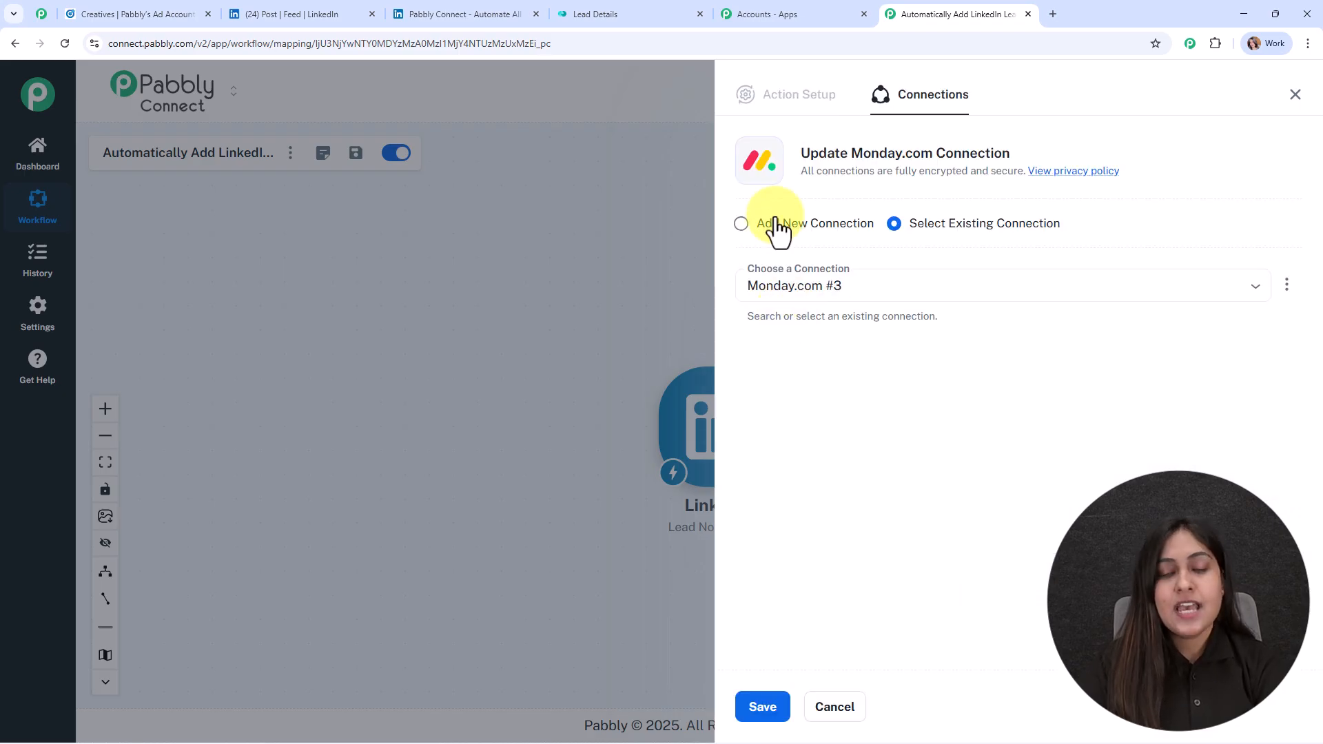
Step: Add a new Monday.com connection named 'Monday.com #8', then go to the Lead Details board
click(777, 225)
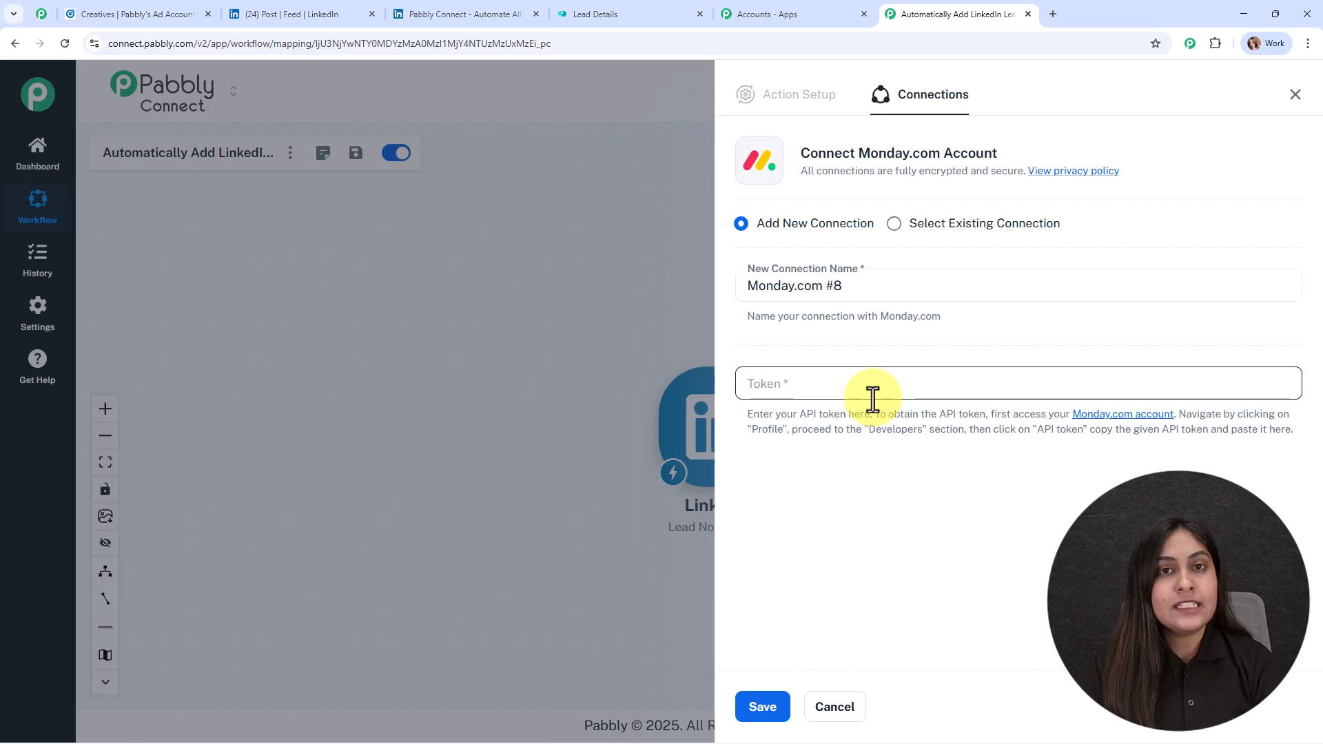
drag(740, 413, 1322, 473)
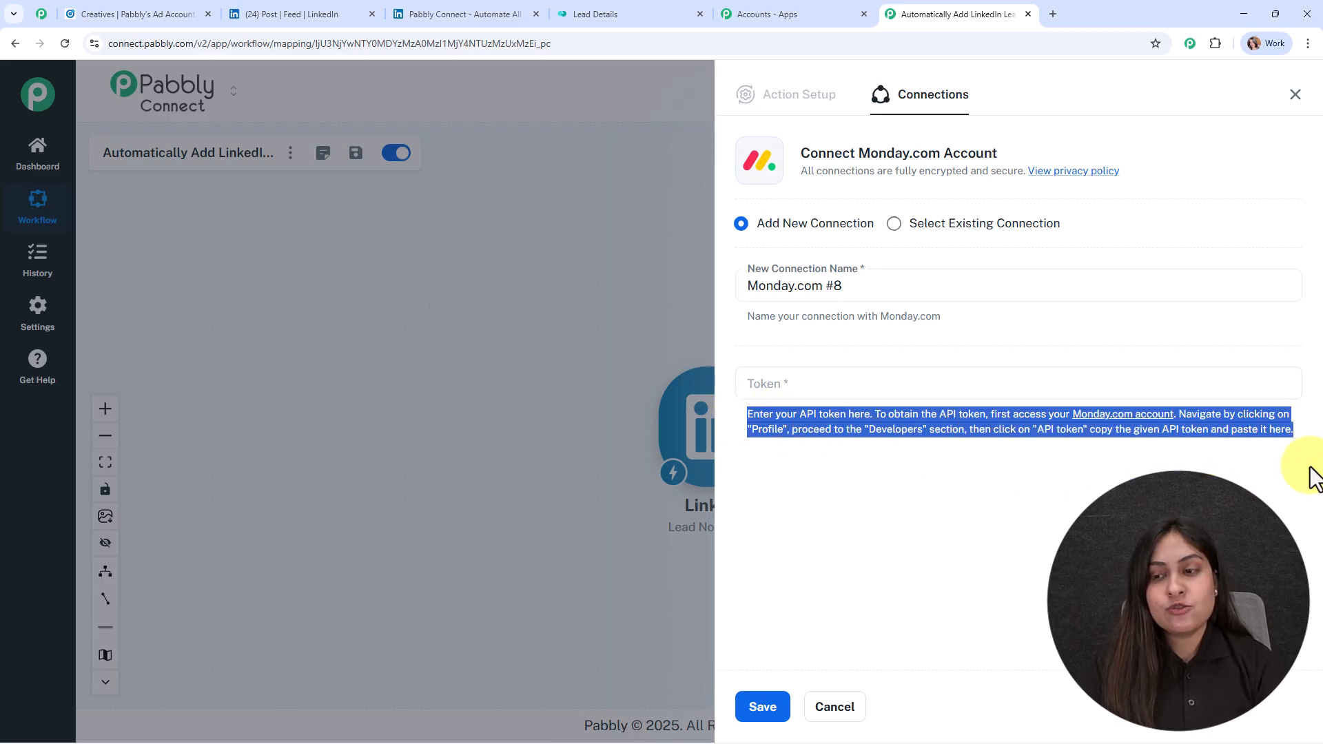
click(845, 484)
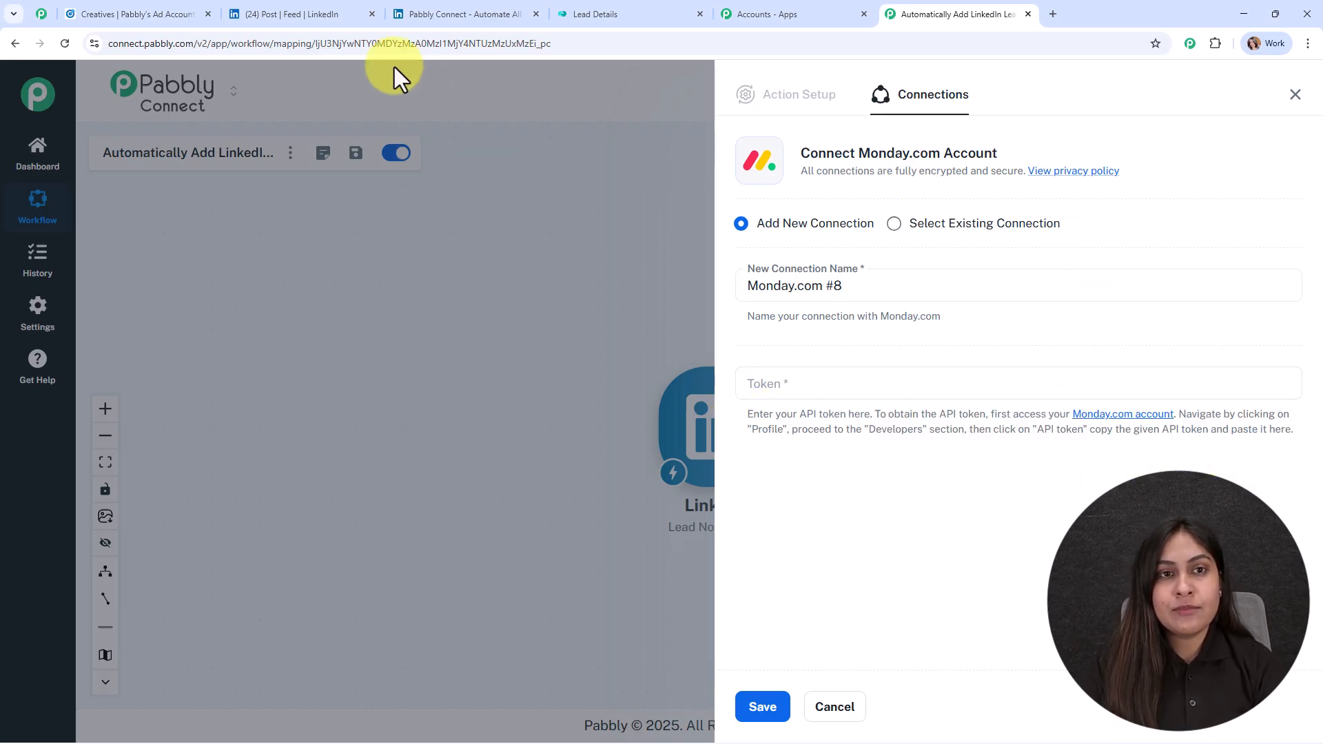
click(581, 12)
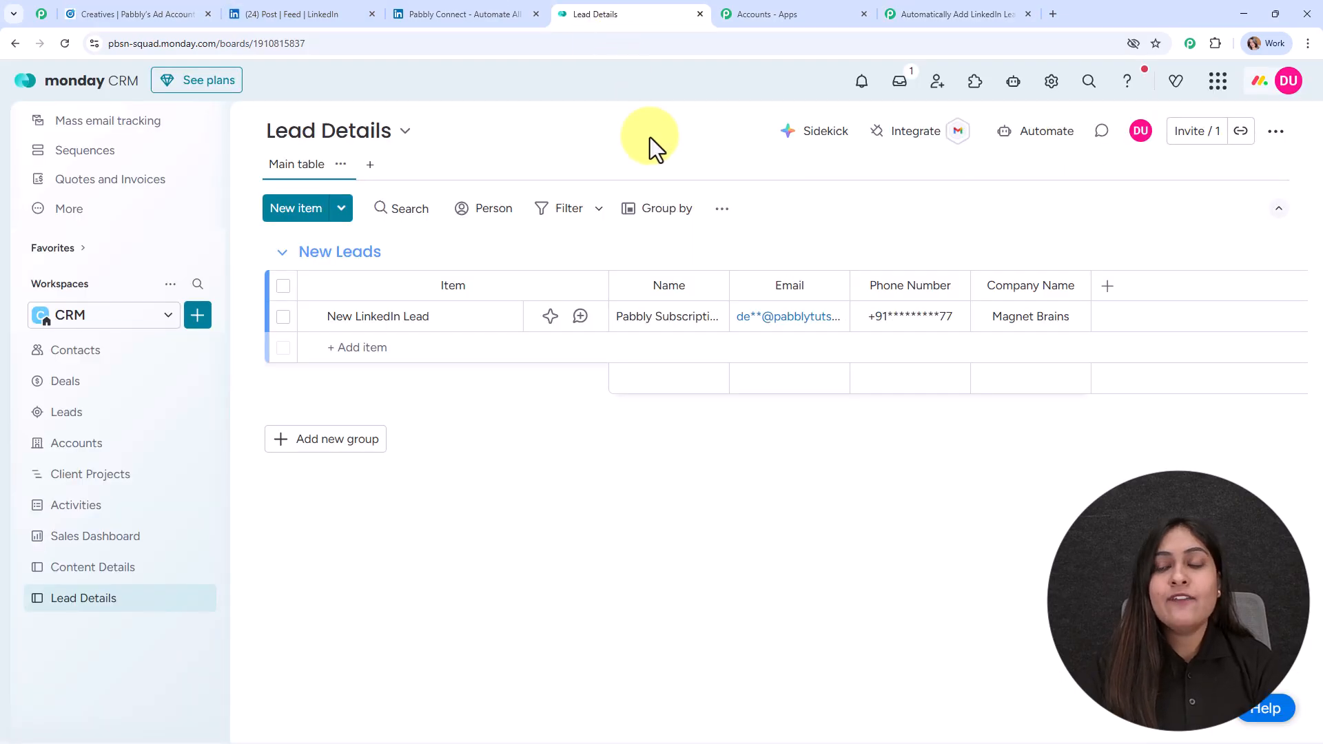
Step: Copy the API token from monday.com's Developer Center into the connection's Token field
click(1288, 83)
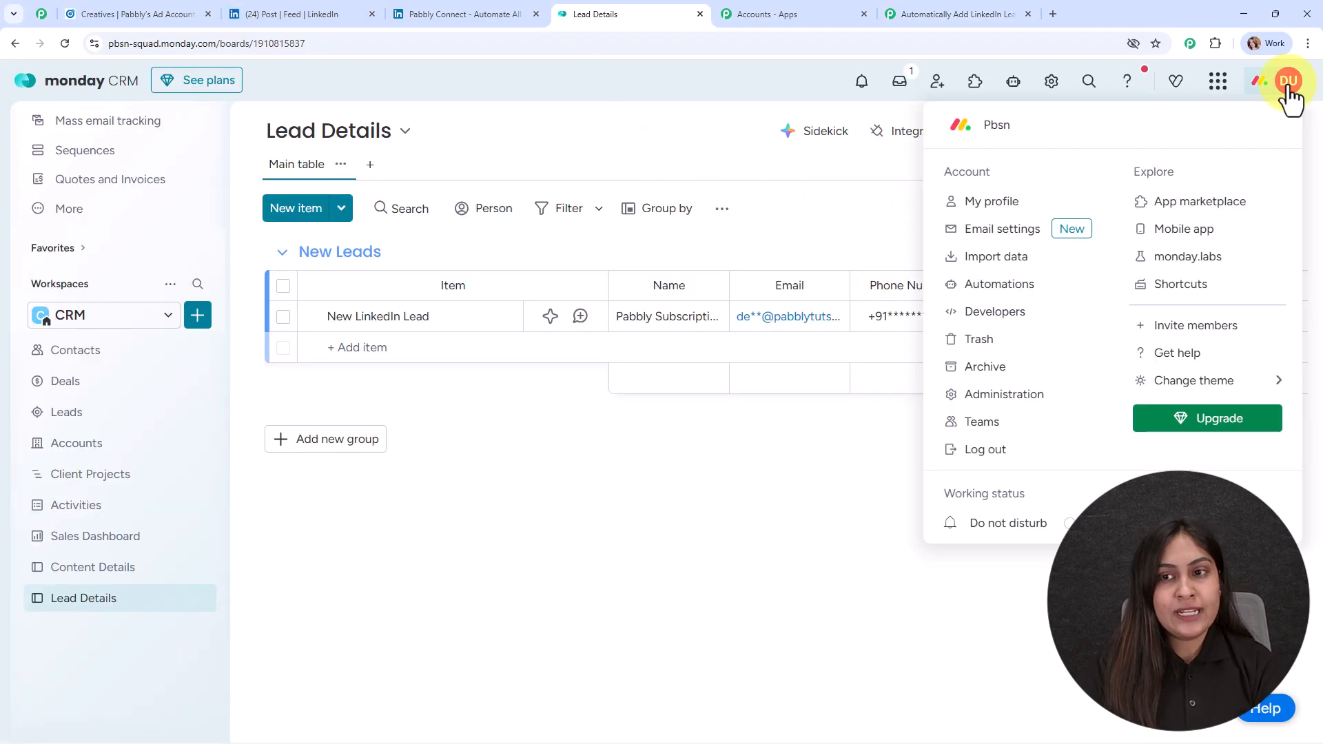
click(1001, 314)
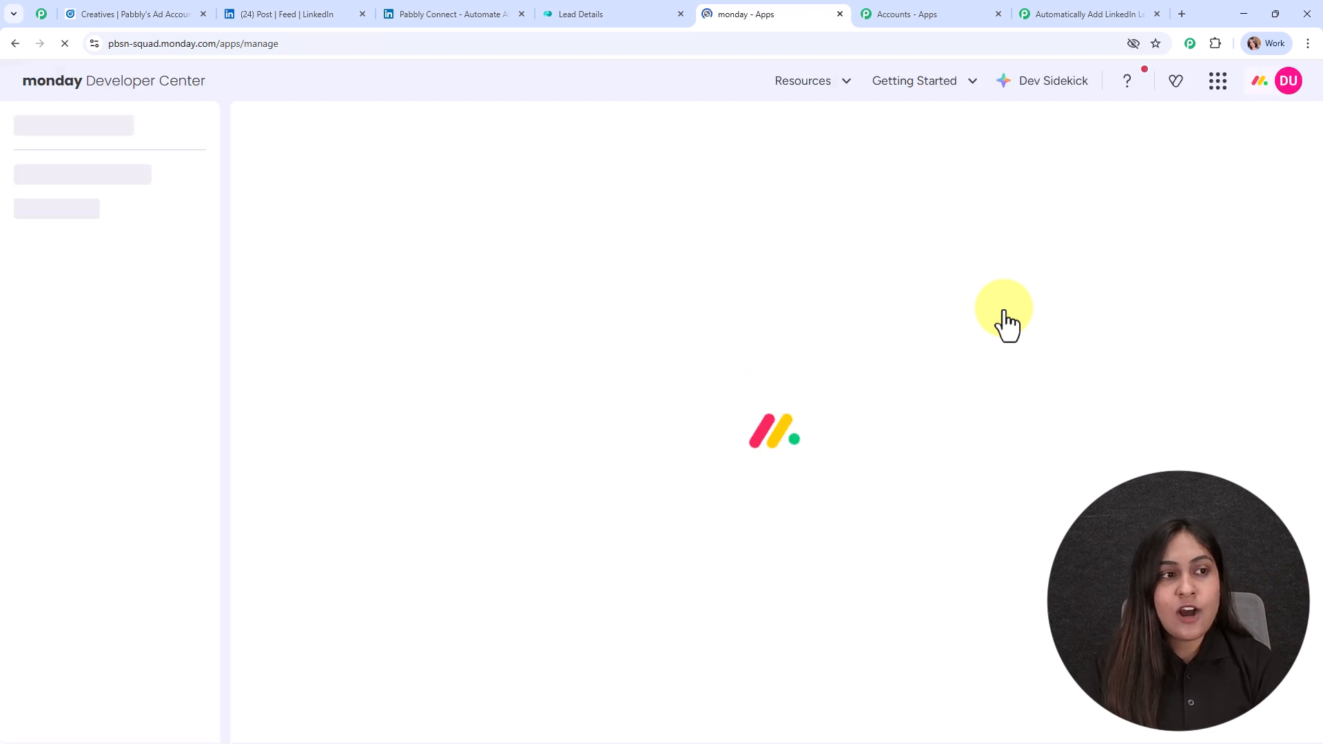
click(90, 210)
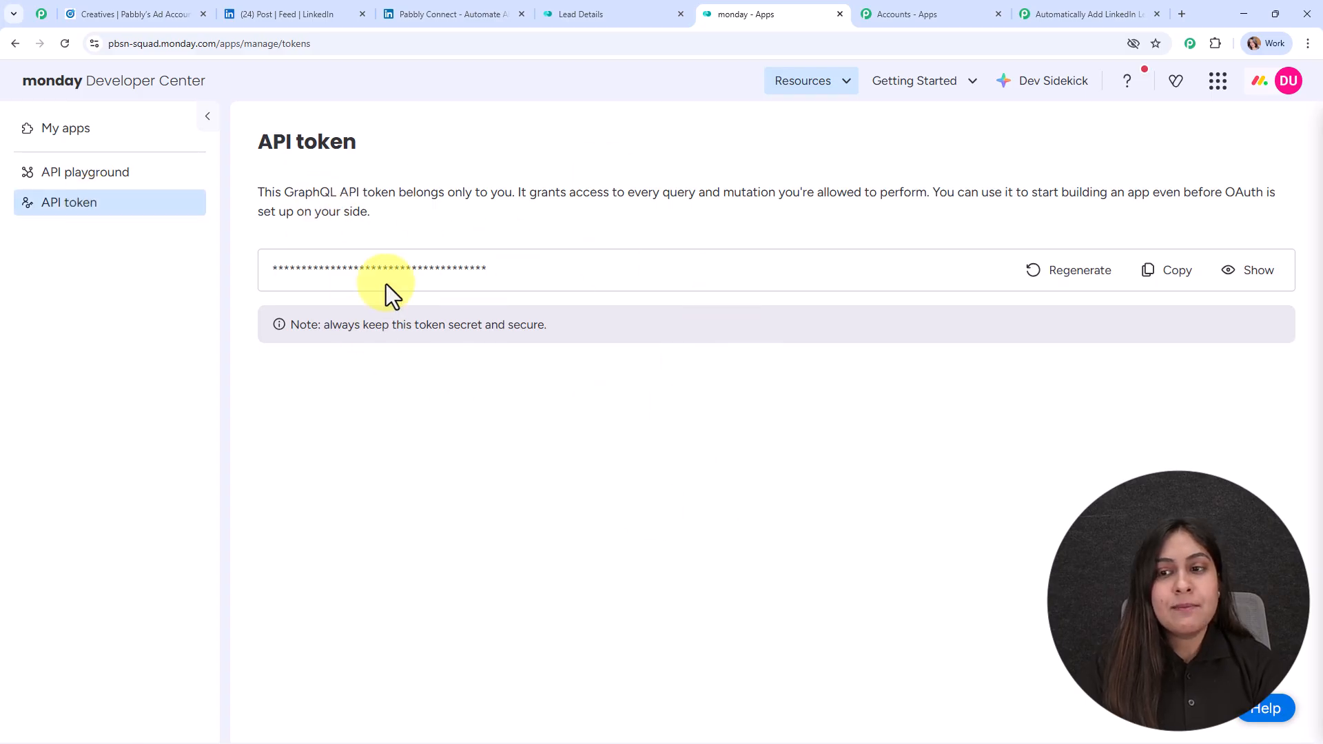
click(1174, 279)
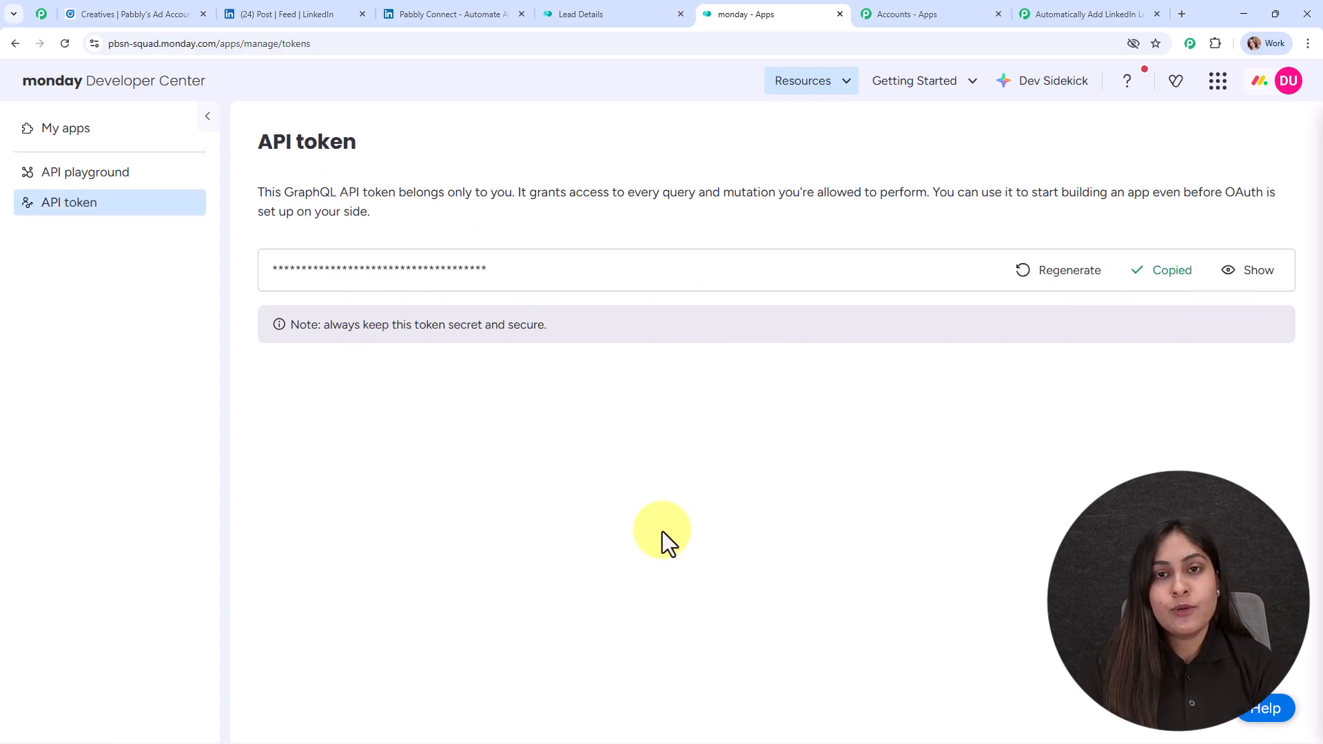
click(1122, 10)
click(855, 376)
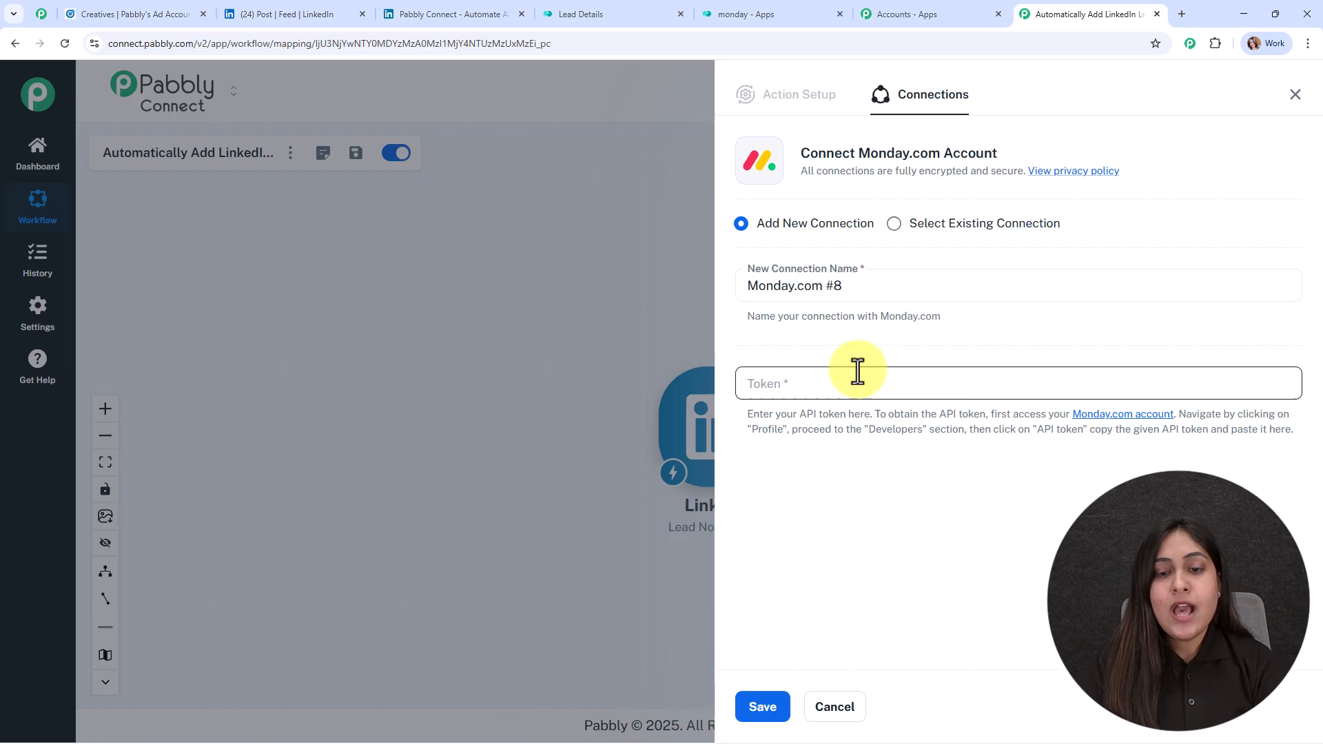
key(ctrl+v)
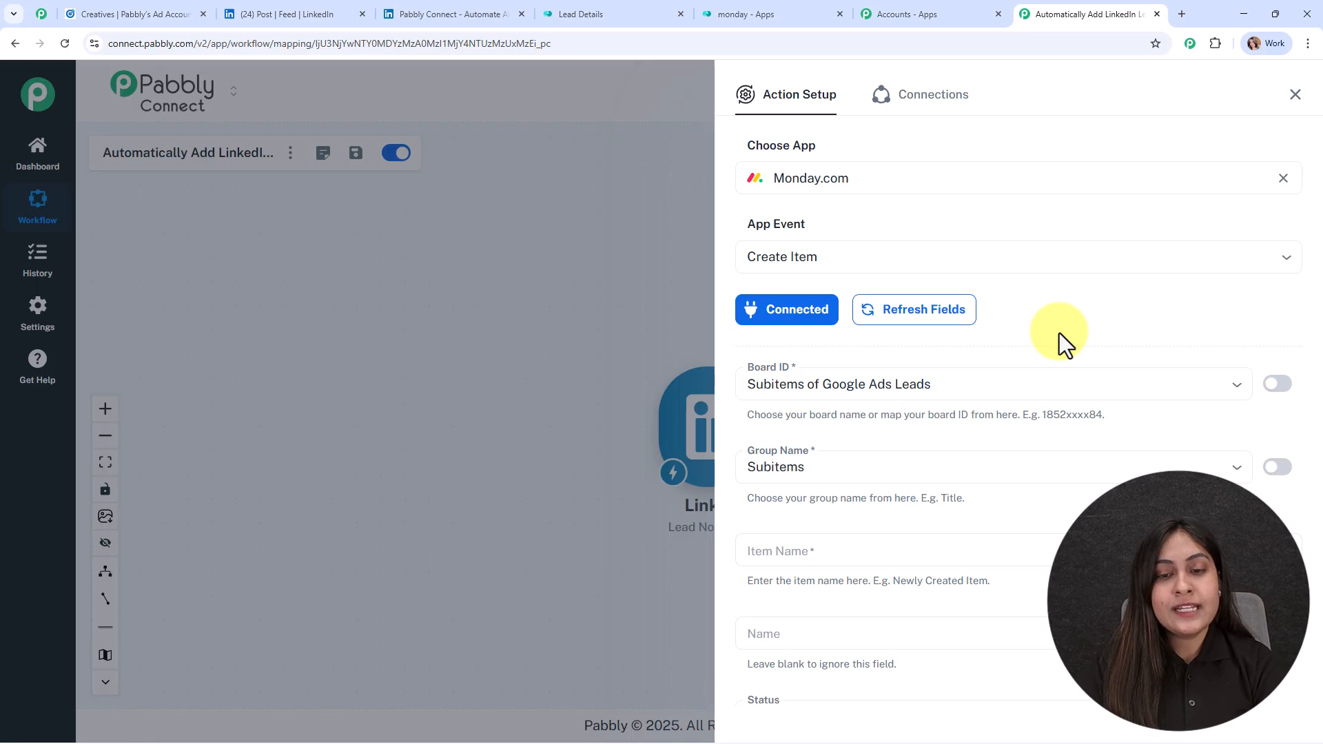
Step: Review the Create Item fields and check the Lead Details board in monday.com
scroll(1060, 333, down, 2)
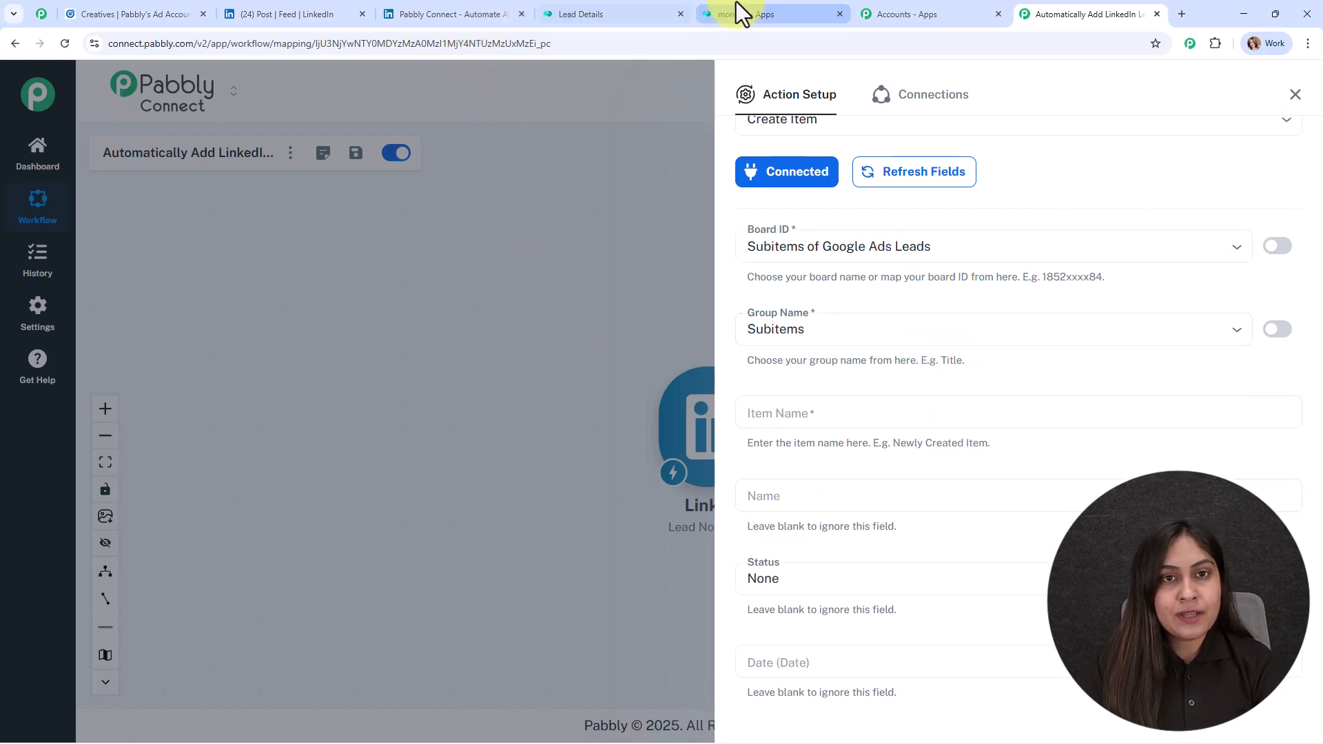
click(652, 7)
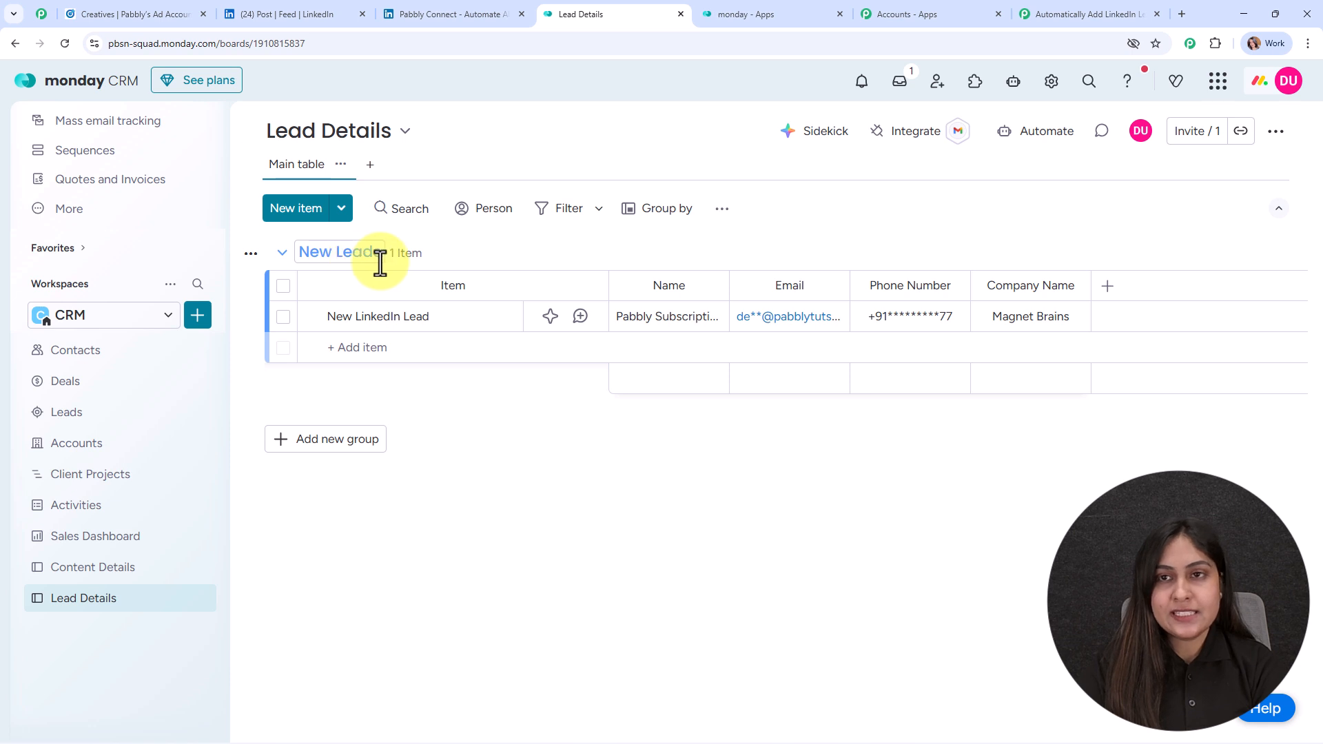
click(1047, 12)
Step: Set the Create Item board to Lead Details and the group to New Leads
click(821, 242)
scroll(866, 419, down, 3)
scroll(865, 482, up, 3)
scroll(869, 469, down, 3)
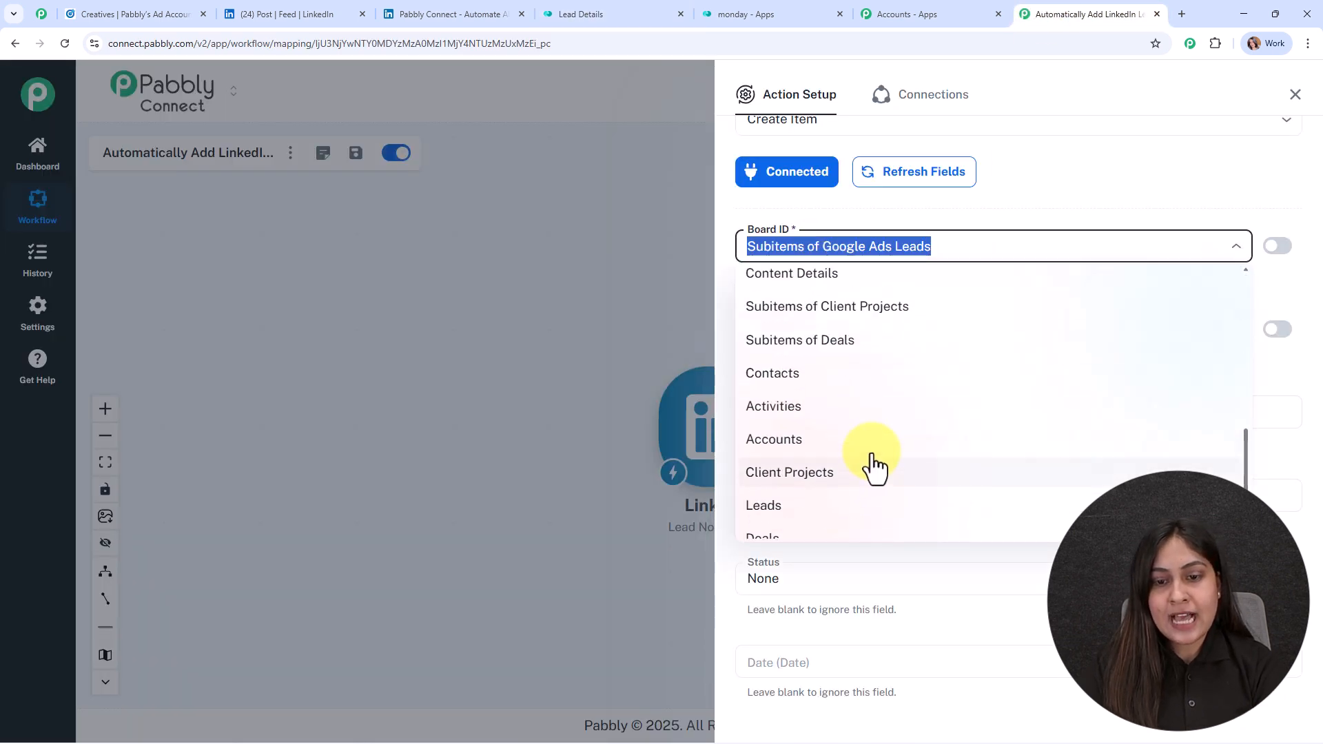
click(824, 441)
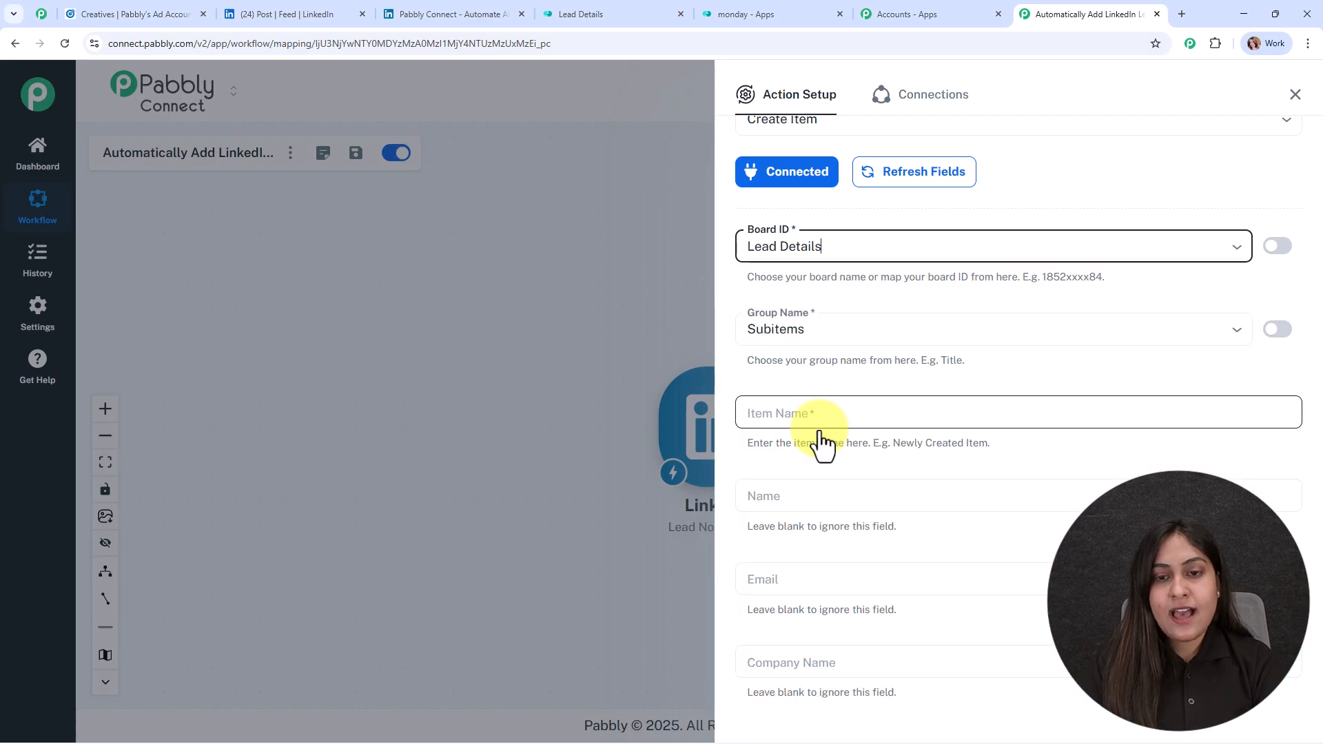
click(1199, 342)
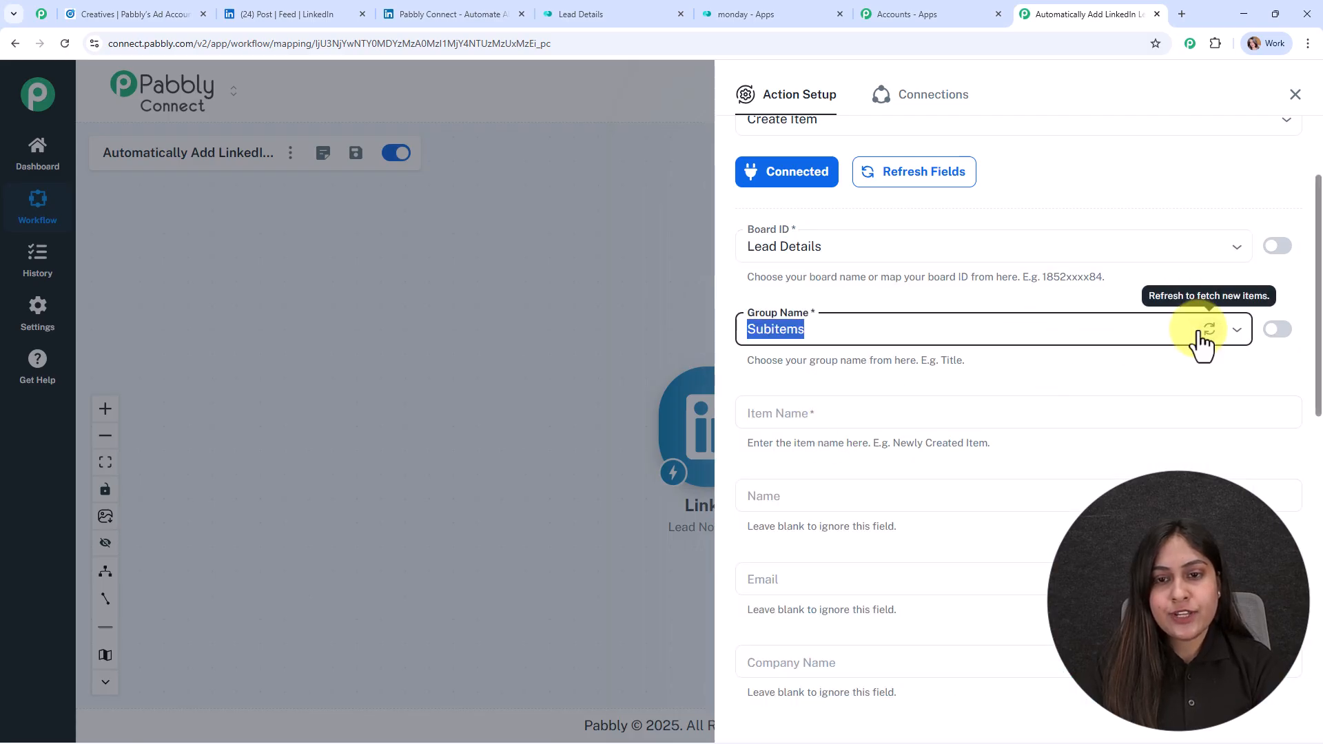
click(851, 328)
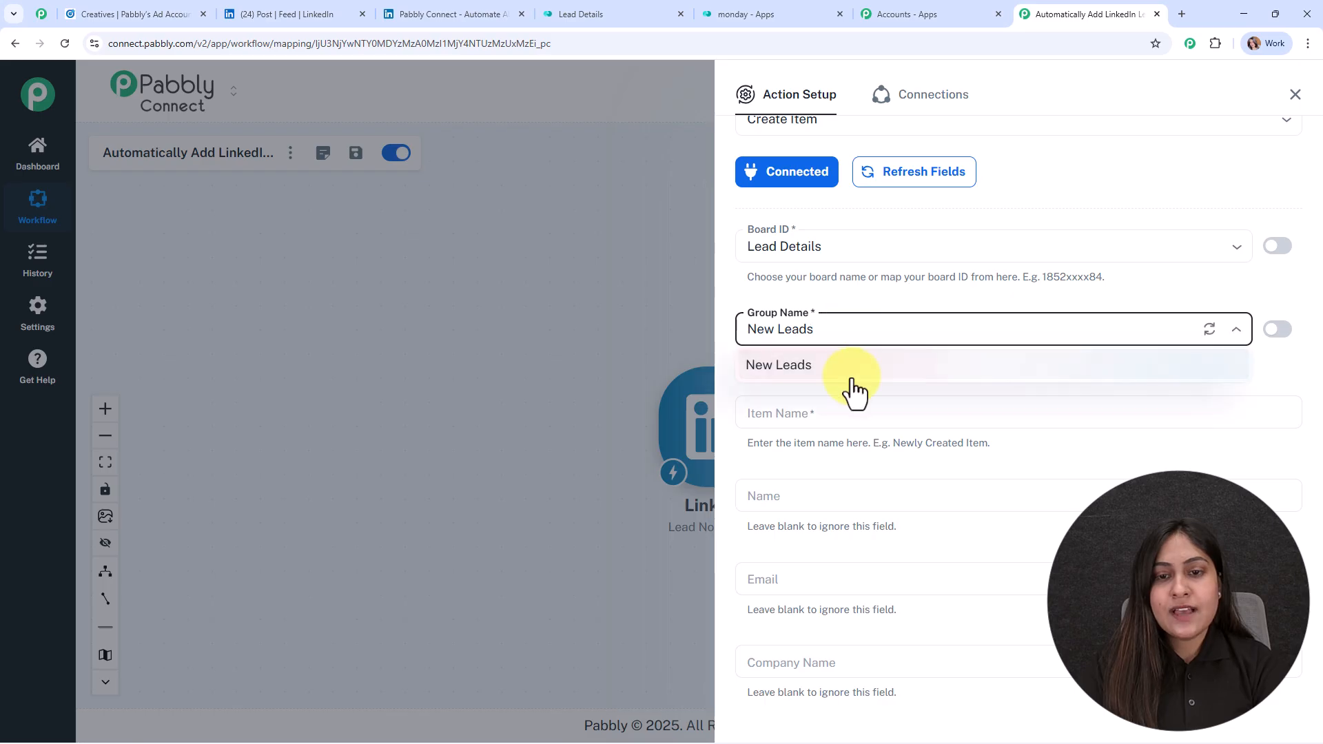
click(847, 370)
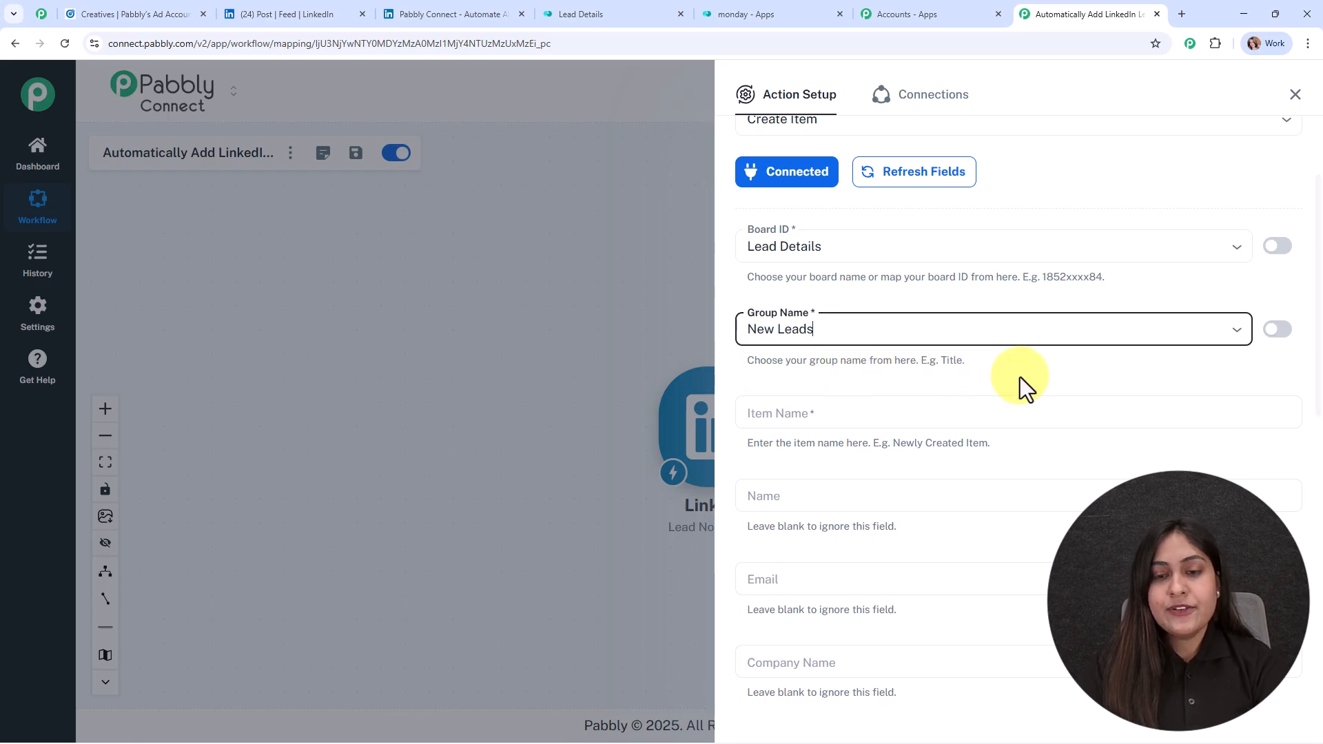
scroll(1025, 378, down, 3)
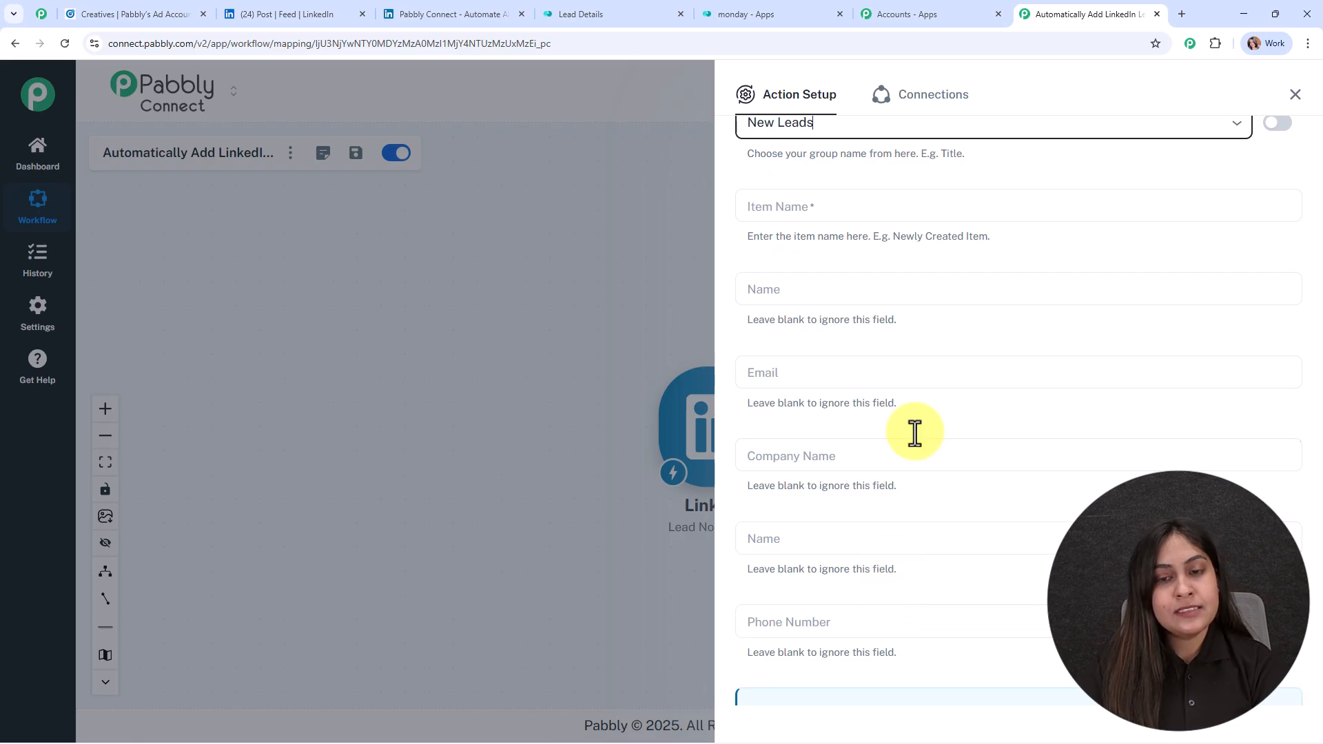
Step: Enter 'New LinkedIn Lead' as the Item Name
click(782, 199)
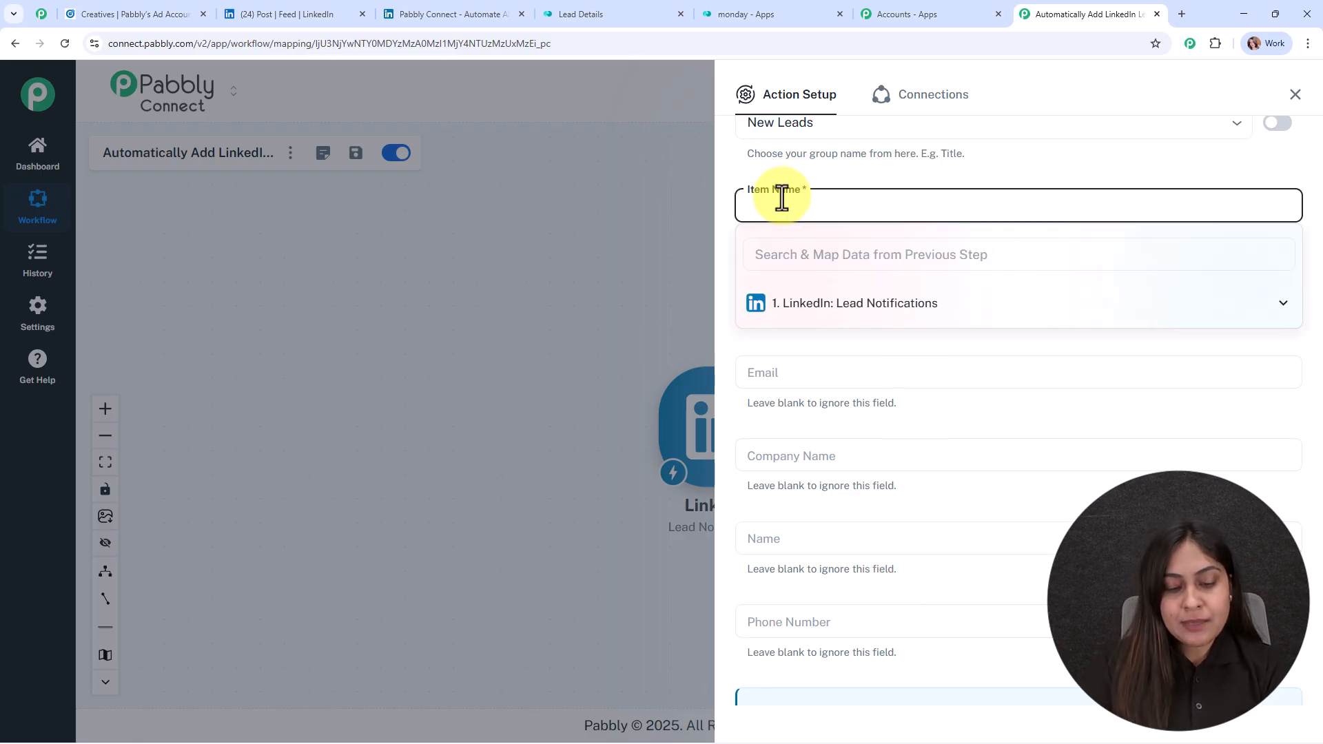
text(ew)
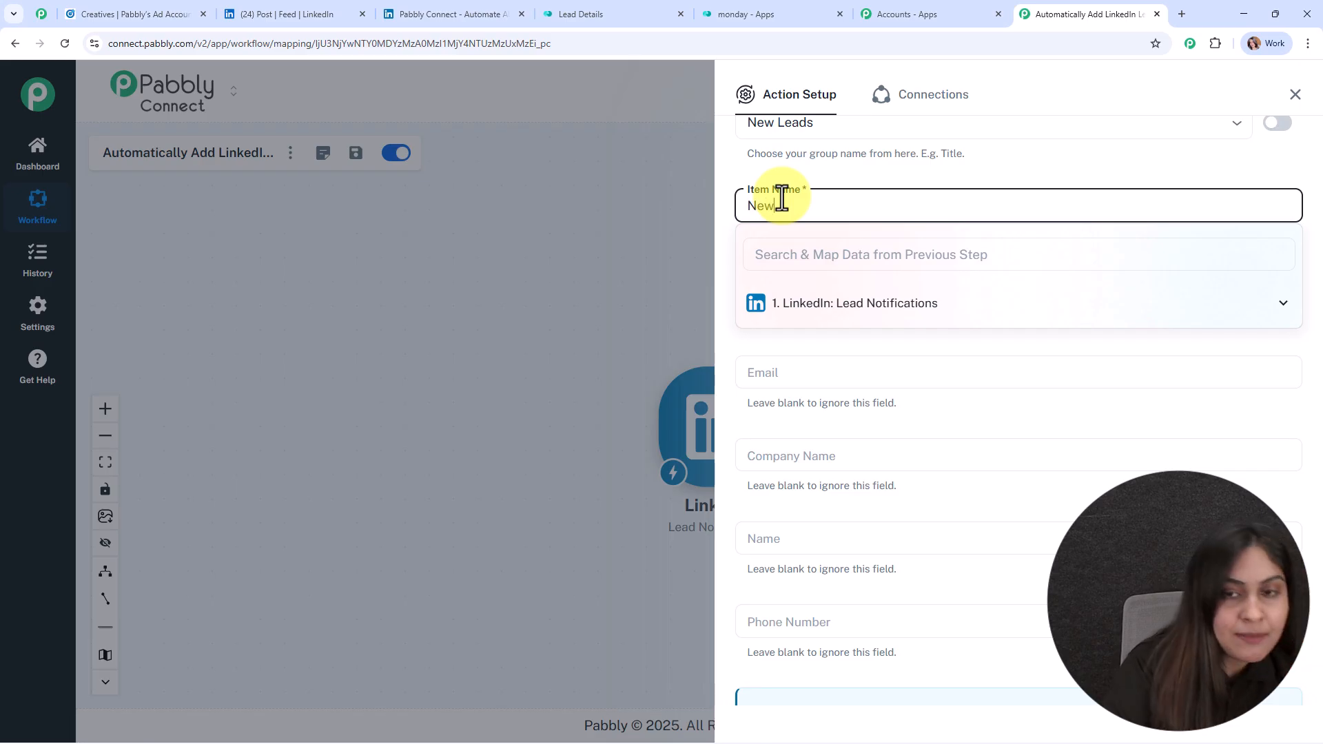
text( Lin)
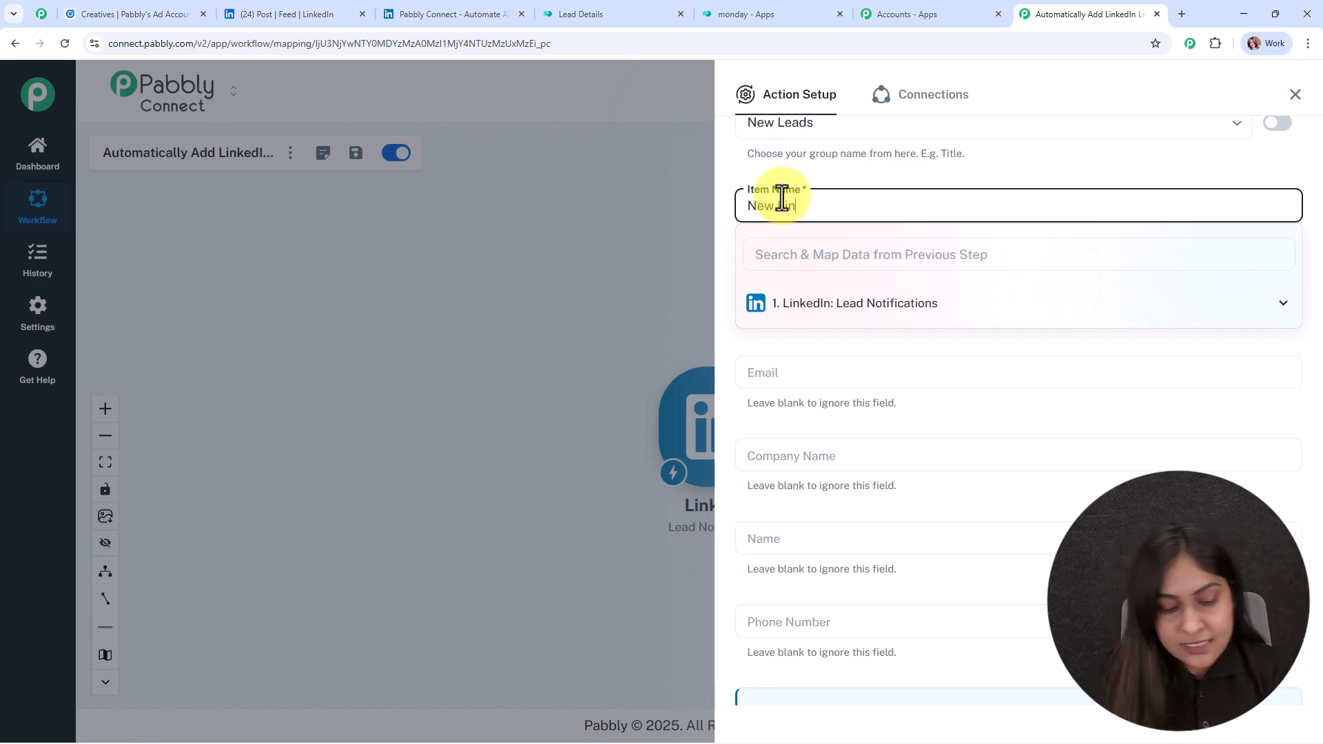
text(ked)
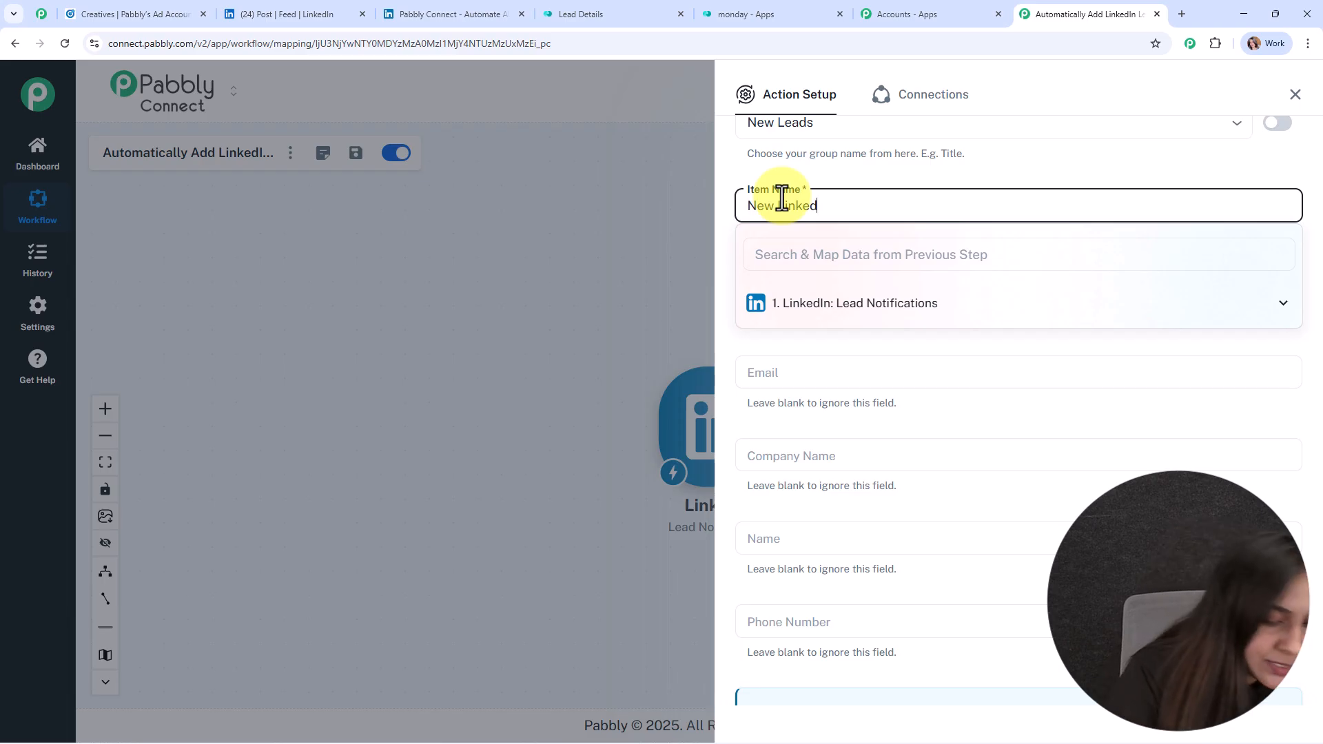
text(In Lead)
key(Escape)
click(915, 289)
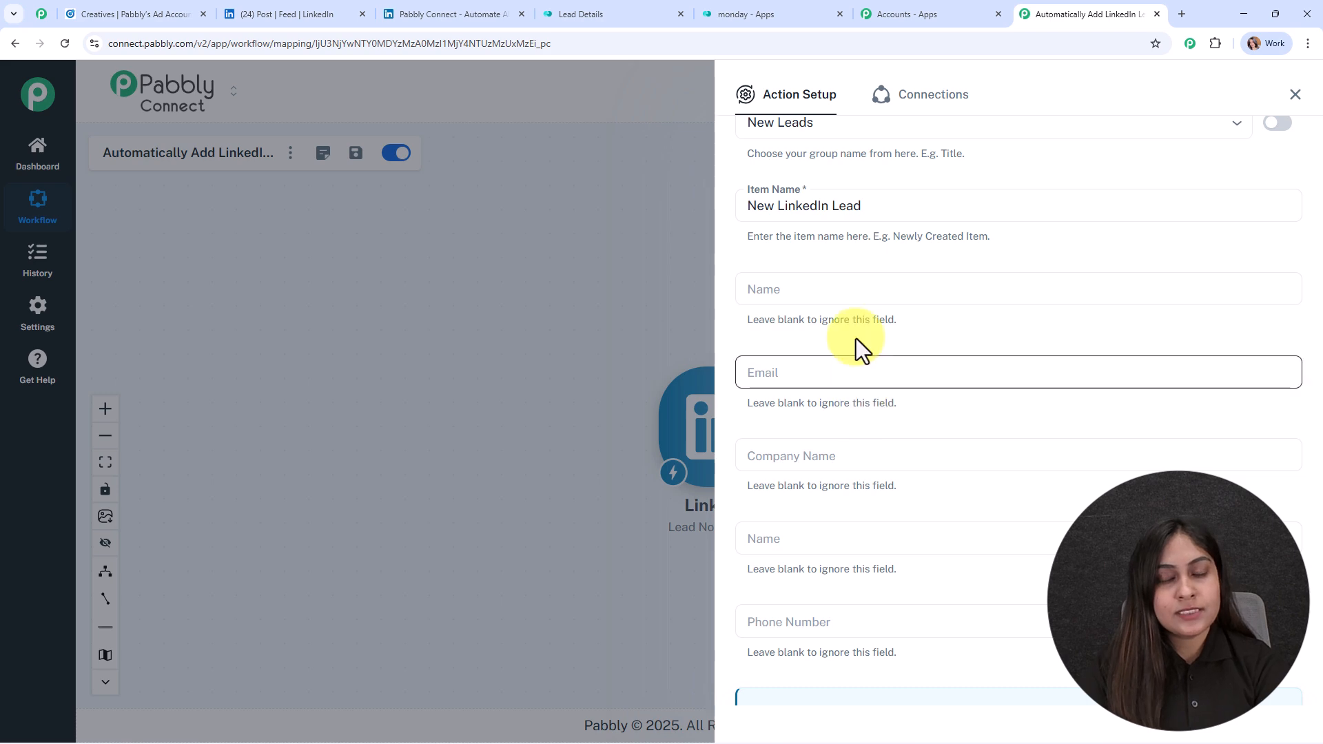
Step: Map the lead's first and last name into Name and email address into Email
click(842, 293)
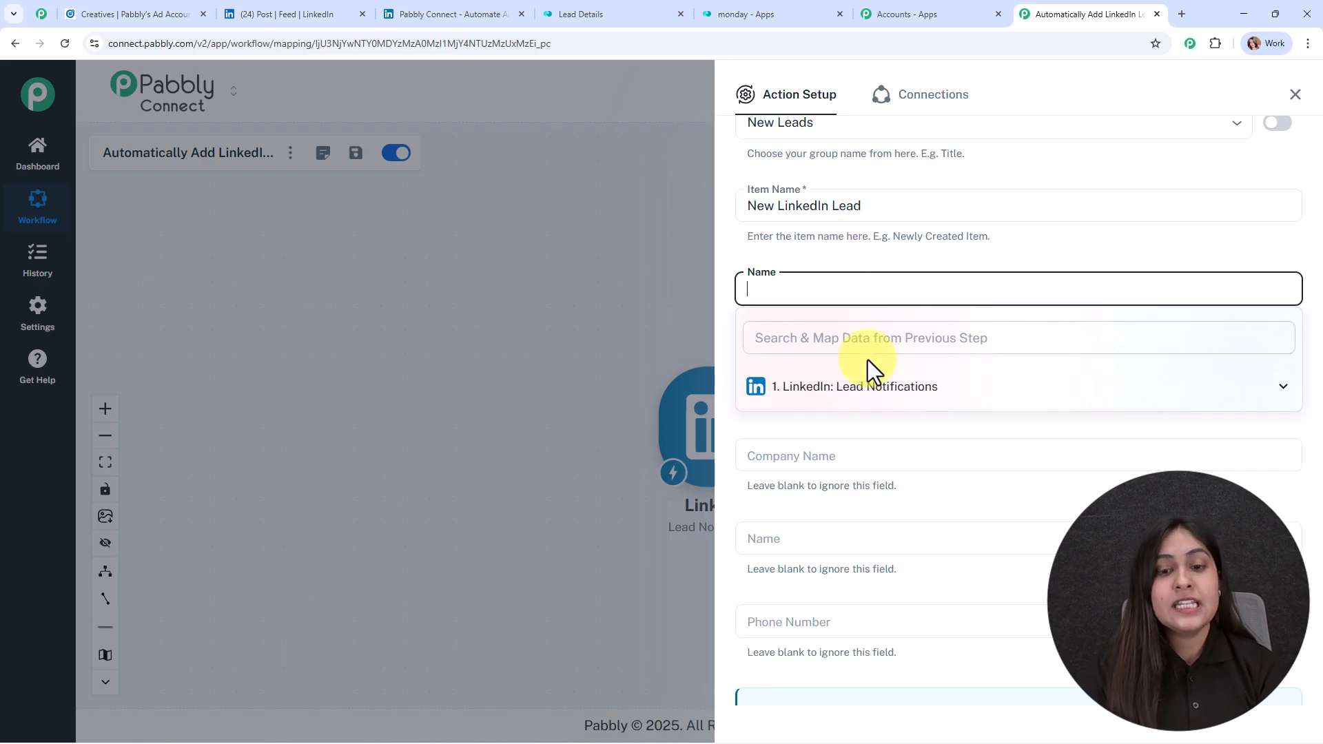
click(874, 393)
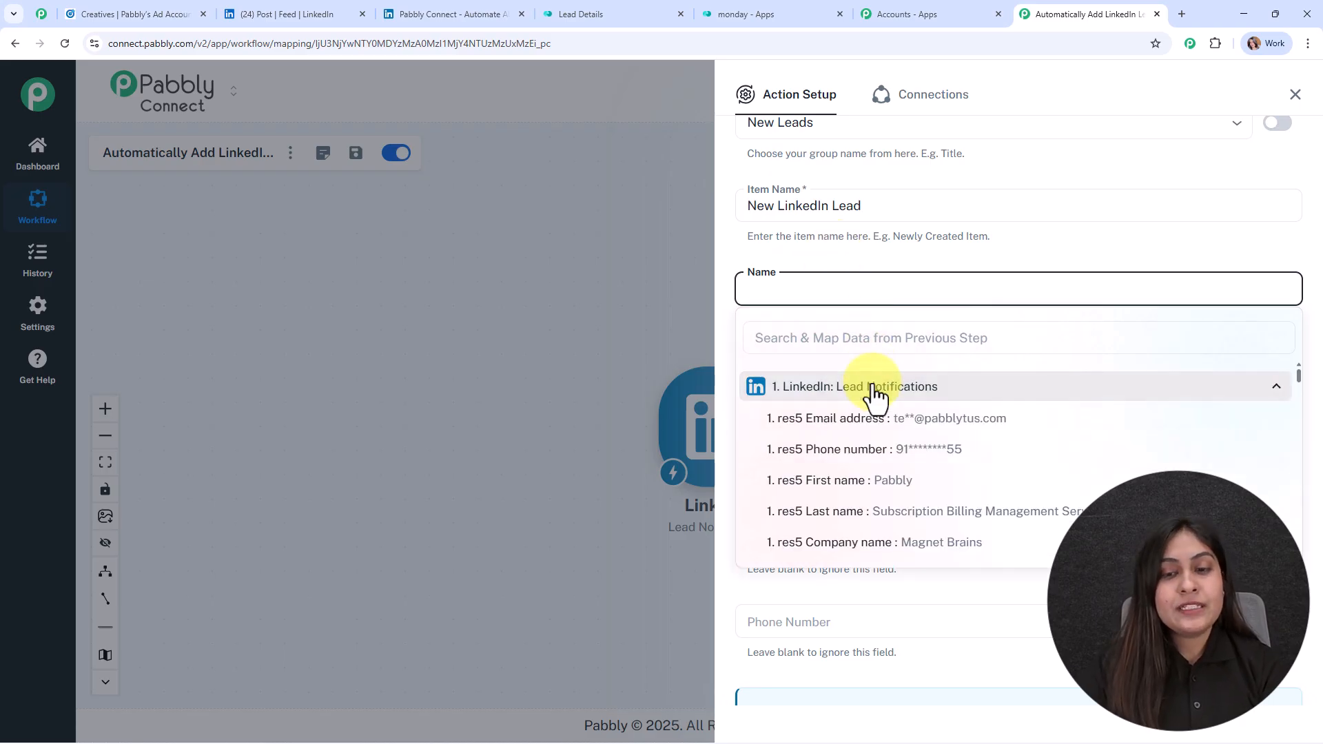
click(924, 491)
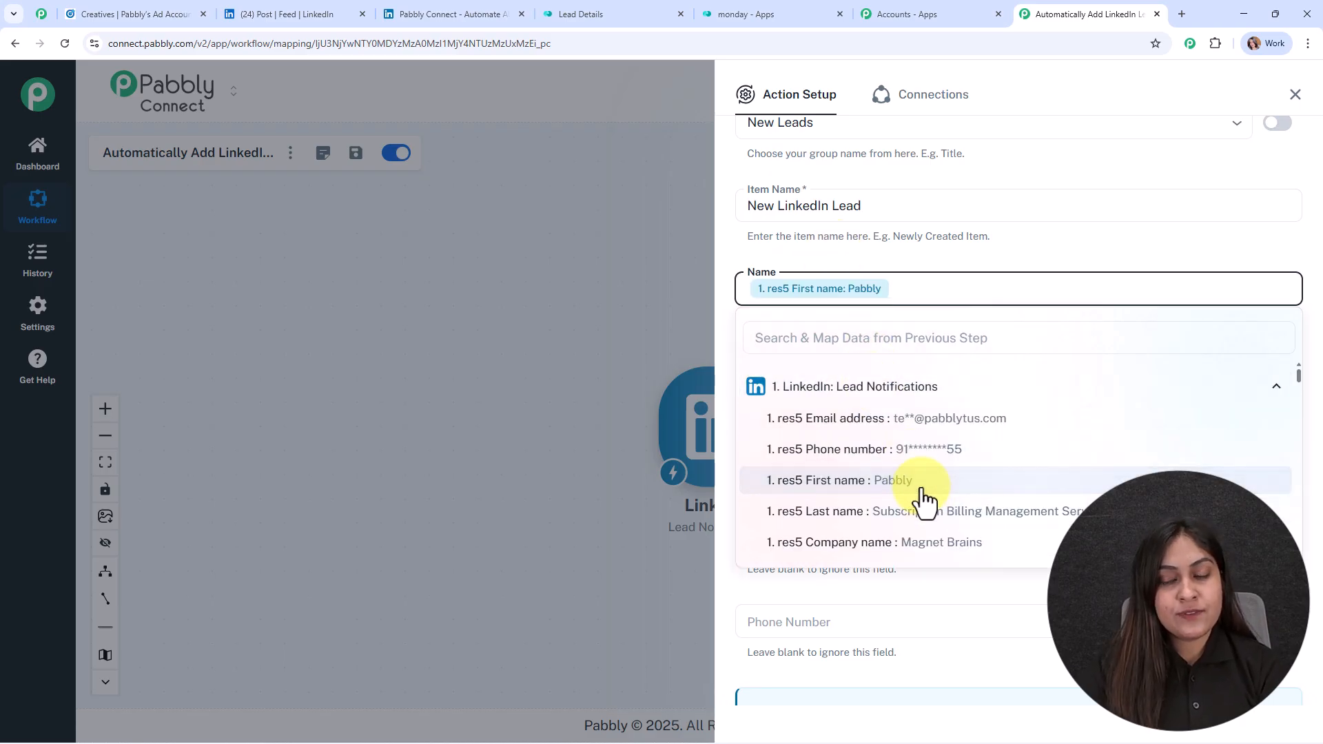
click(931, 514)
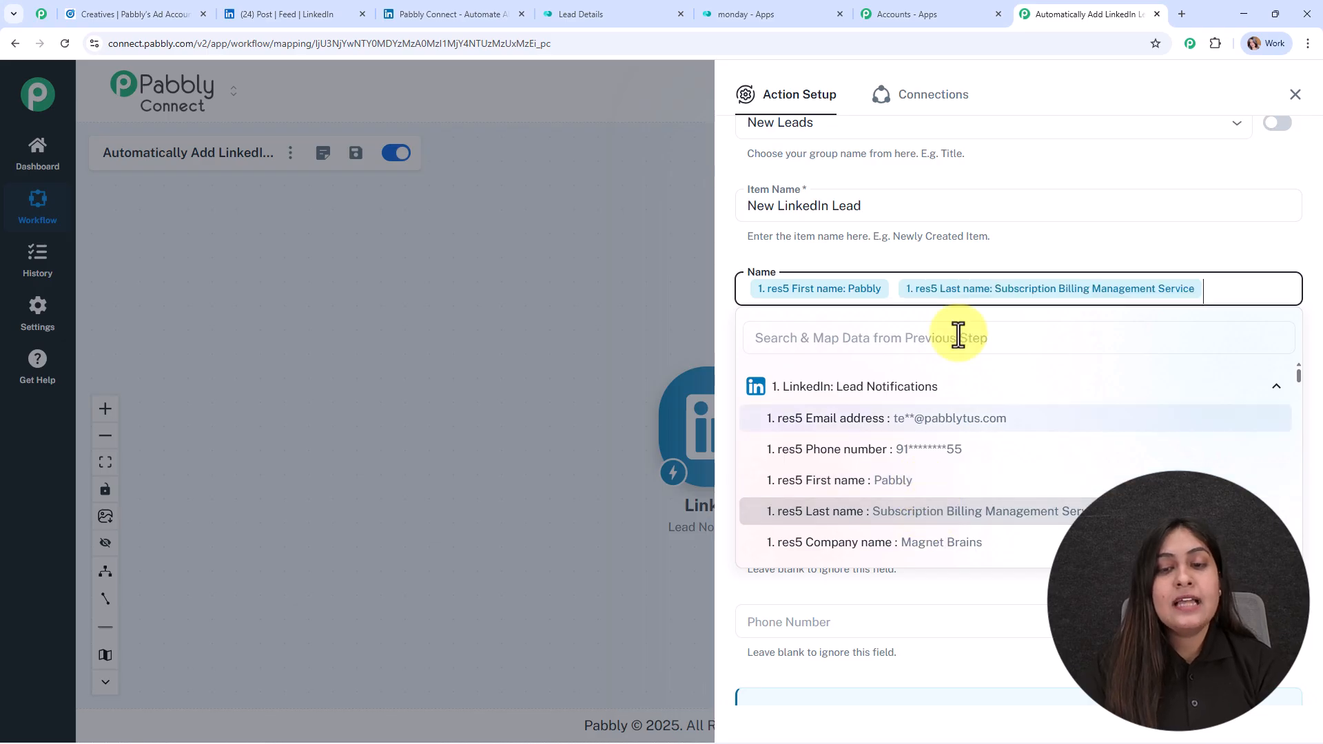
click(804, 367)
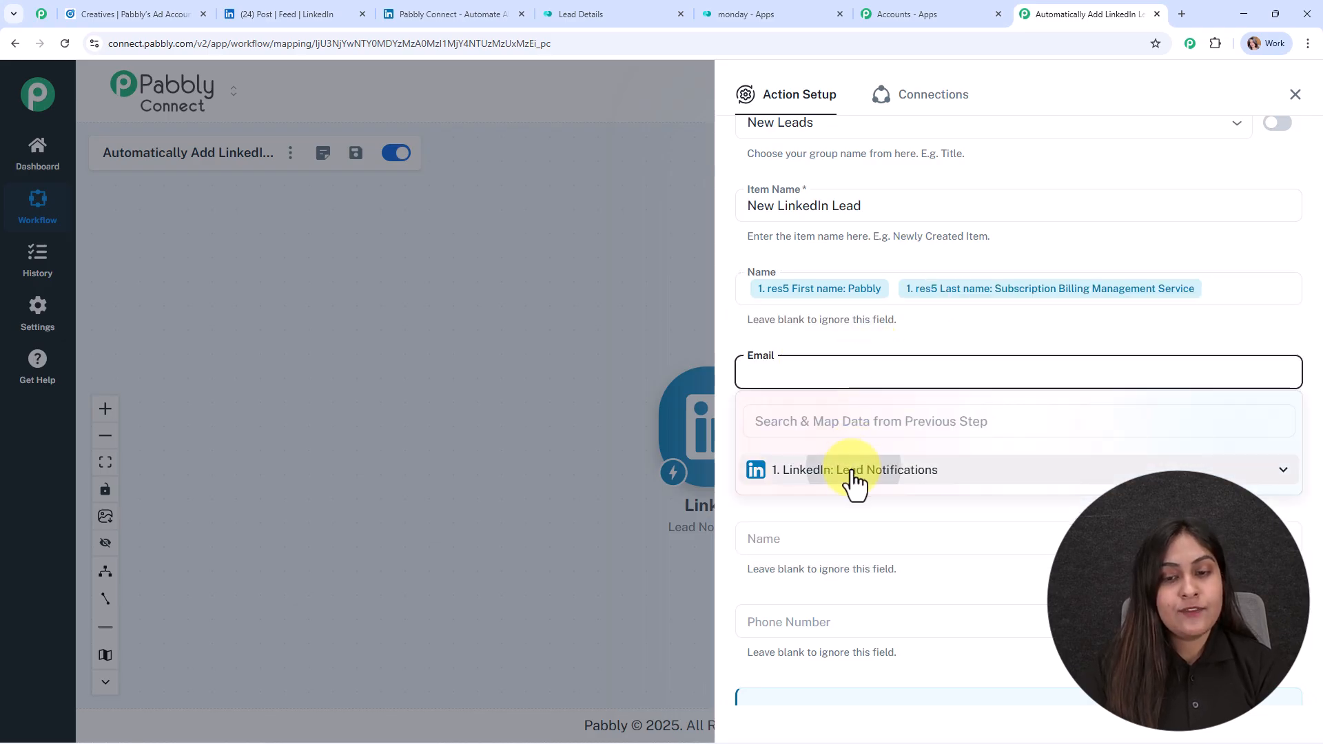
click(855, 469)
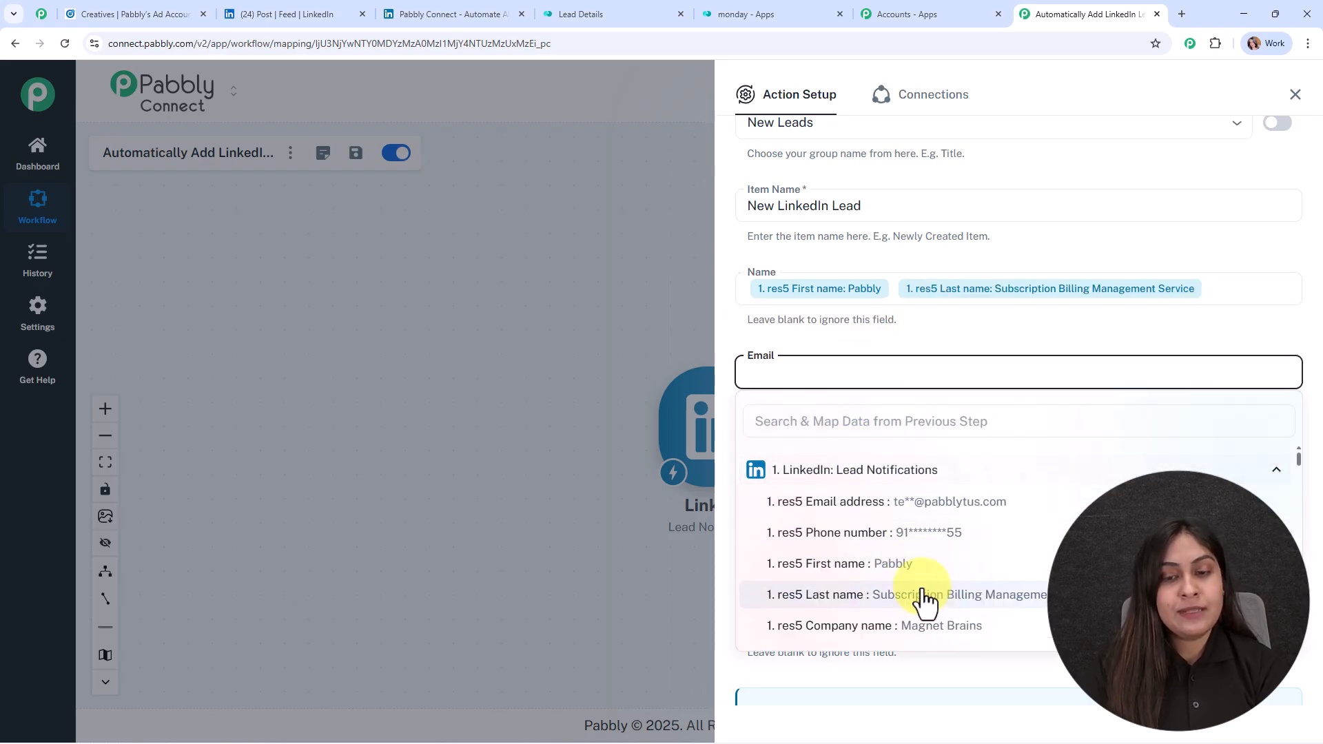
click(924, 510)
click(843, 341)
Step: Map the lead's company name into Company Name and first/last name into second Name
click(822, 460)
click(850, 556)
scroll(871, 659, down, 1)
click(875, 638)
click(839, 417)
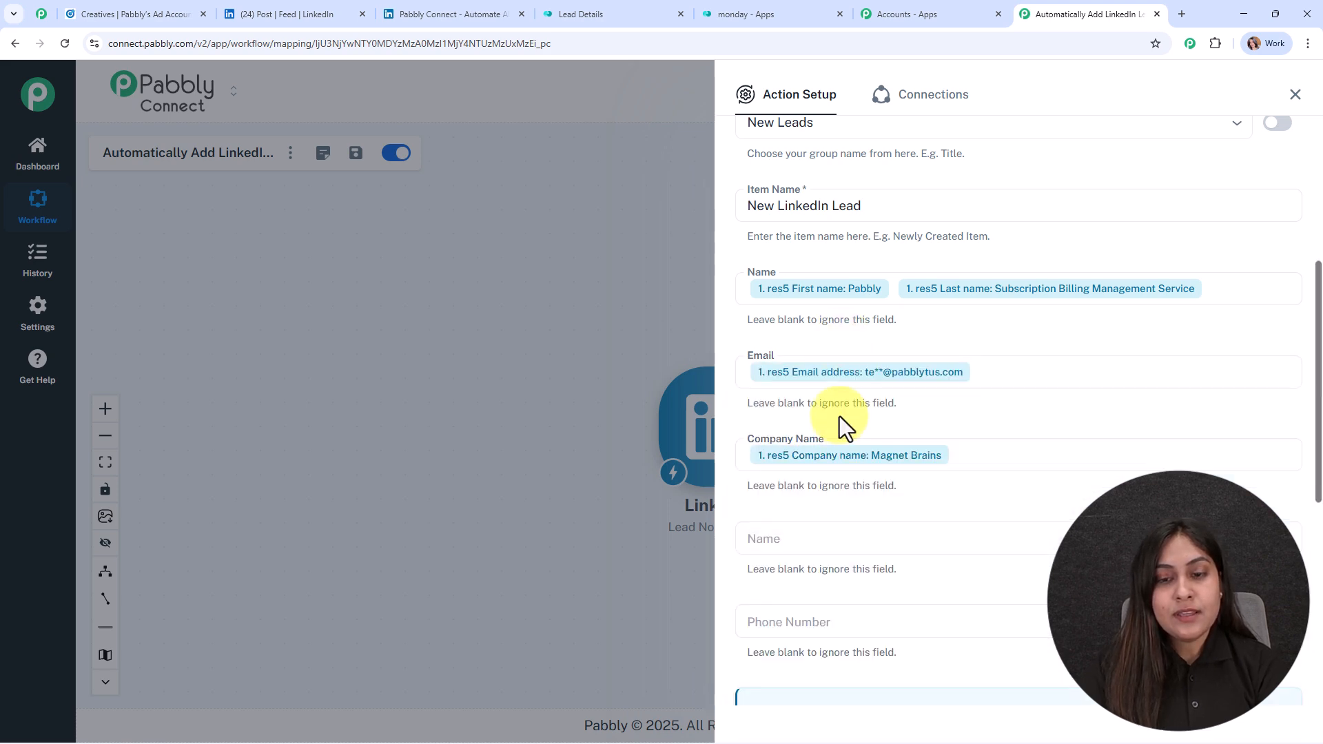
scroll(840, 419, down, 4)
click(792, 262)
click(822, 365)
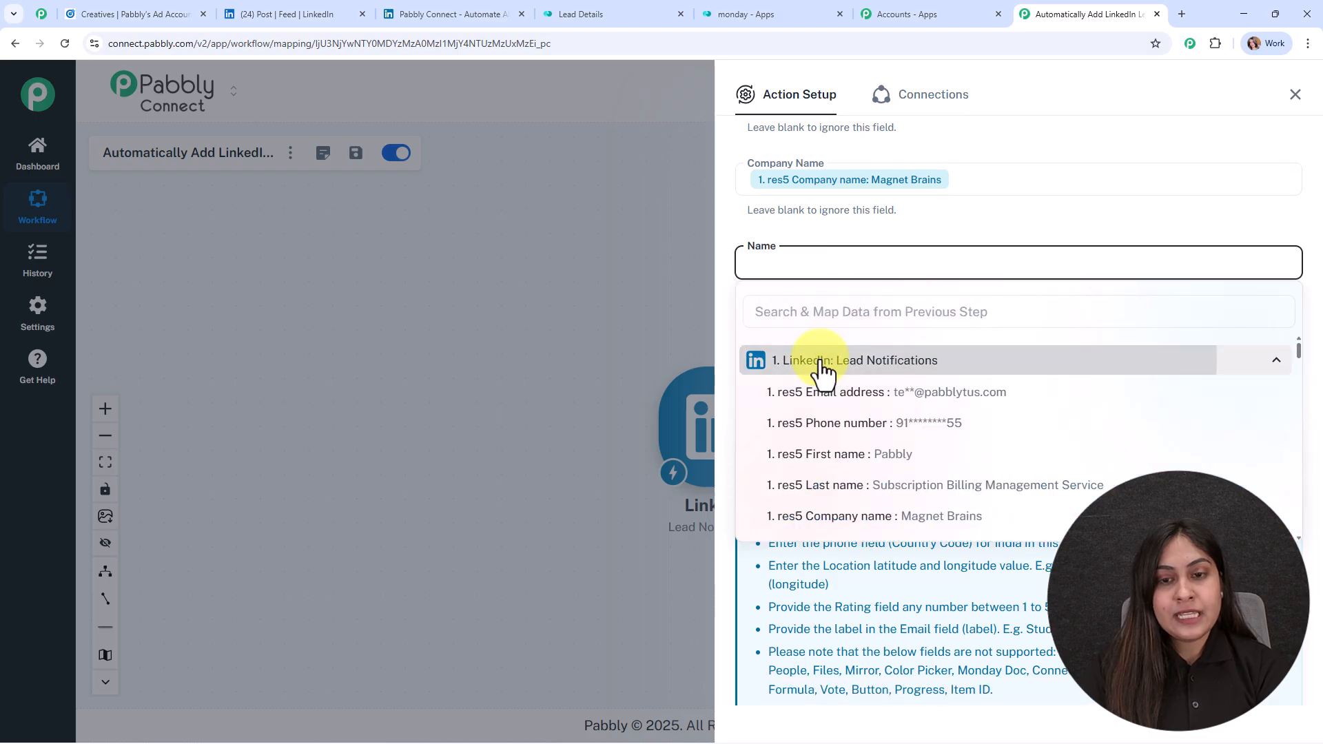
click(876, 461)
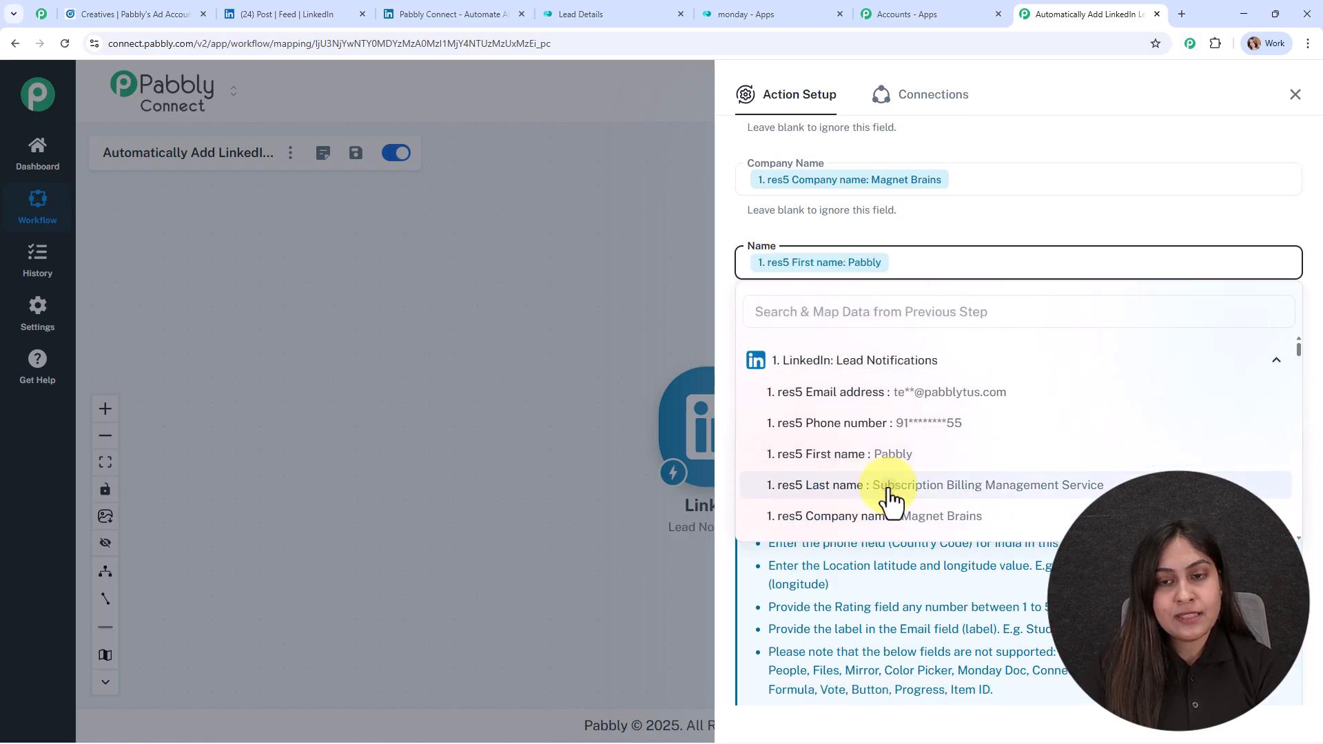
click(884, 486)
click(876, 229)
Step: Map the lead's phone number into the Phone Number field
click(868, 344)
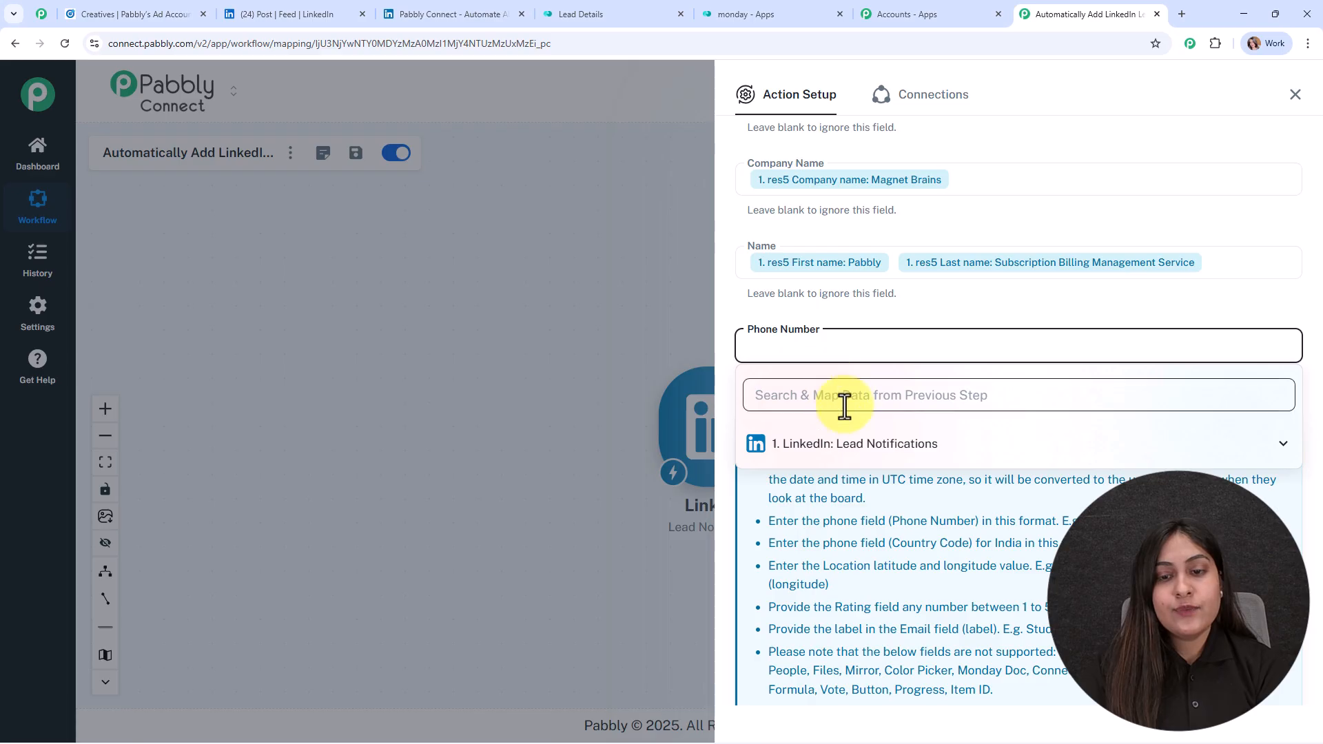
click(854, 448)
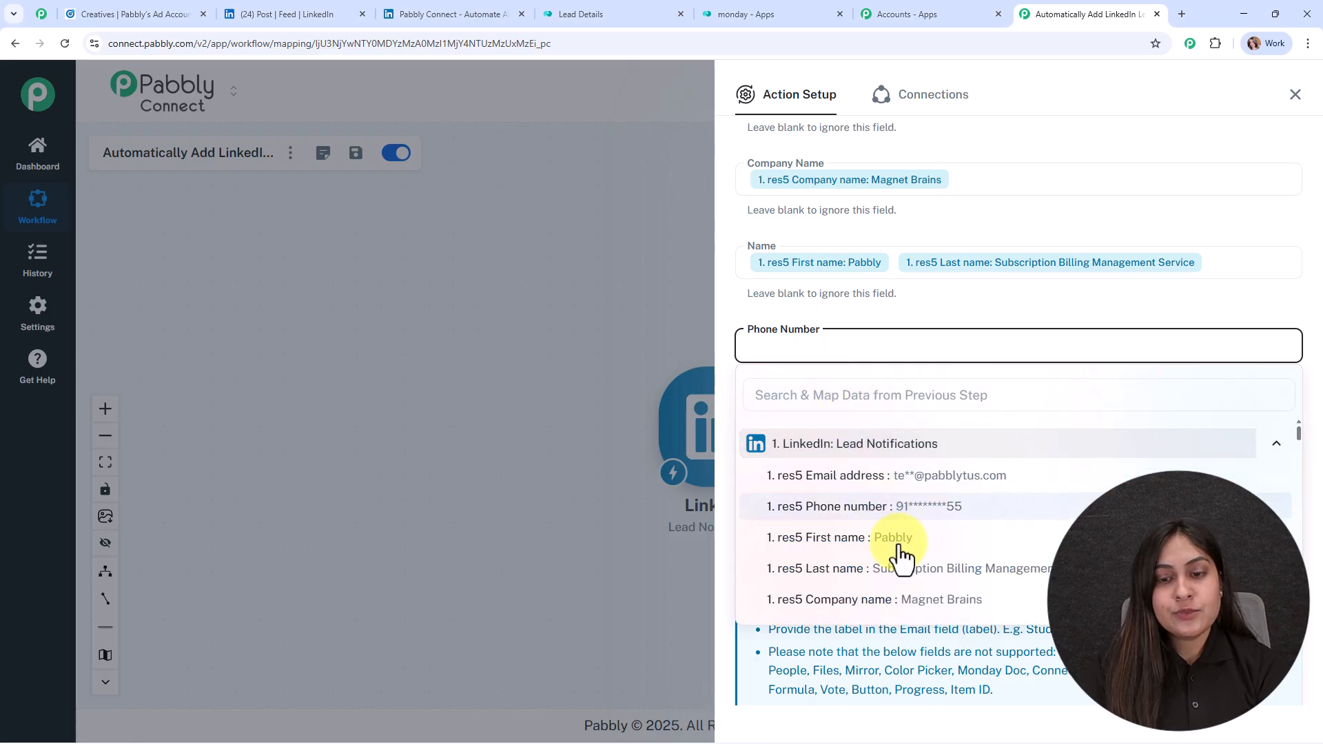
click(920, 506)
click(874, 317)
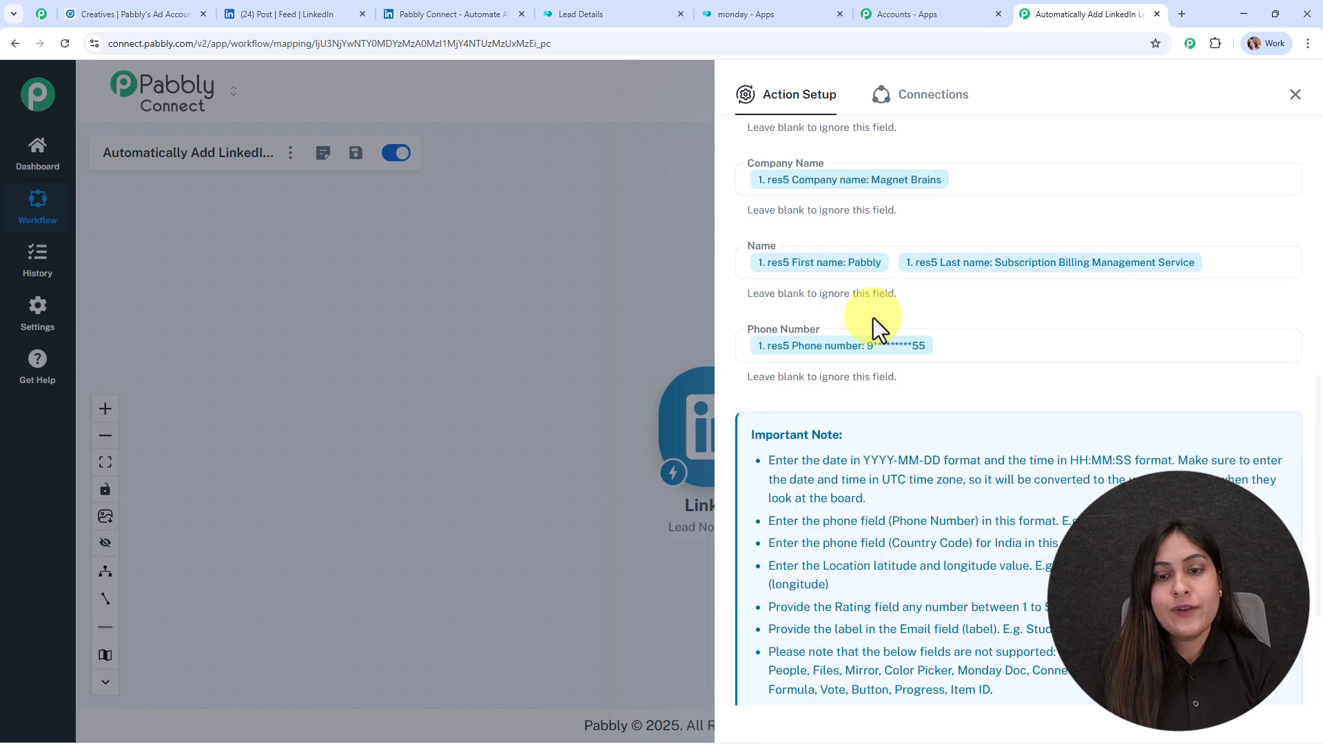
scroll(937, 380, up, 4)
scroll(937, 380, down, 8)
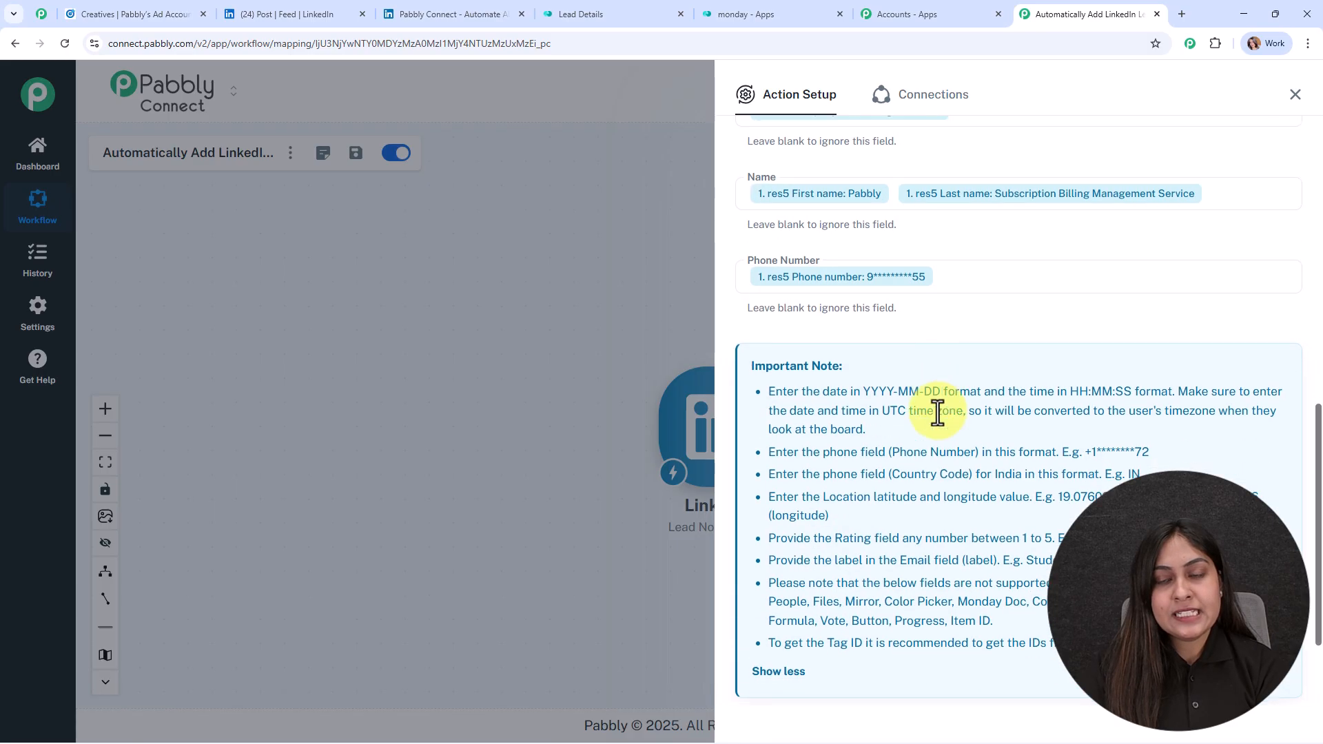
Step: Save and test Create Item, confirming a new item ID, then return to the workflow canvas
click(827, 632)
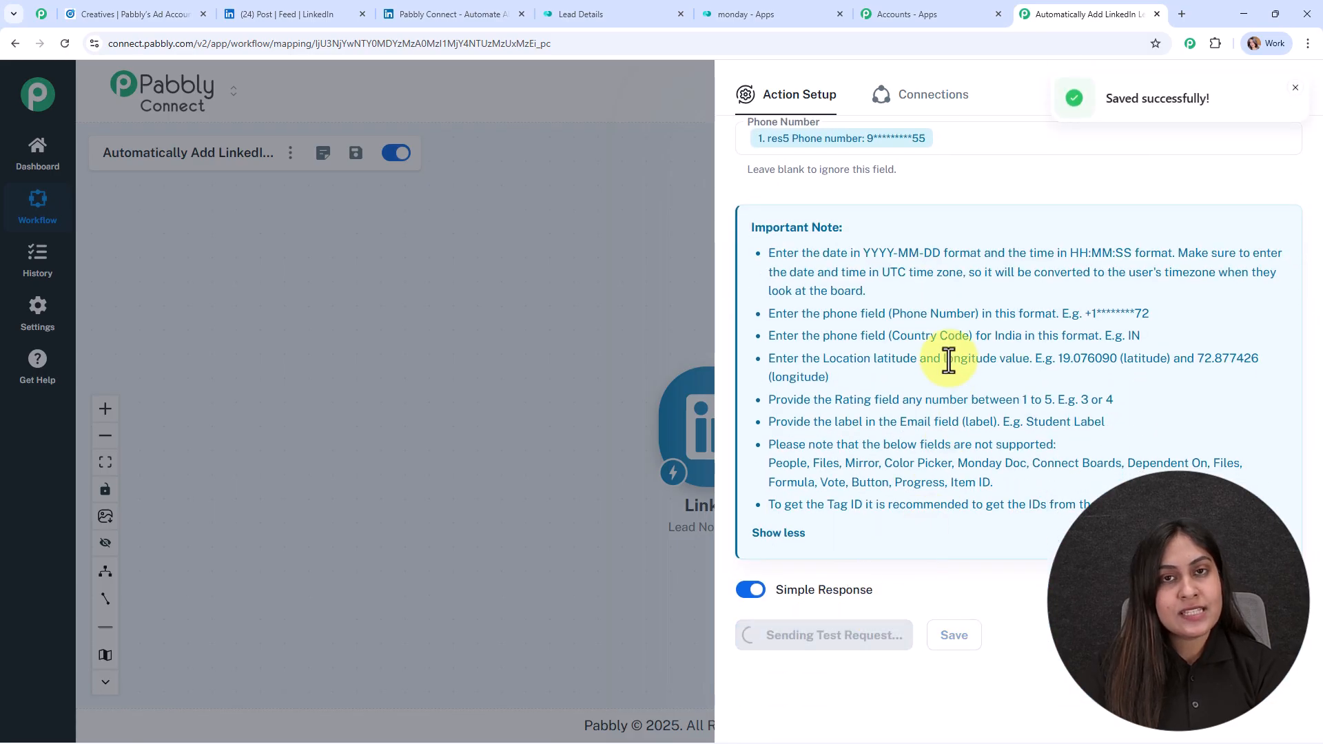
scroll(948, 360, down, 3)
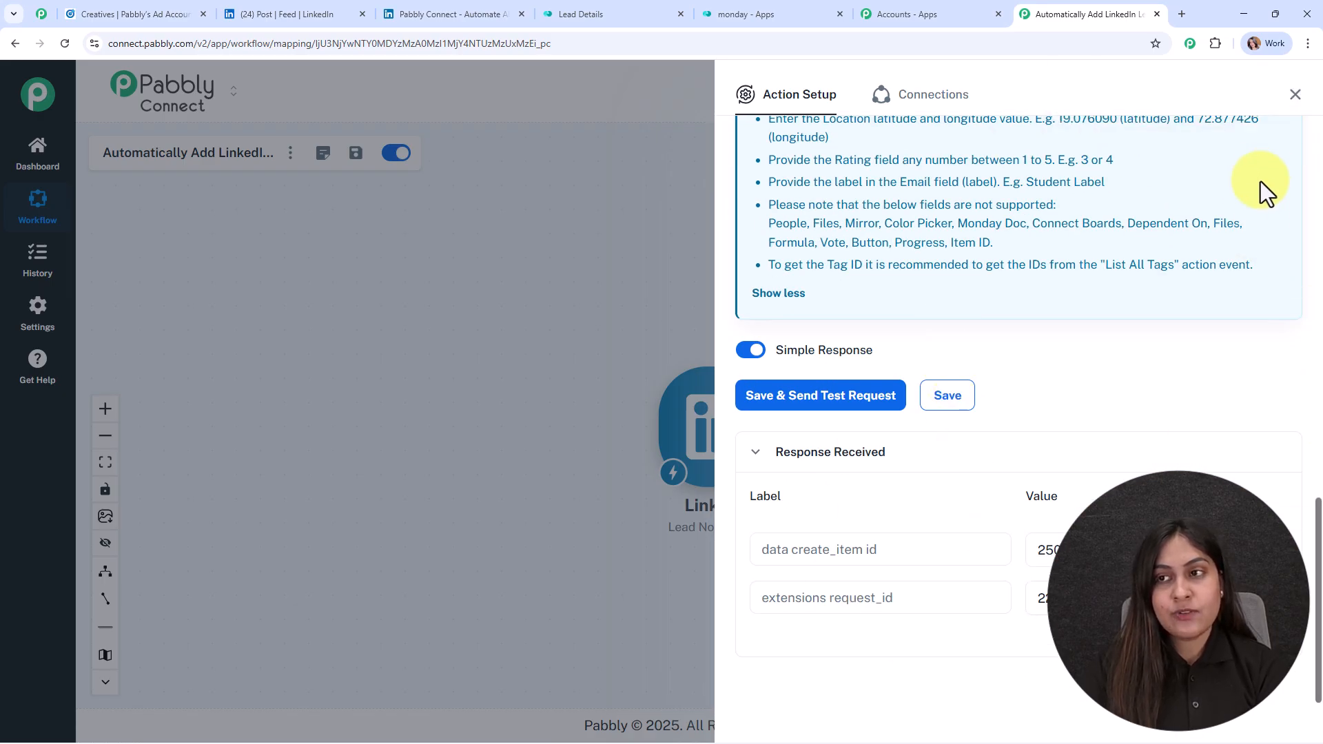
click(1296, 94)
drag(719, 207, 821, 142)
click(809, 384)
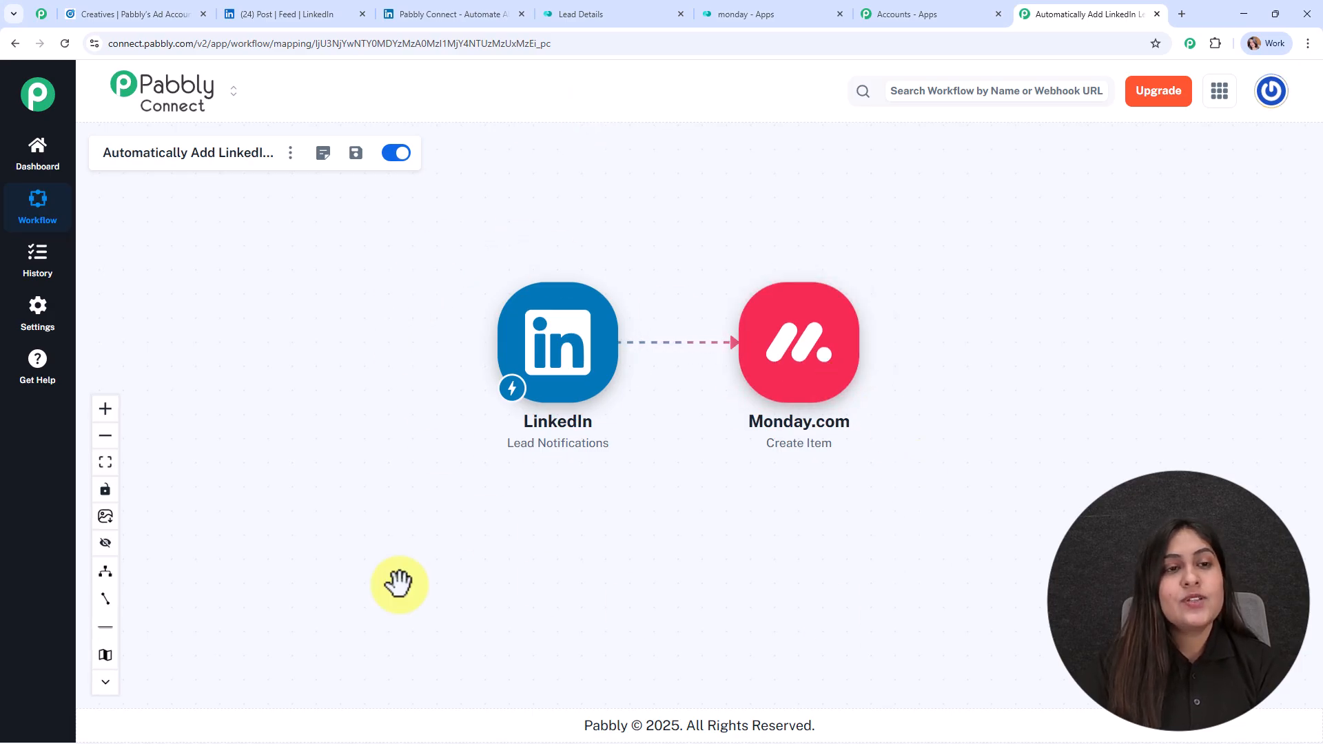
click(600, 13)
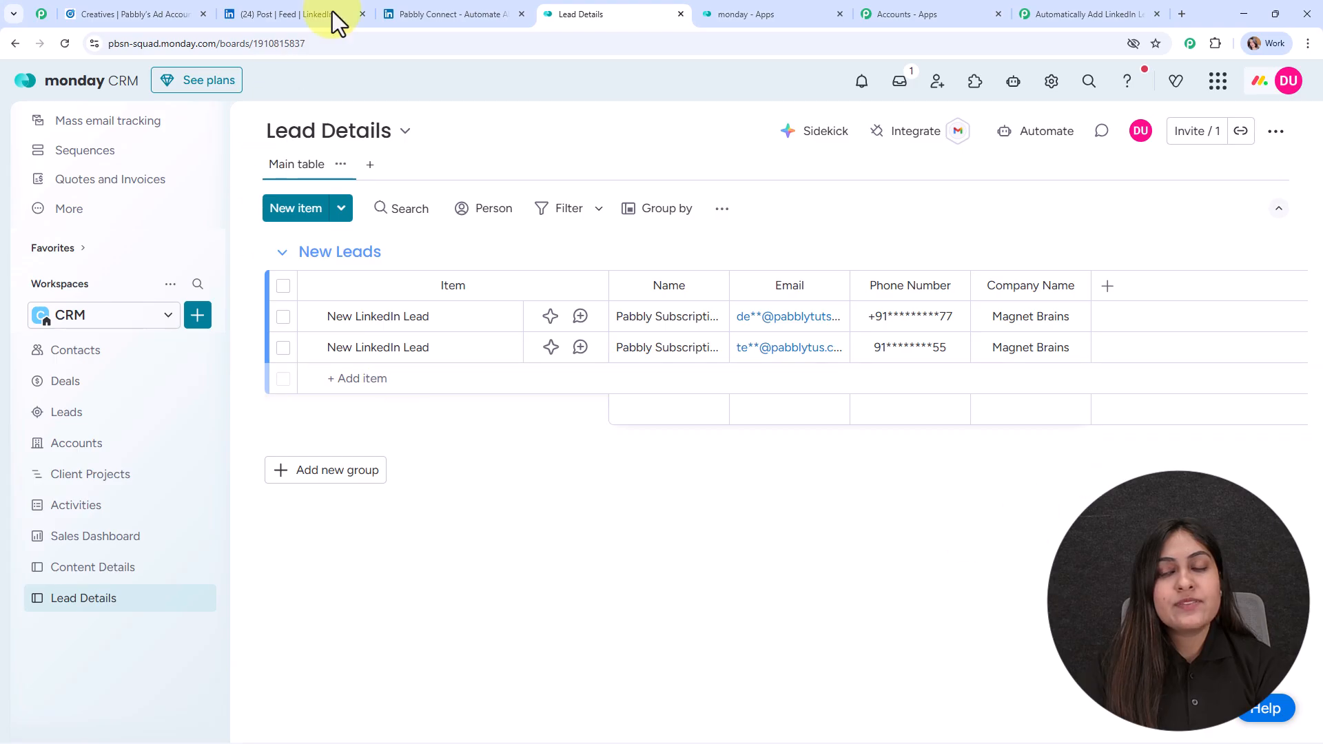
click(1065, 14)
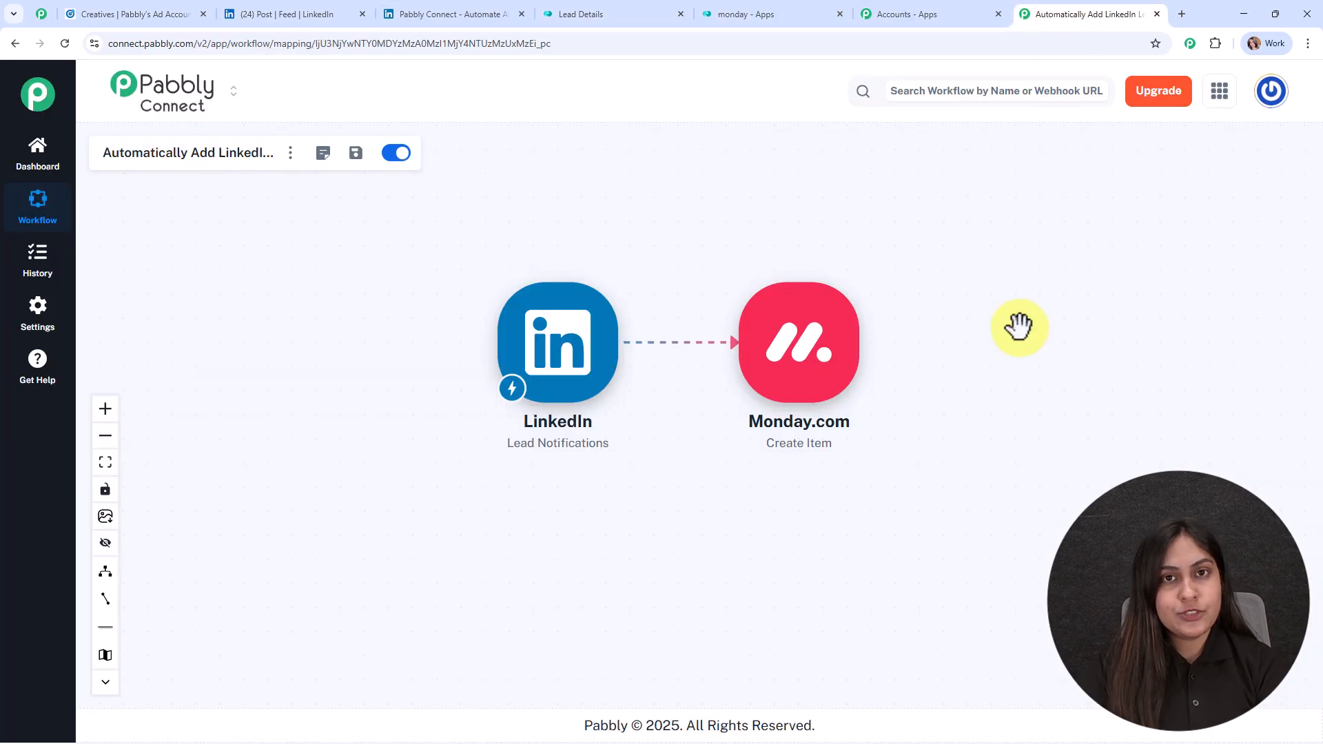